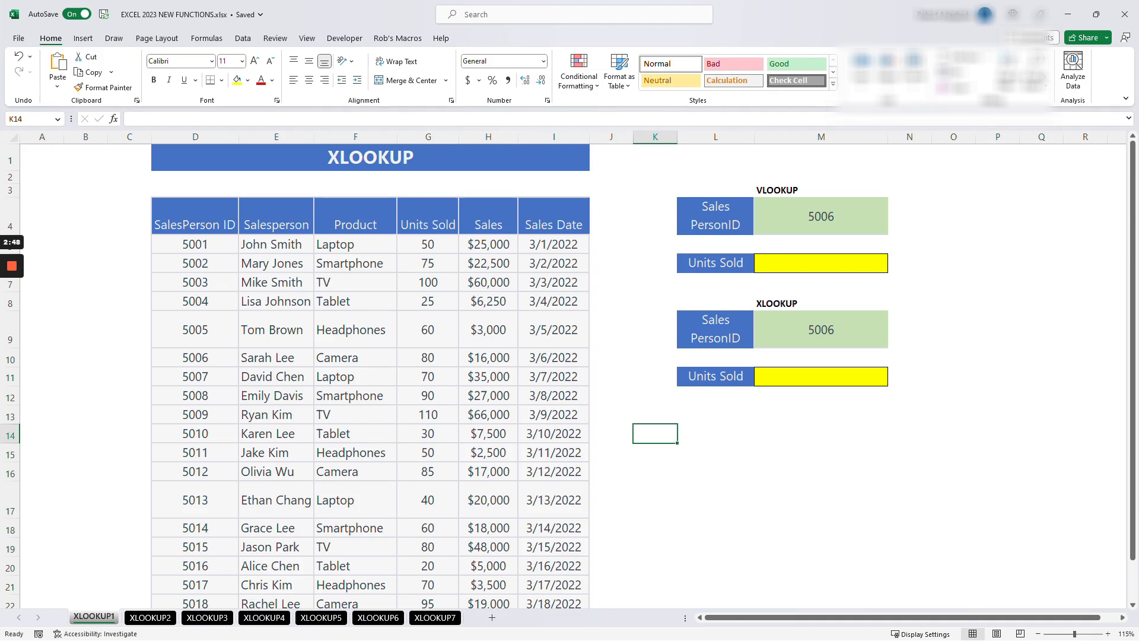
Step: In M6, enter a VLOOKUP that finds the ID in M4 within D5:I24 and returns column 4 with an exact match (FALSE)
{"action": "left_click", "coordinate": [820, 216]}
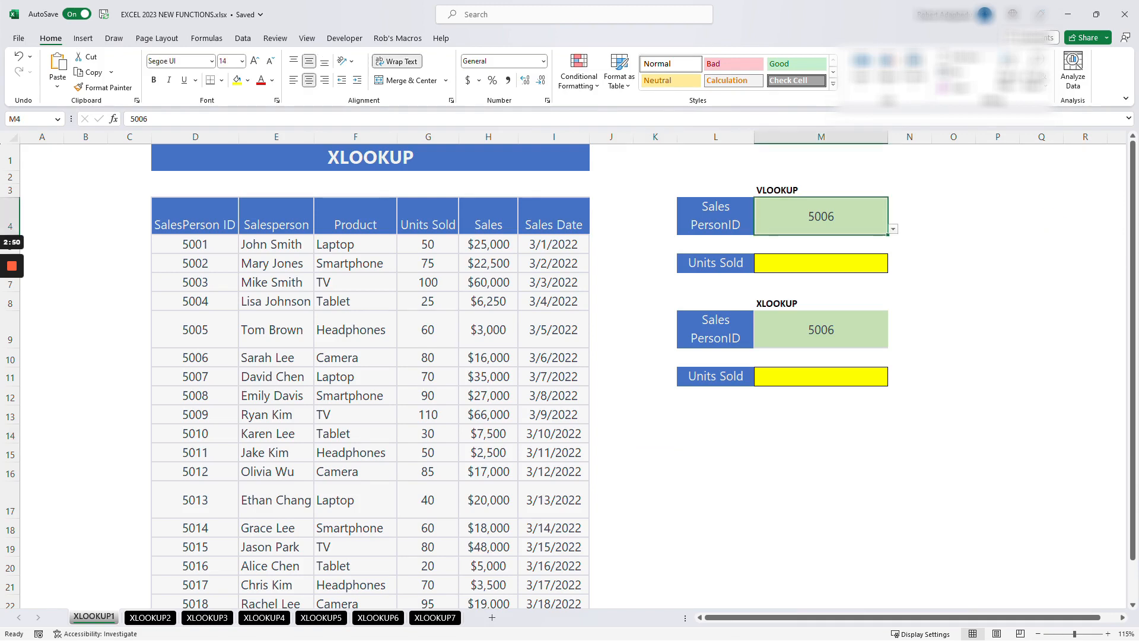
{"action": "left_click", "coordinate": [820, 262]}
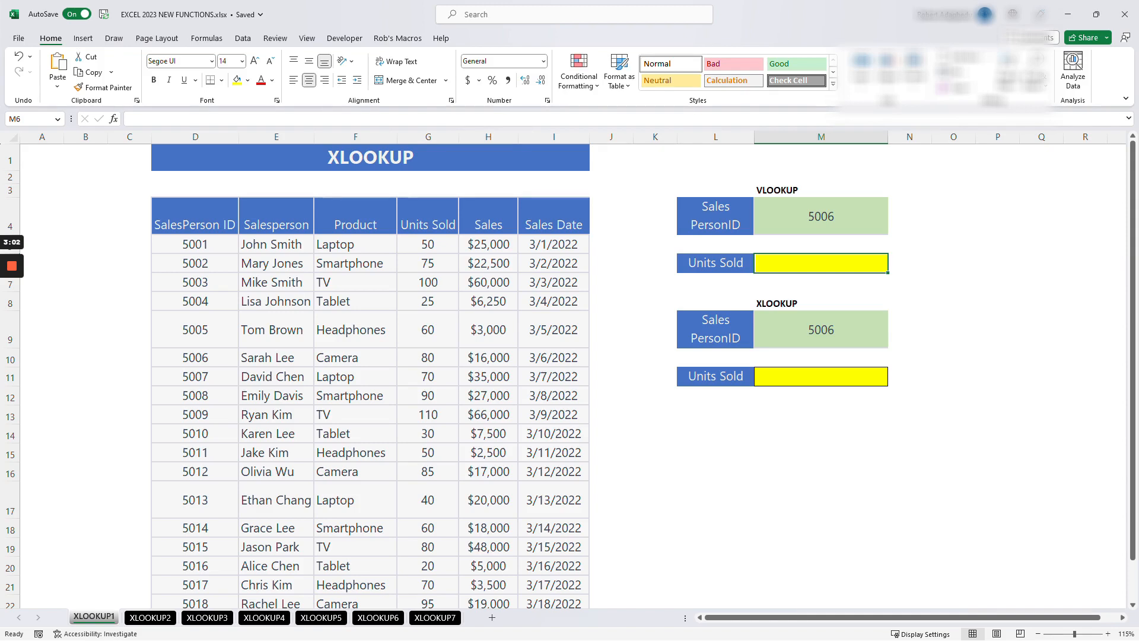
{"action": "type", "text": "=vlook"}
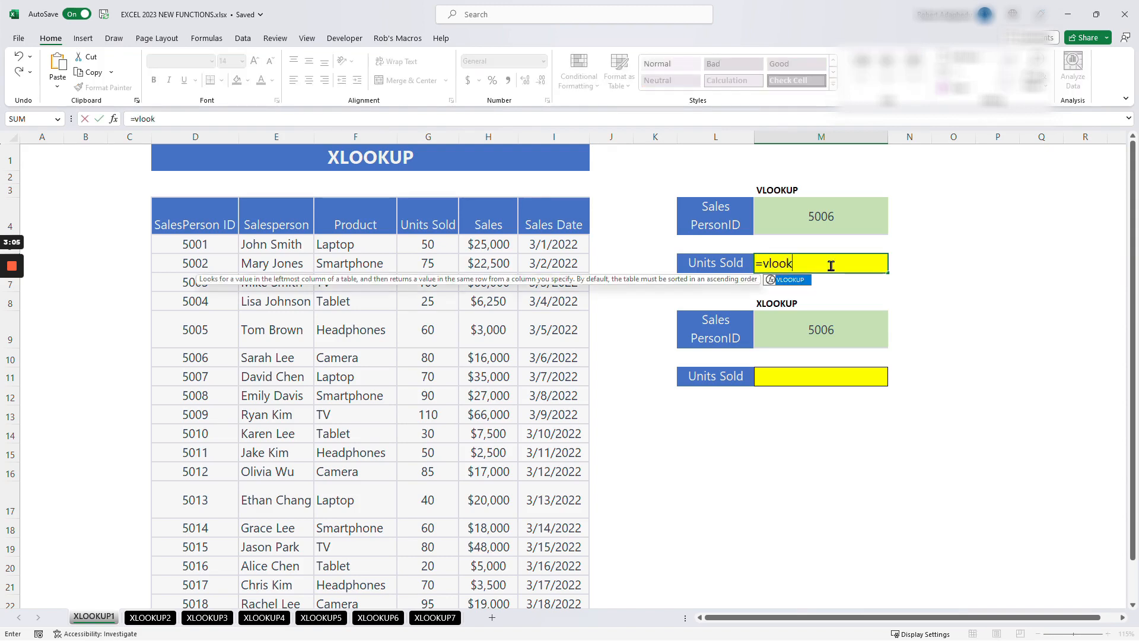
{"action": "key", "text": "Tab"}
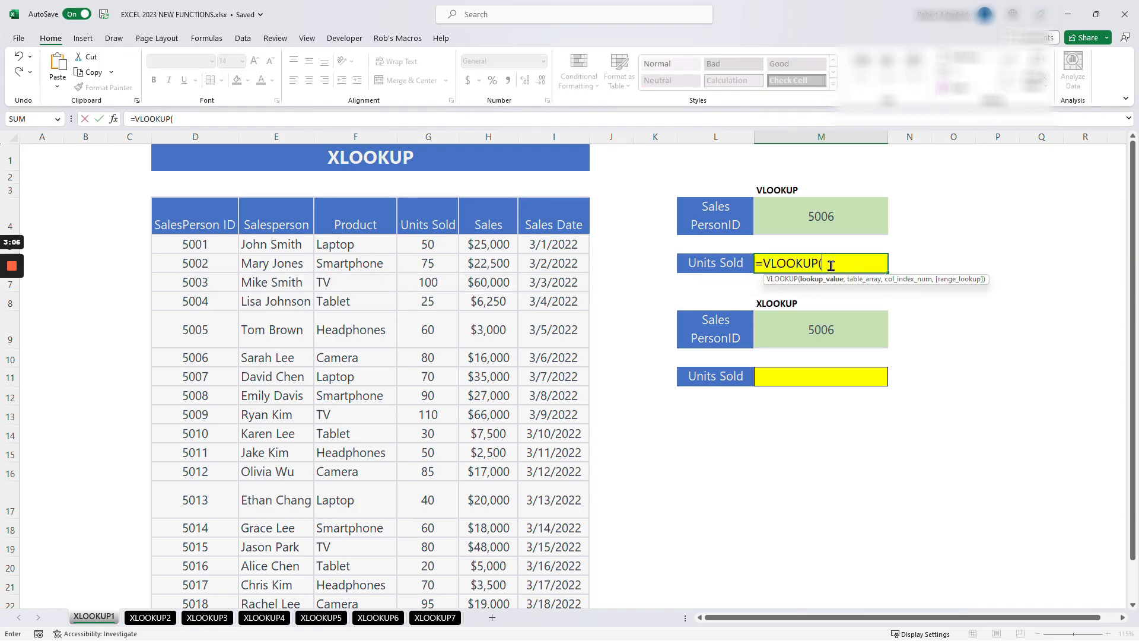
{"action": "left_click", "coordinate": [821, 216]}
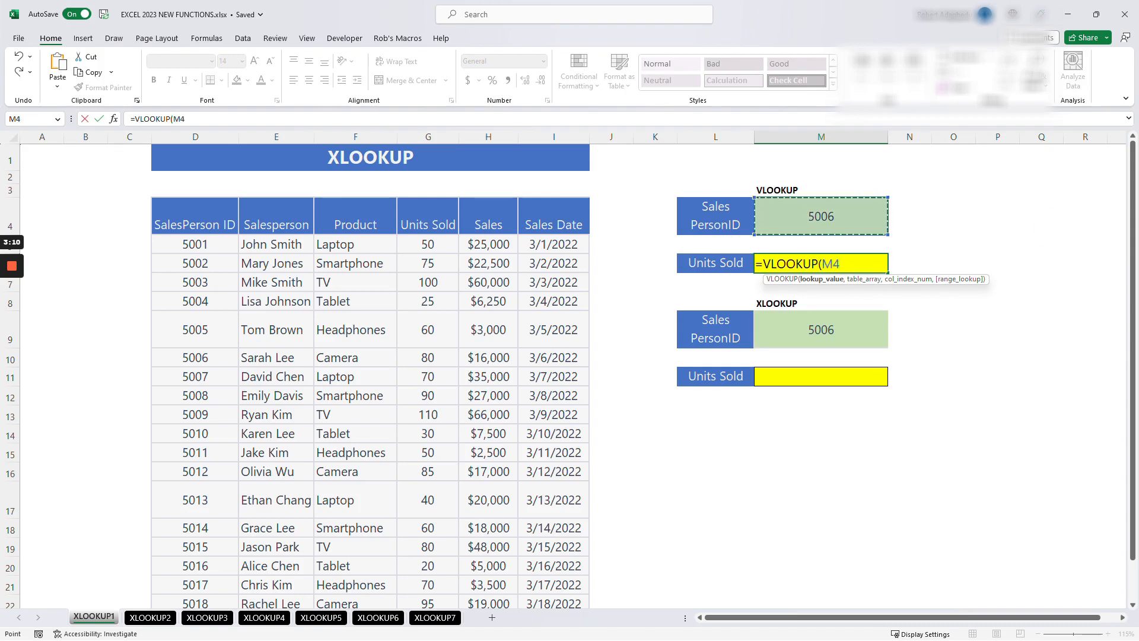
{"action": "type", "text": ","}
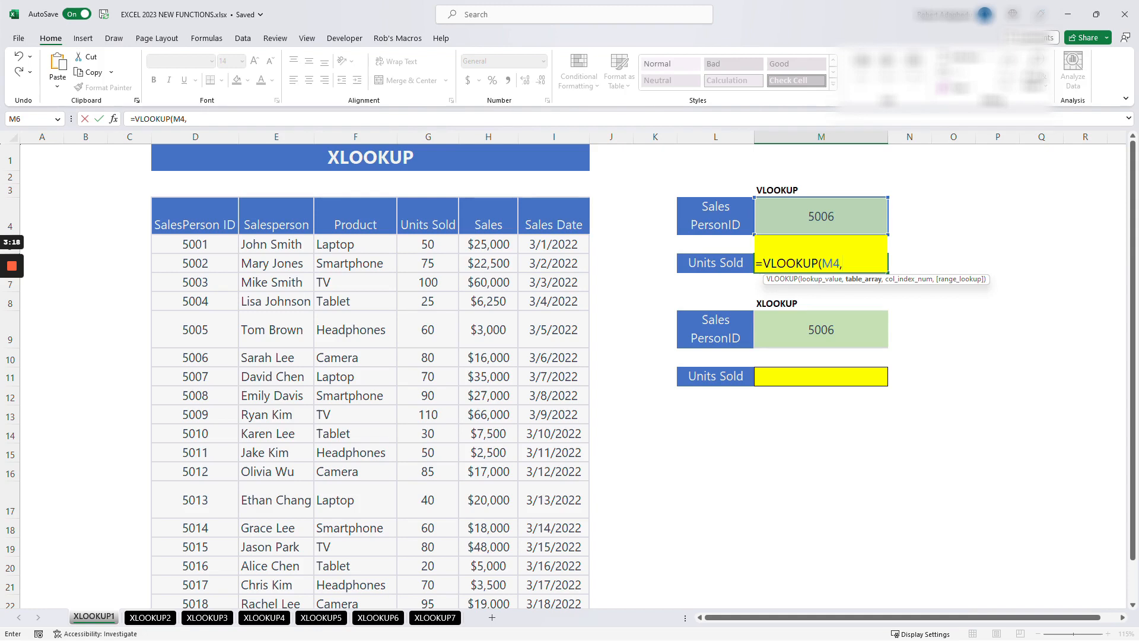
{"action": "left_click_drag", "start_coordinate": [195, 244], "coordinate": [567, 245]}
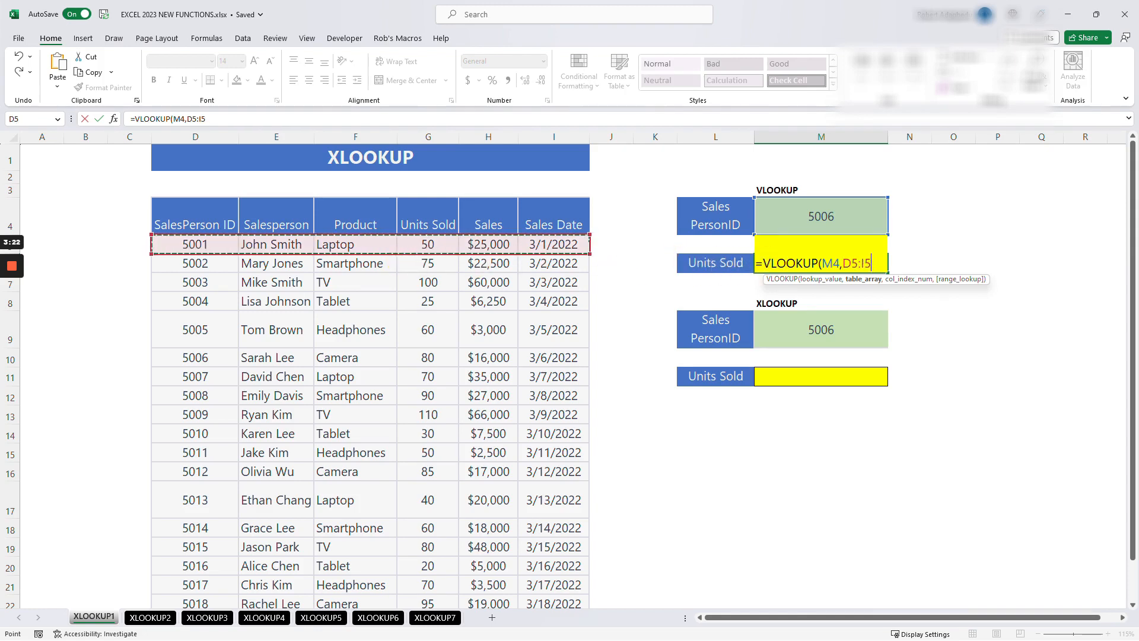
{"action": "key", "text": "ctrl+shift+Down"}
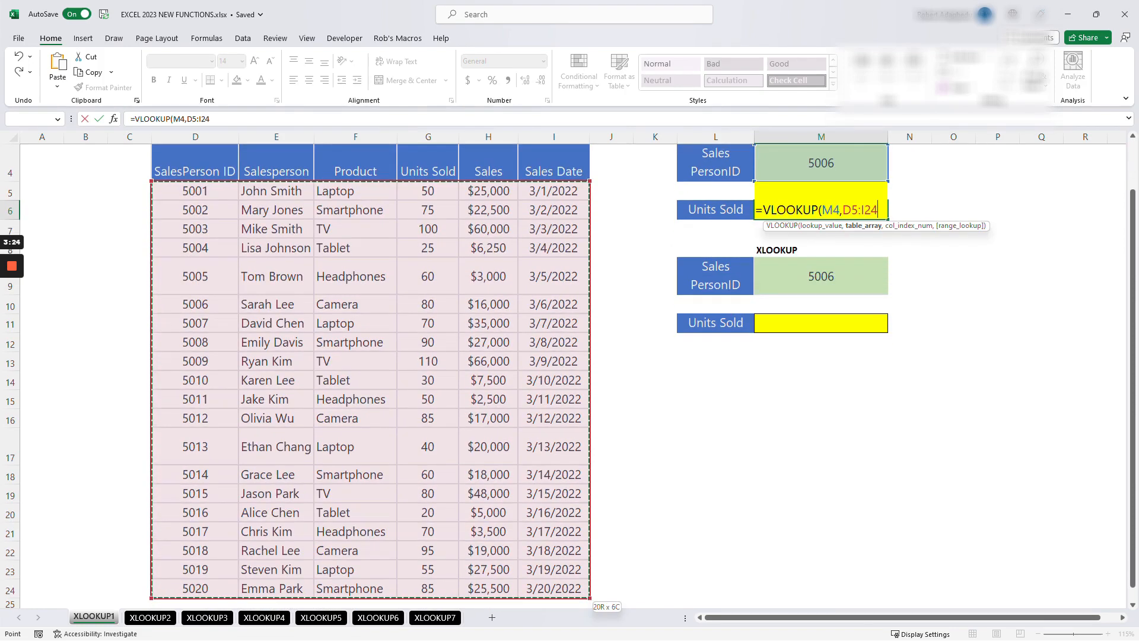
{"action": "type", "text": ","}
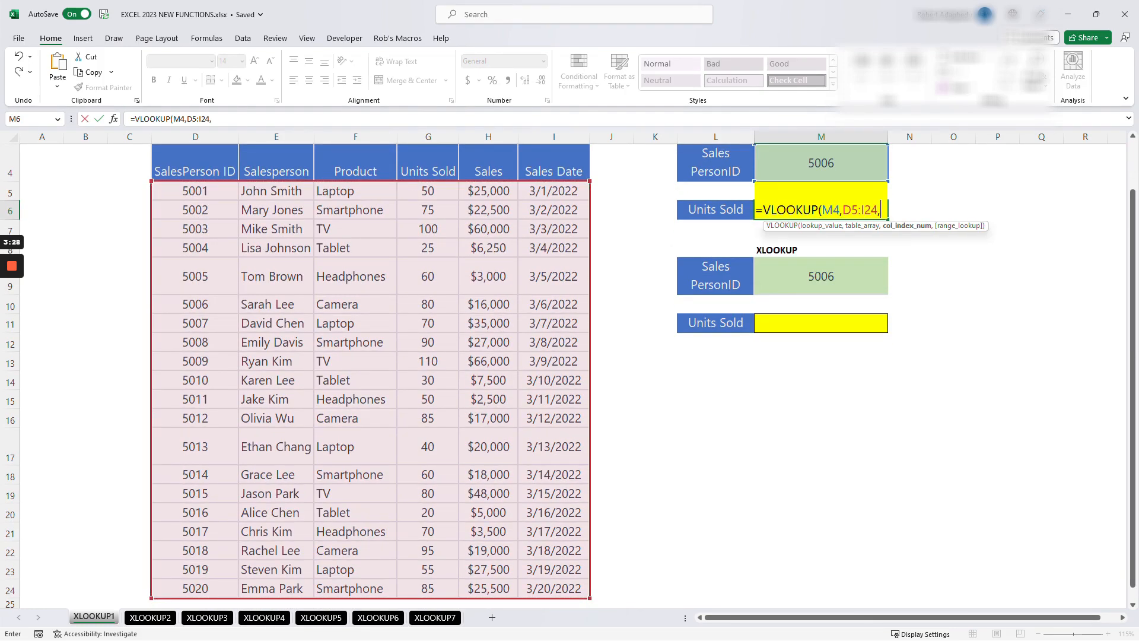
{"action": "scroll", "coordinate": [569, 380], "scroll_direction": "up", "scroll_amount": 1}
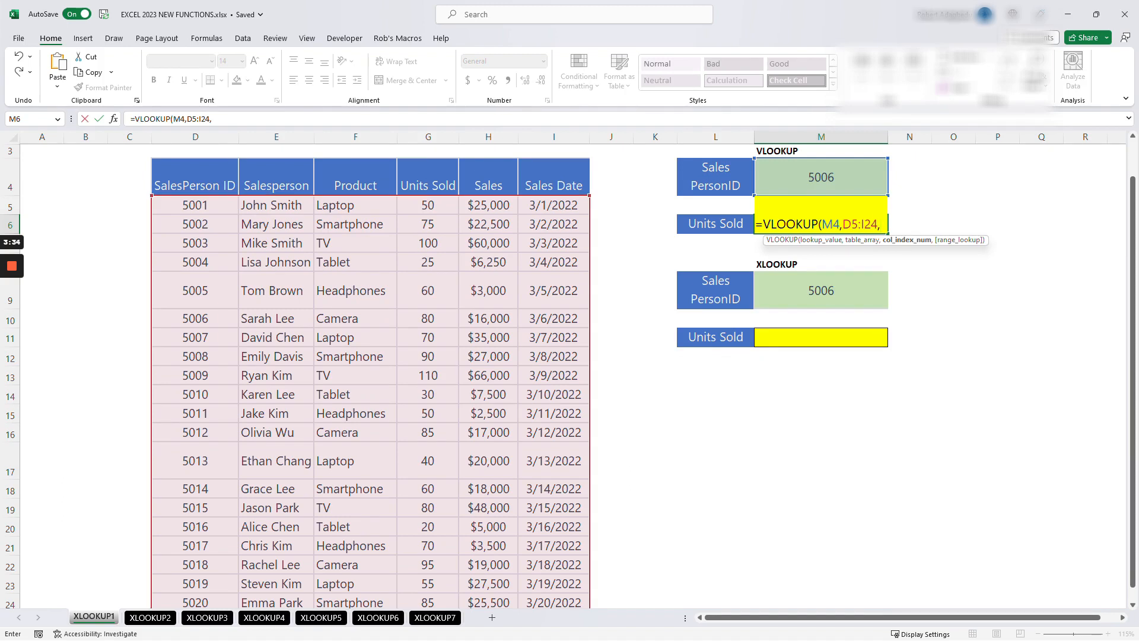
{"action": "type", "text": "4,false"}
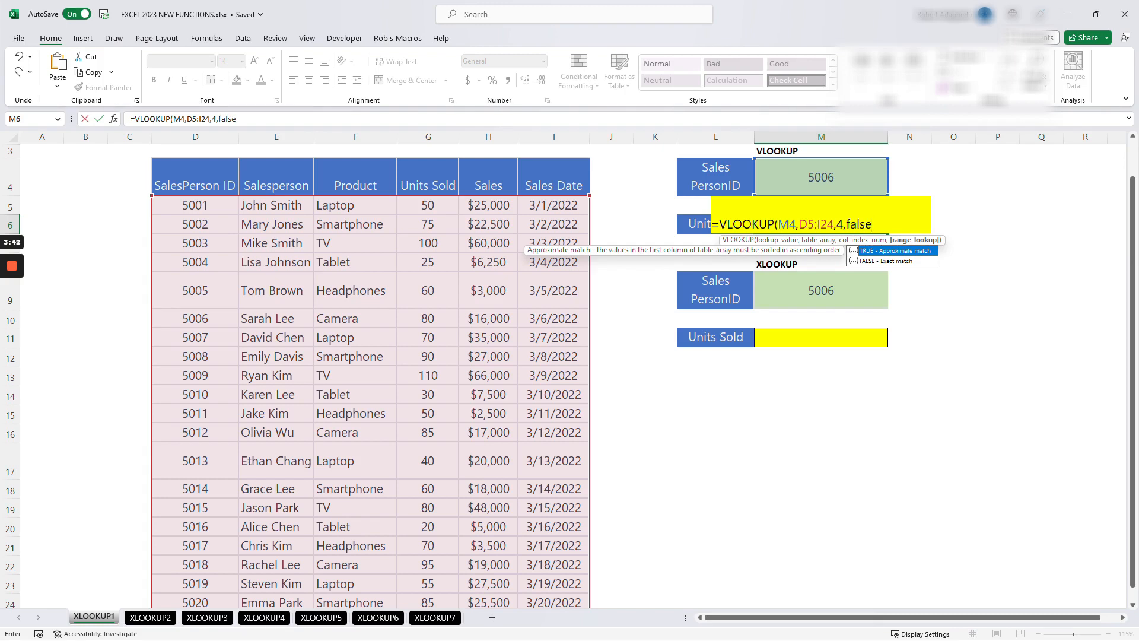
{"action": "type", "text": ")"}
{"action": "key", "text": "Return"}
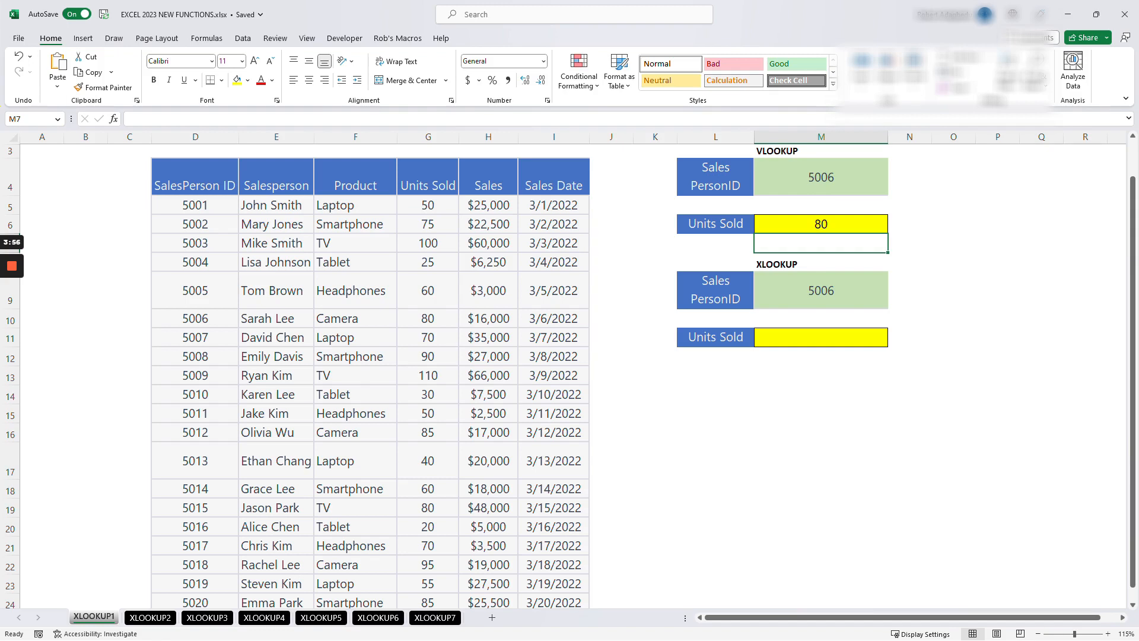
Step: In M11, enter an XLOOKUP that finds the ID in M9 within D5:D24 and returns the units sold from G5:G24
{"action": "left_click", "coordinate": [821, 337]}
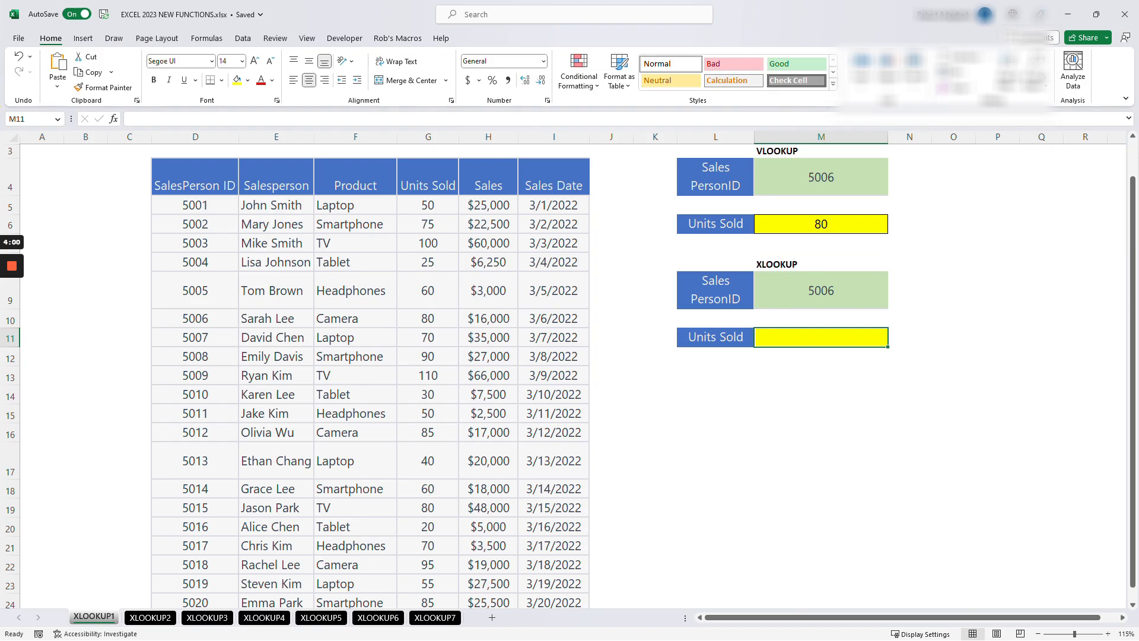
{"action": "type", "text": "=xlook"}
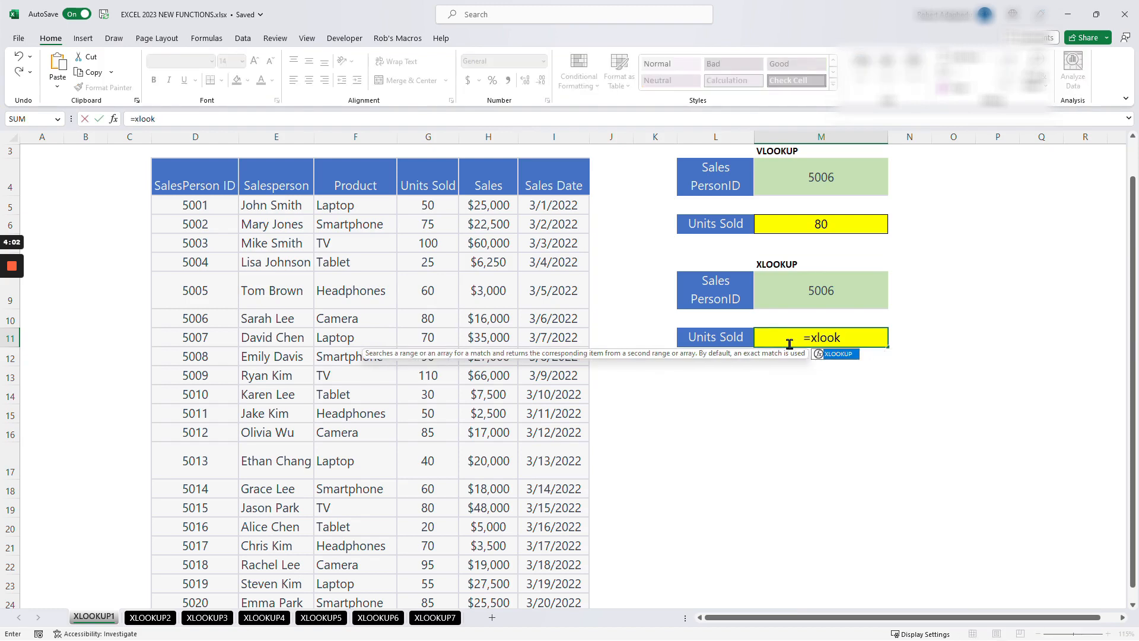
{"action": "key", "text": "Tab"}
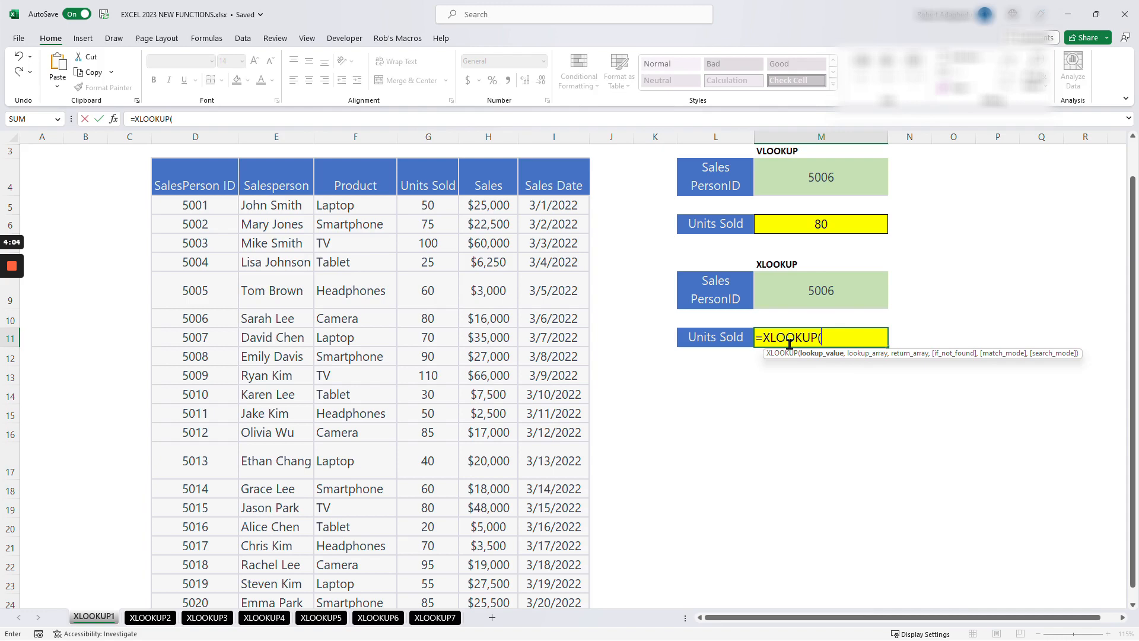
{"action": "left_click", "coordinate": [821, 290]}
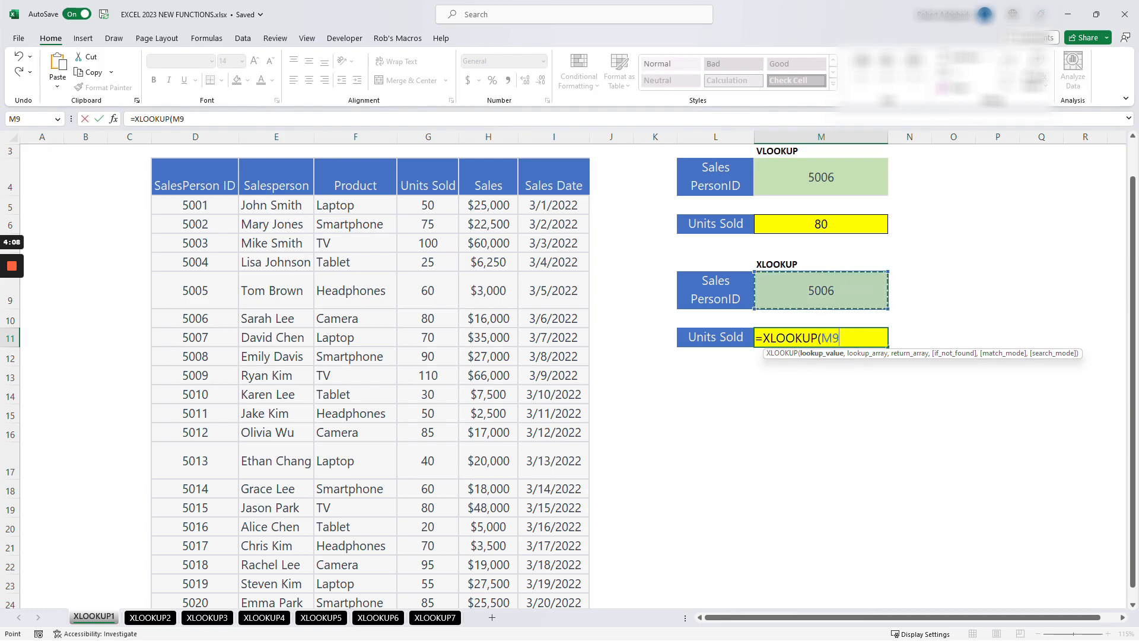
{"action": "type", "text": ","}
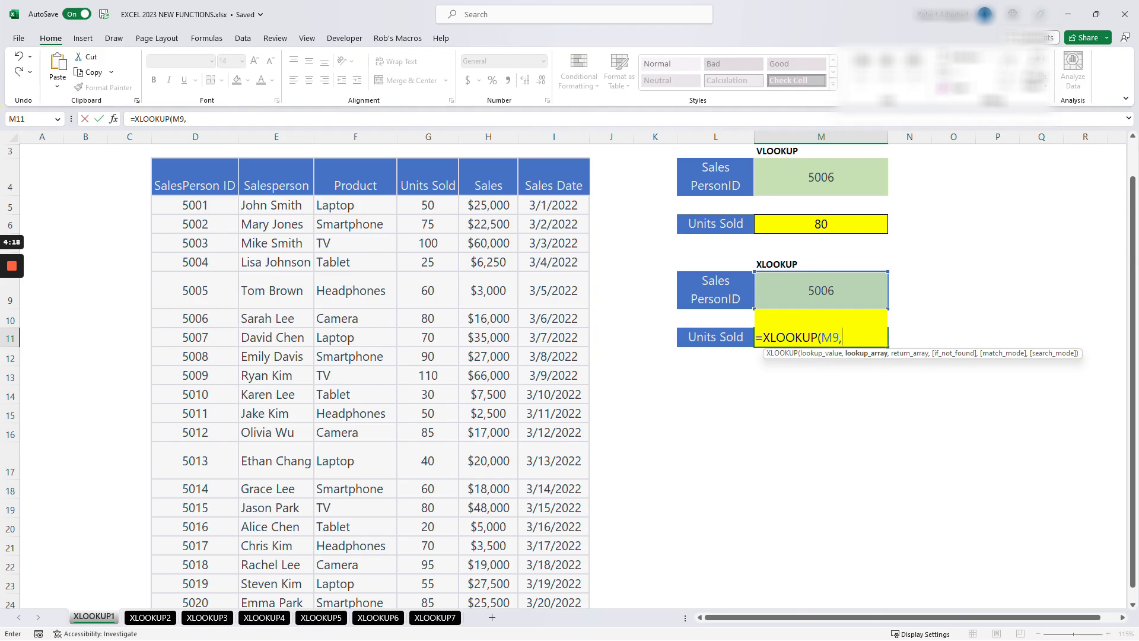
{"action": "left_click", "coordinate": [195, 204]}
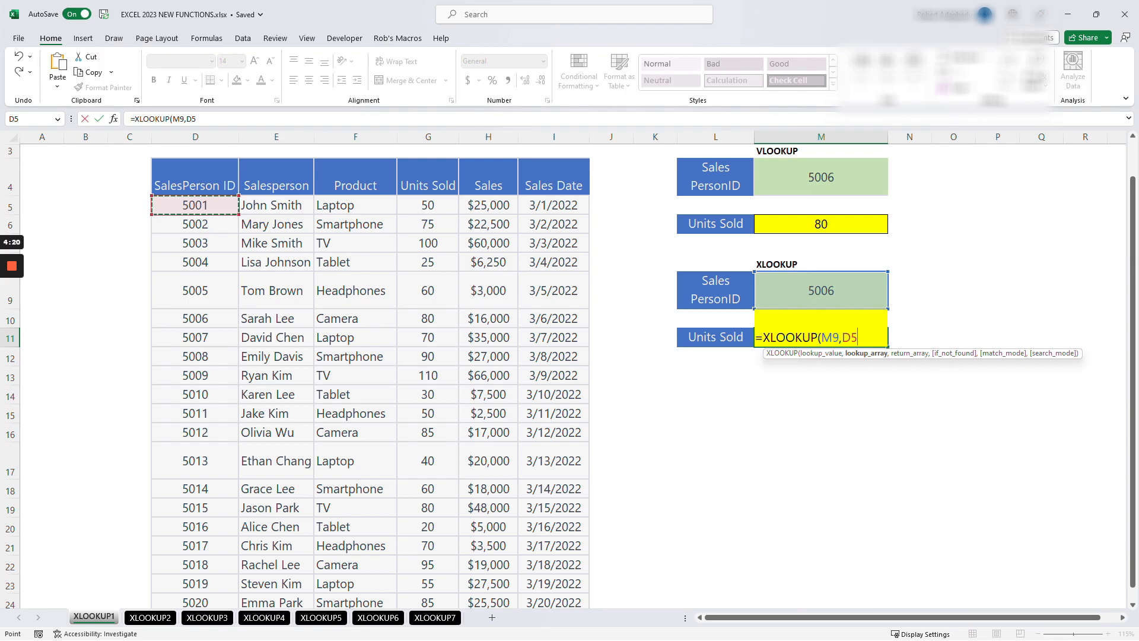
{"action": "left_click_drag", "start_coordinate": [194, 204], "coordinate": [237, 602]}
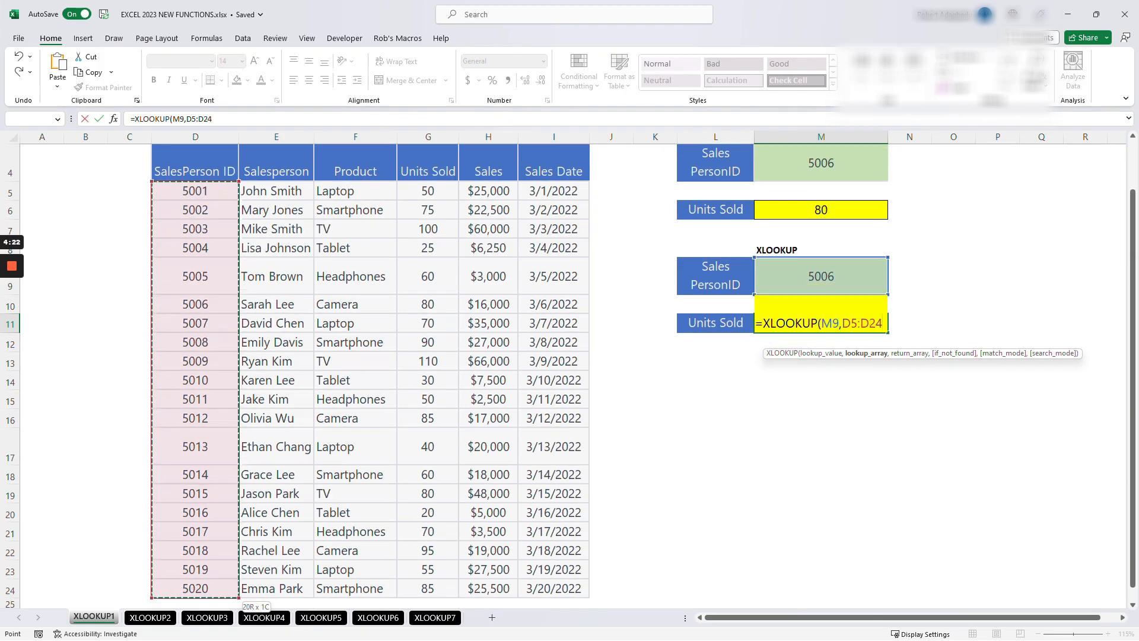
{"action": "type", "text": ","}
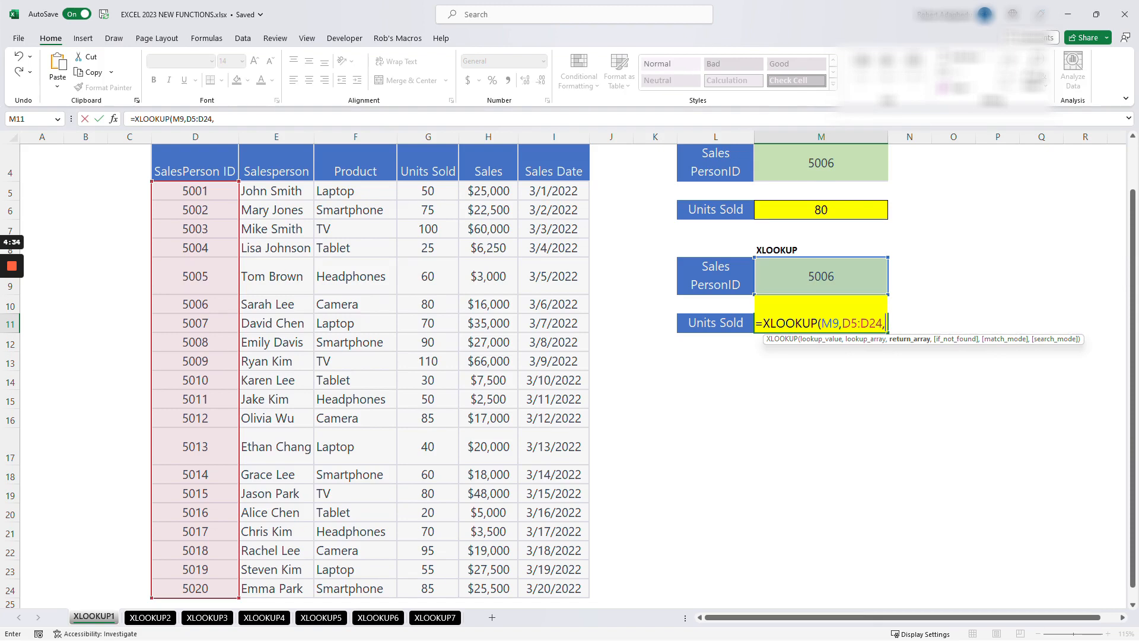
{"action": "left_click", "coordinate": [427, 190]}
{"action": "left_click_drag", "start_coordinate": [427, 190], "coordinate": [439, 590]}
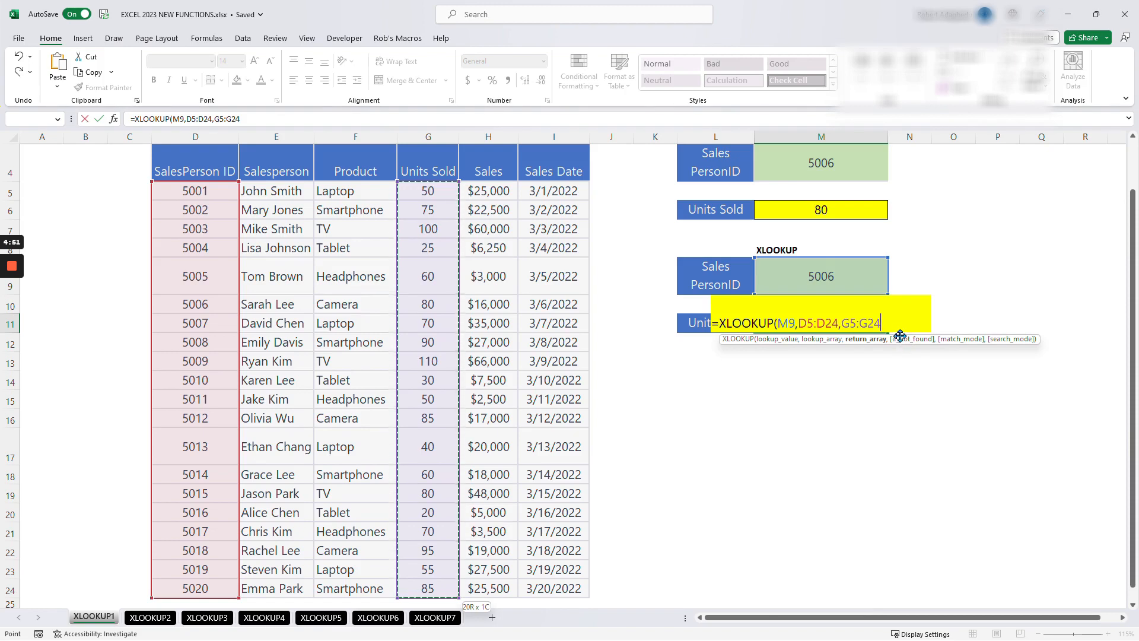
{"action": "key", "text": "Return"}
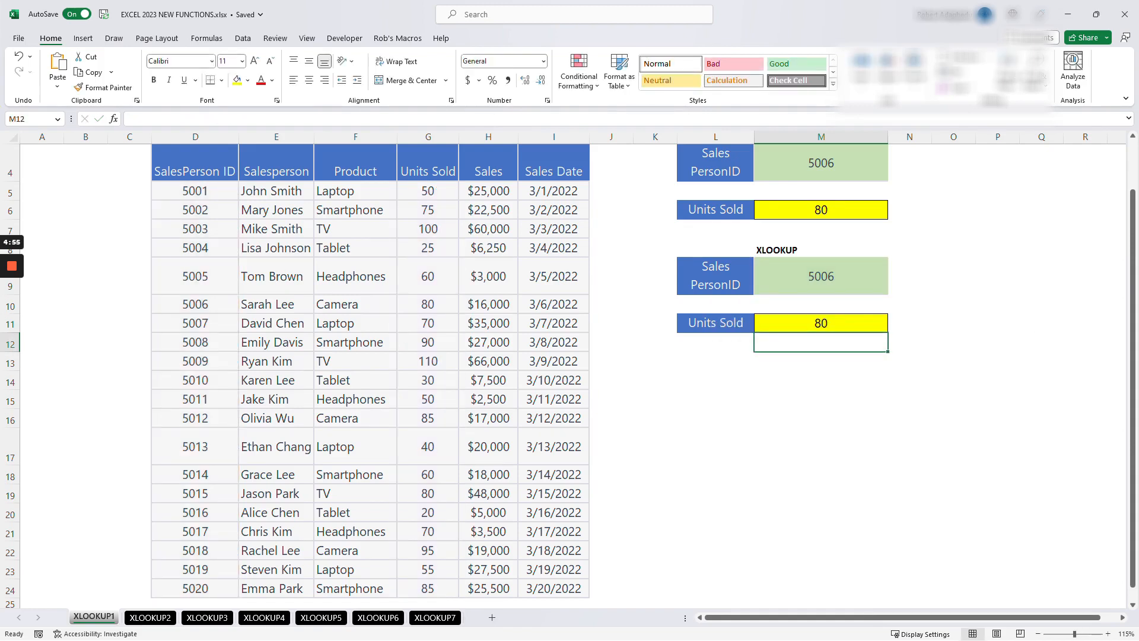
Step: Switch to the XLOOKUP2 sheet and bring its sales table and both lookup blocks into view
{"action": "scroll", "coordinate": [569, 374], "scroll_direction": "up", "scroll_amount": 1}
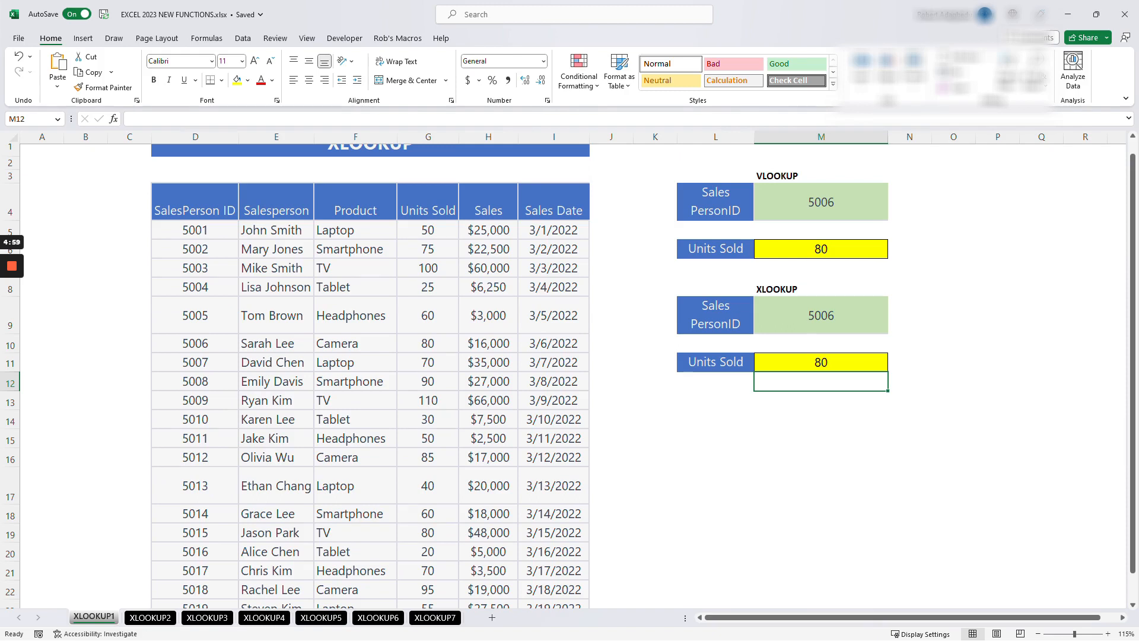
{"action": "left_click", "coordinate": [151, 617]}
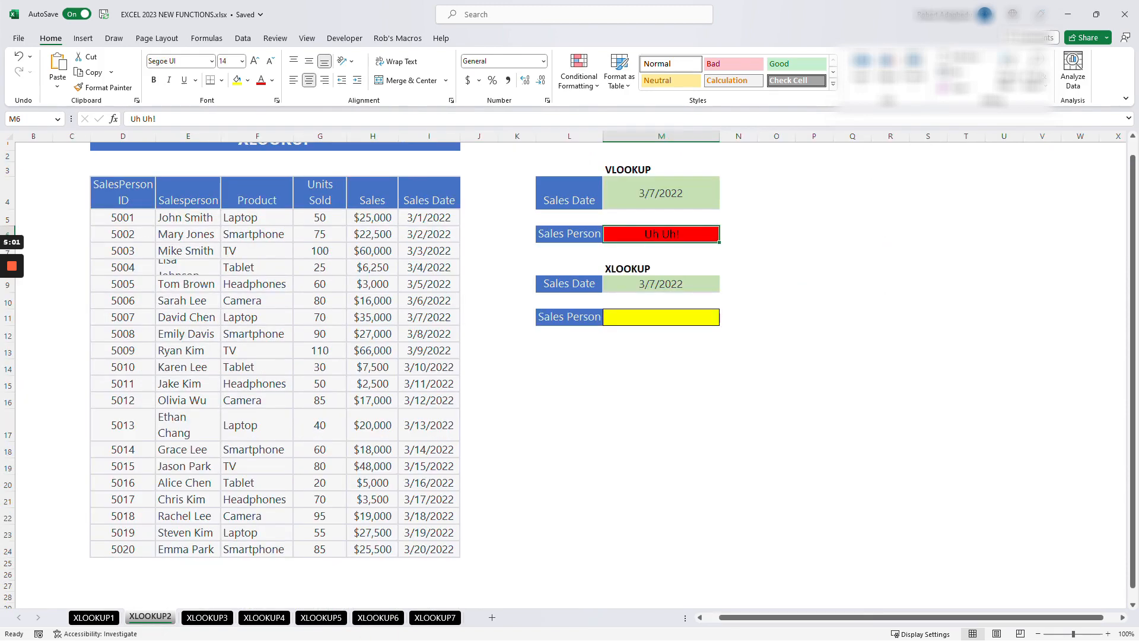
{"action": "left_click", "coordinate": [587, 532]}
{"action": "left_click_drag", "start_coordinate": [726, 618], "coordinate": [712, 621]}
{"action": "key", "text": "Up"}
{"action": "key", "text": "Up"}
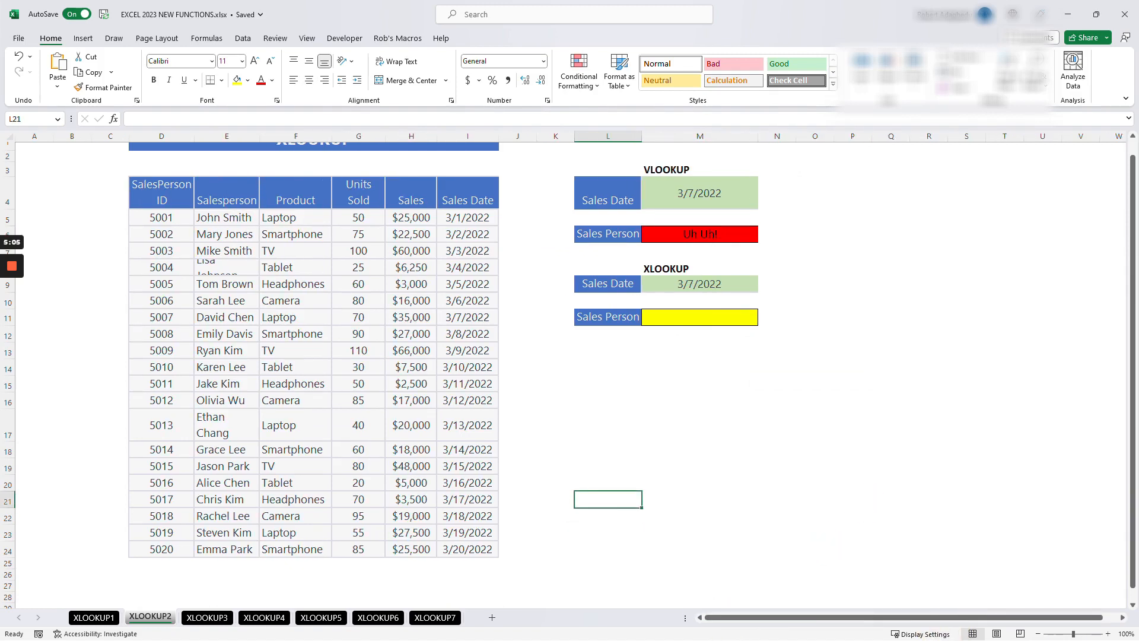
Step: Examine the VLOOKUP block's sales date in M4, the table's Sales Date column and the Sales Person cell M6
{"action": "left_click", "coordinate": [607, 193]}
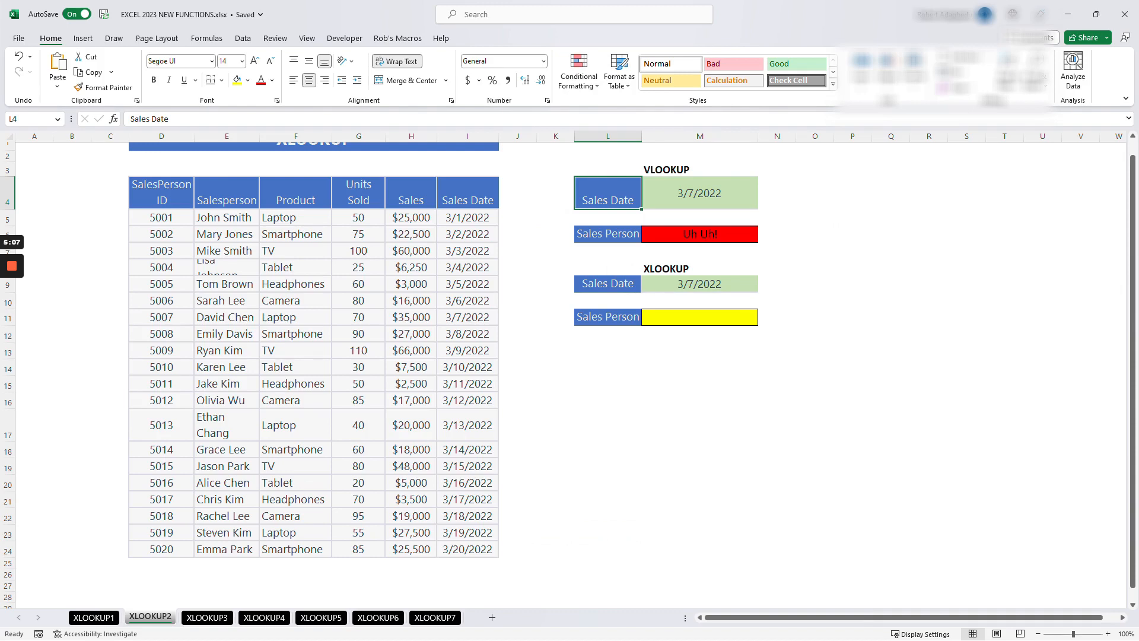
{"action": "key", "text": "Right"}
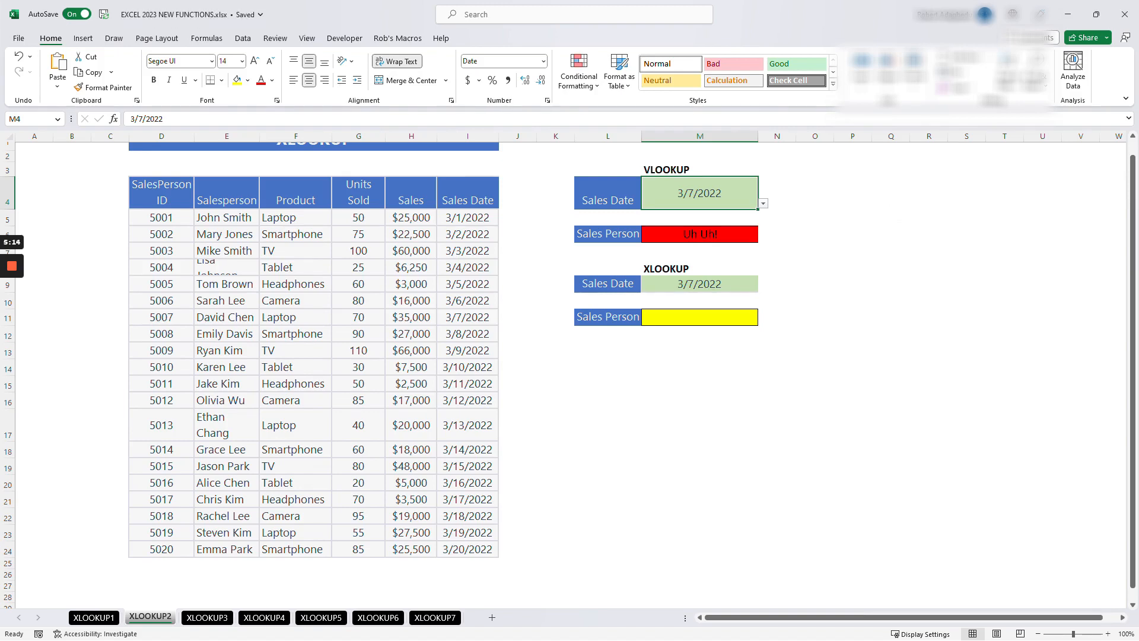
{"action": "scroll", "coordinate": [568, 372], "scroll_direction": "up", "scroll_amount": 1}
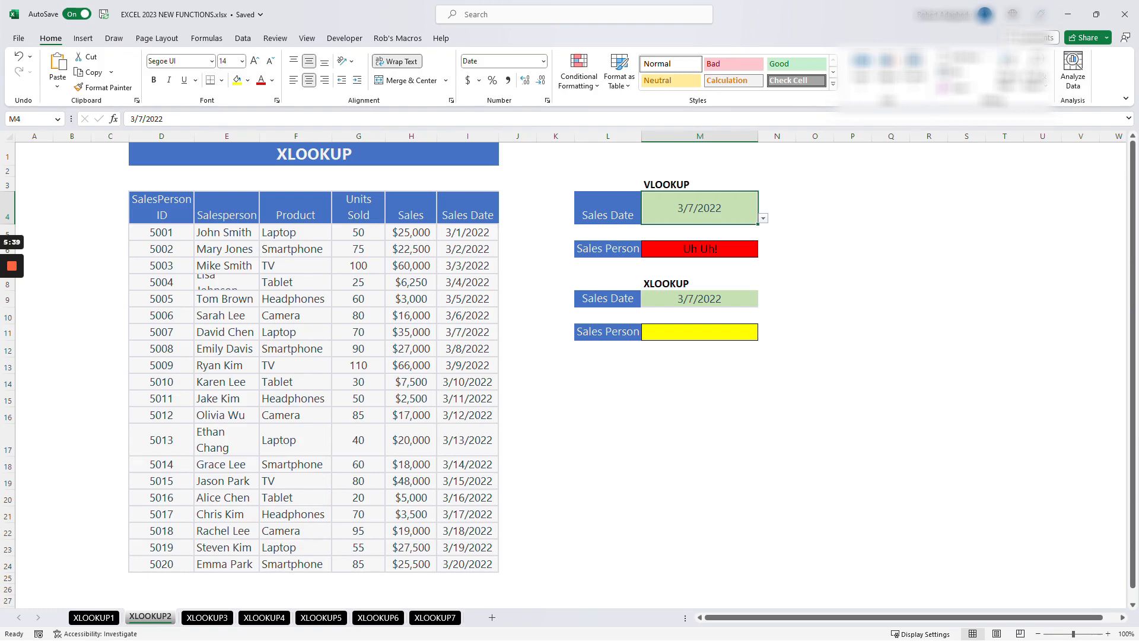
{"action": "left_click", "coordinate": [468, 136]}
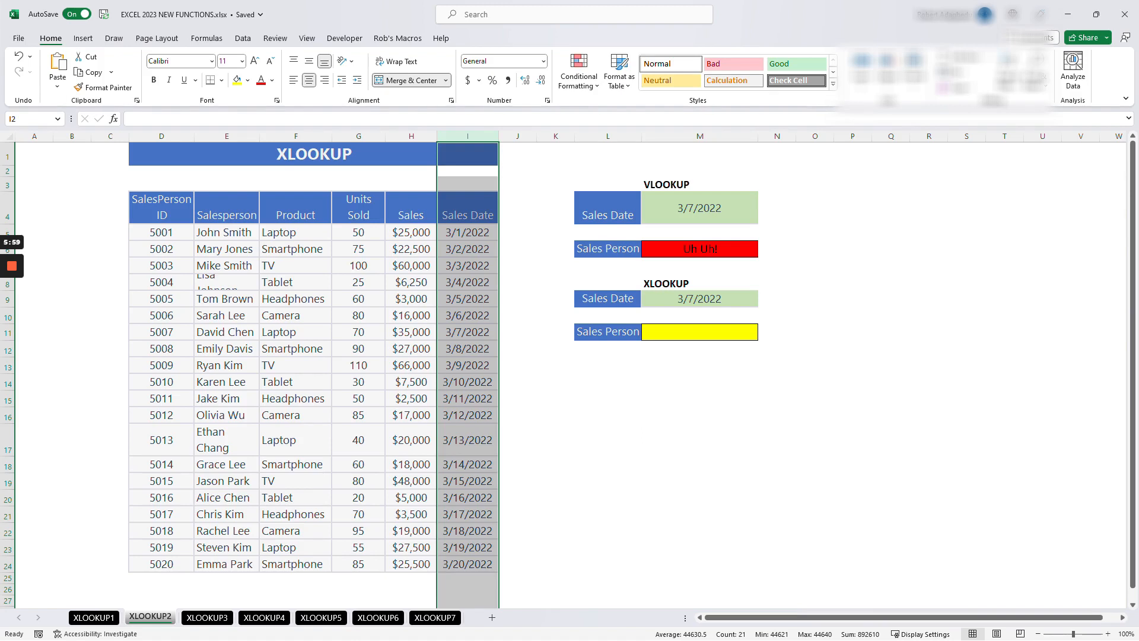
{"action": "left_click", "coordinate": [700, 248]}
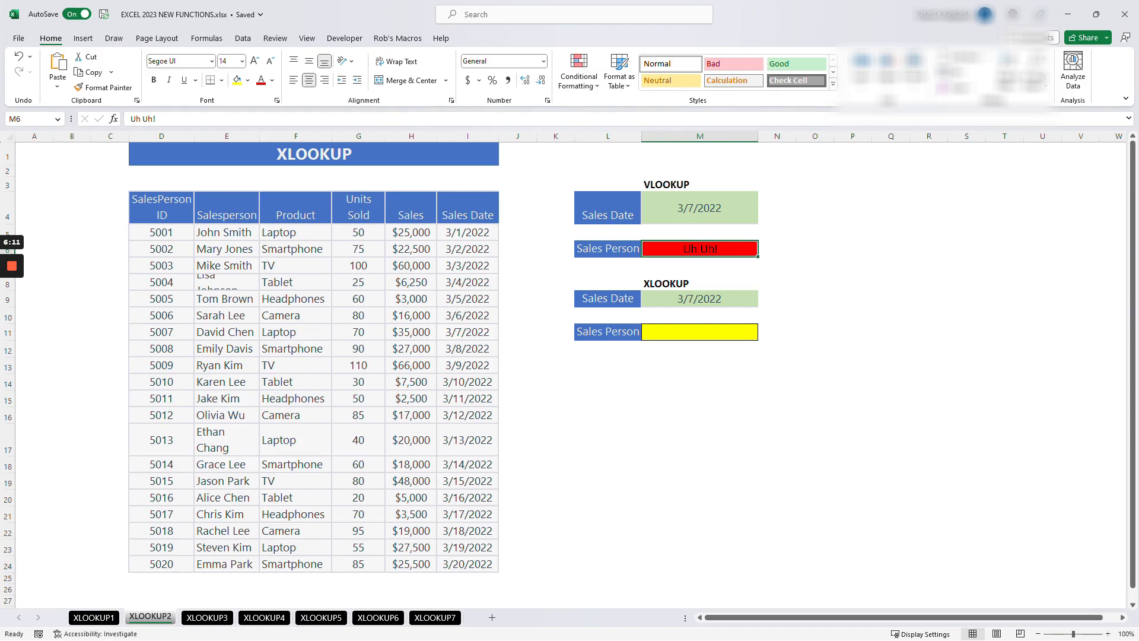
Step: In M11, enter an XLOOKUP that finds the sales date in M9 within I5:I24 and returns the salesperson from E5:E24
{"action": "left_click", "coordinate": [699, 332]}
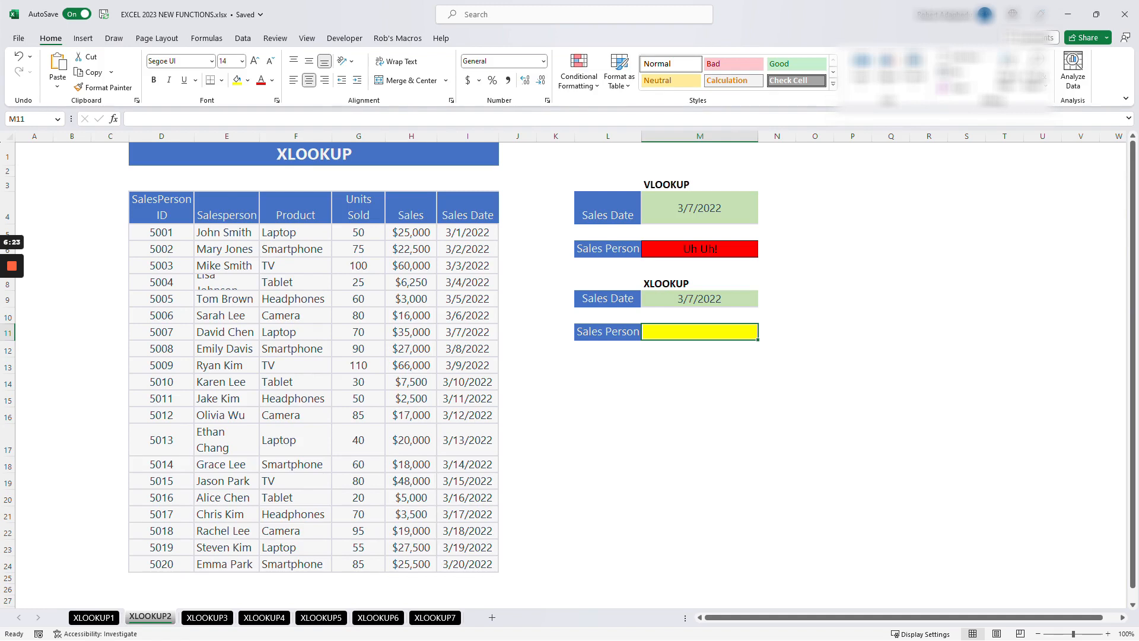
{"action": "type", "text": "="}
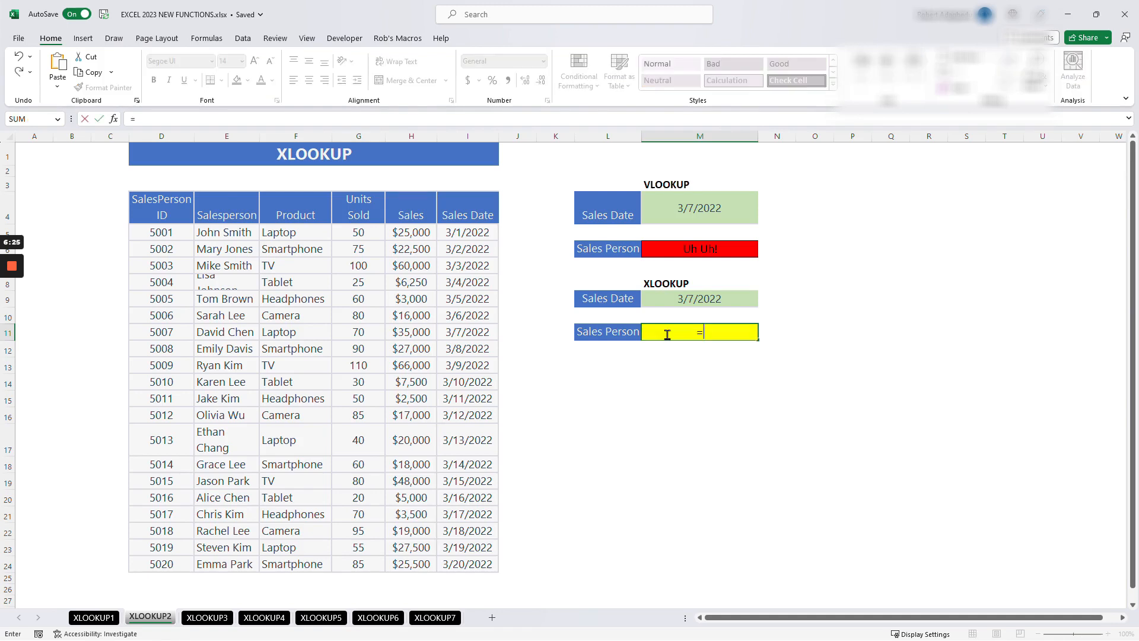
{"action": "type", "text": "xlookup"}
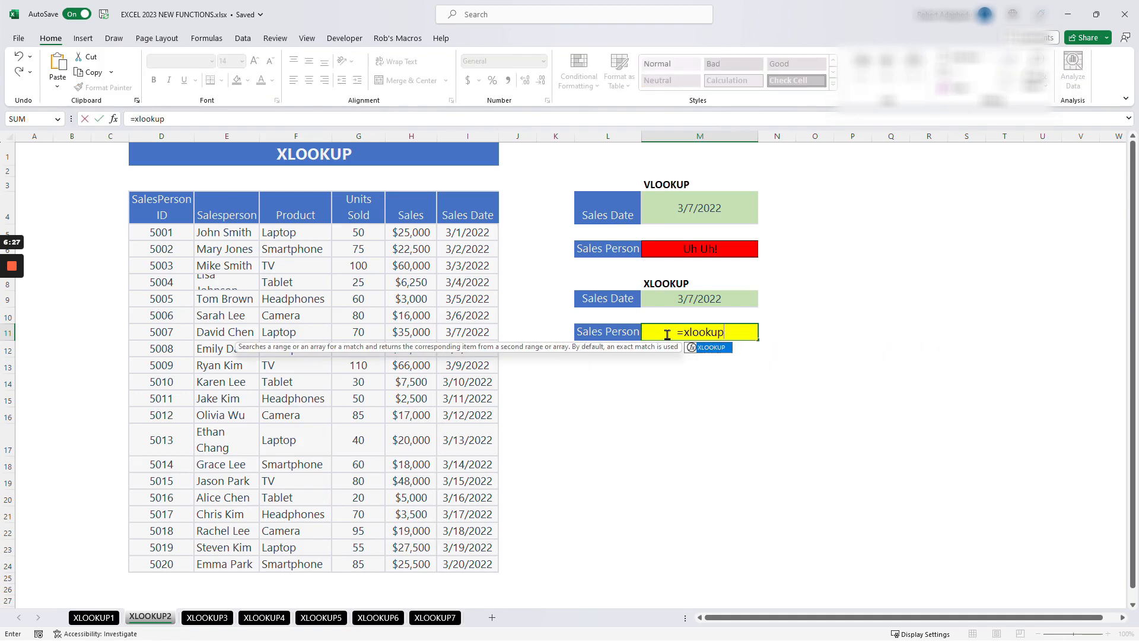
{"action": "key", "text": "Tab"}
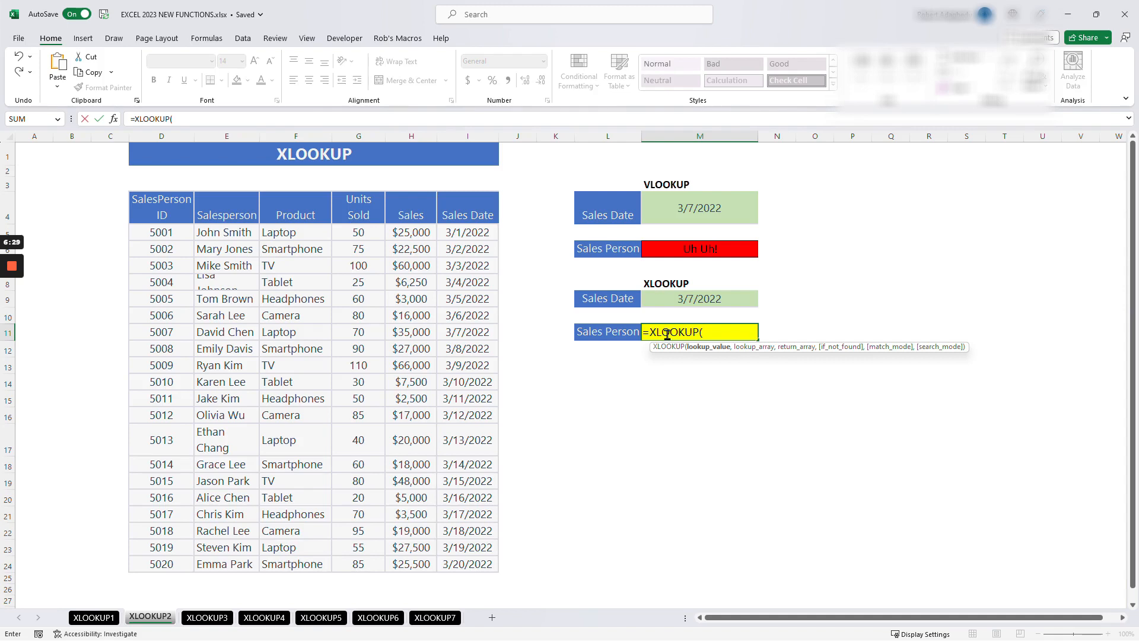
{"action": "key", "text": "Up"}
{"action": "key", "text": "Up"}
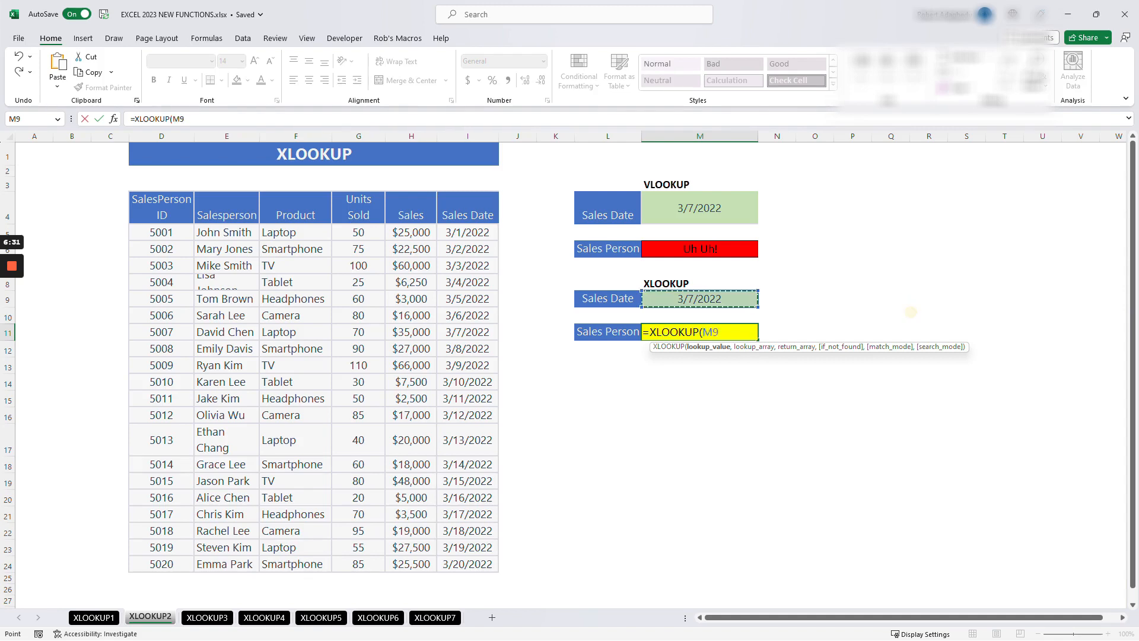
{"action": "type", "text": ","}
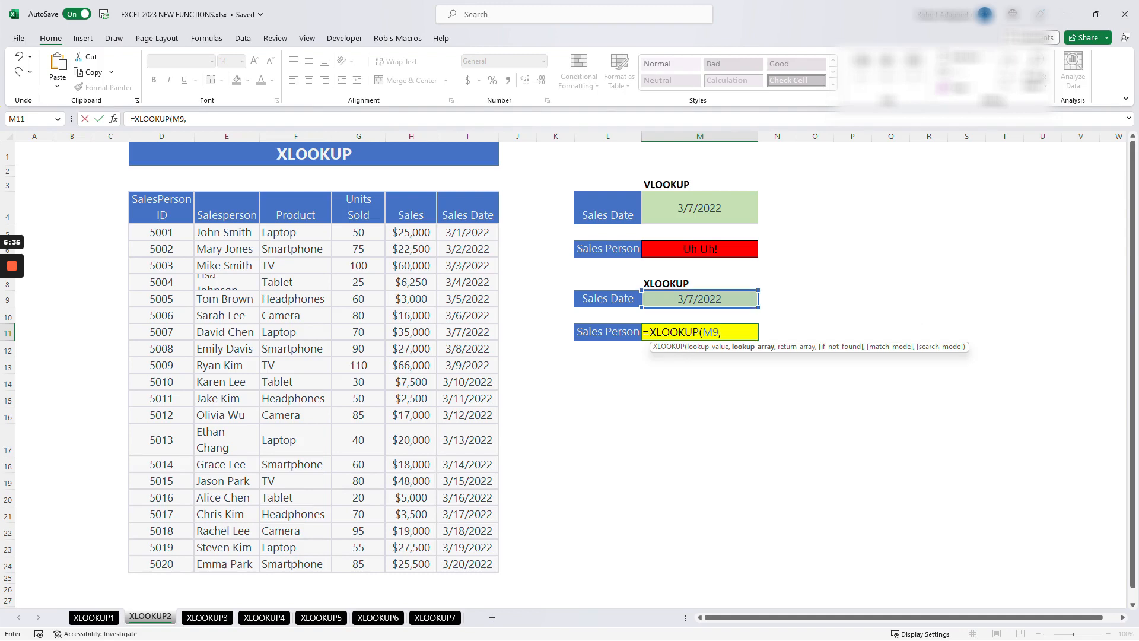
{"action": "left_click", "coordinate": [467, 232]}
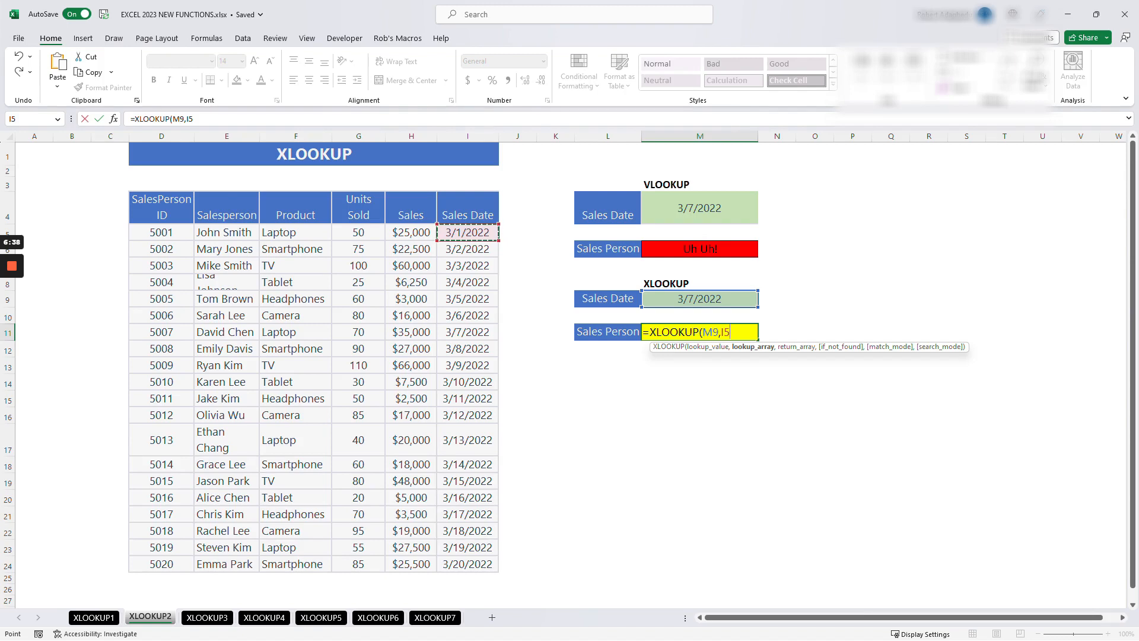
{"action": "key", "text": "ctrl+shift+Down"}
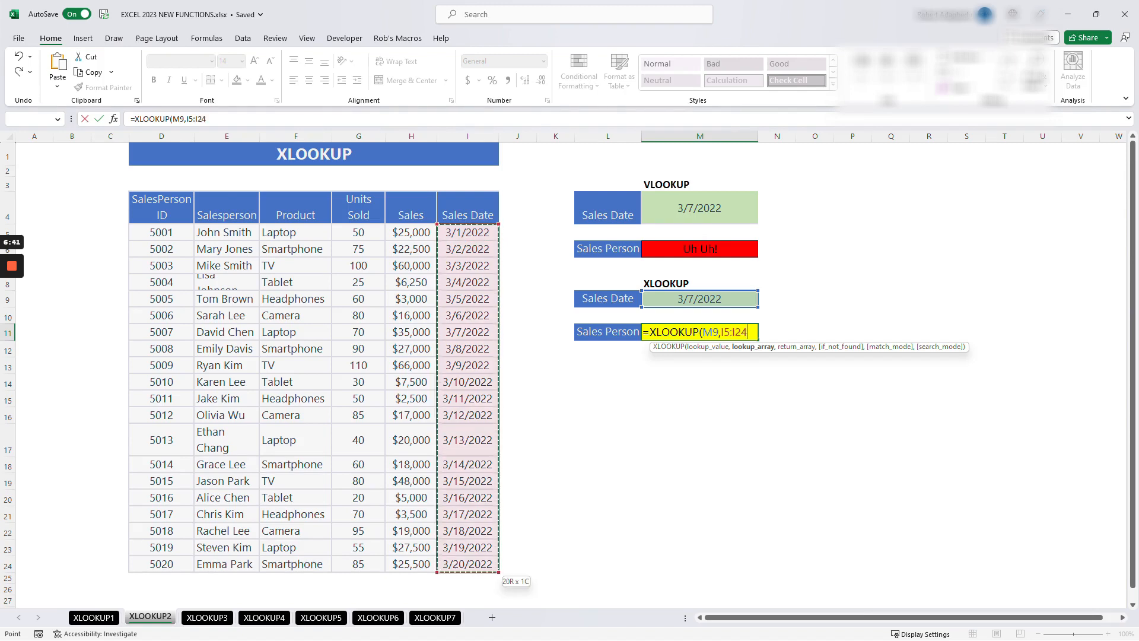
{"action": "type", "text": ","}
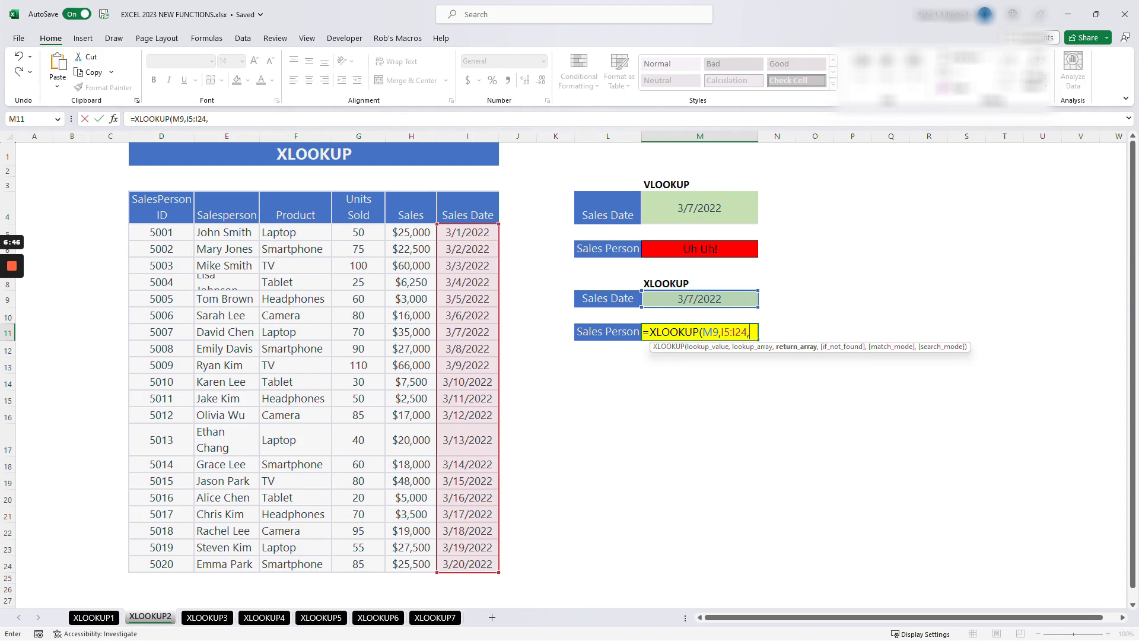
{"action": "left_click", "coordinate": [226, 232]}
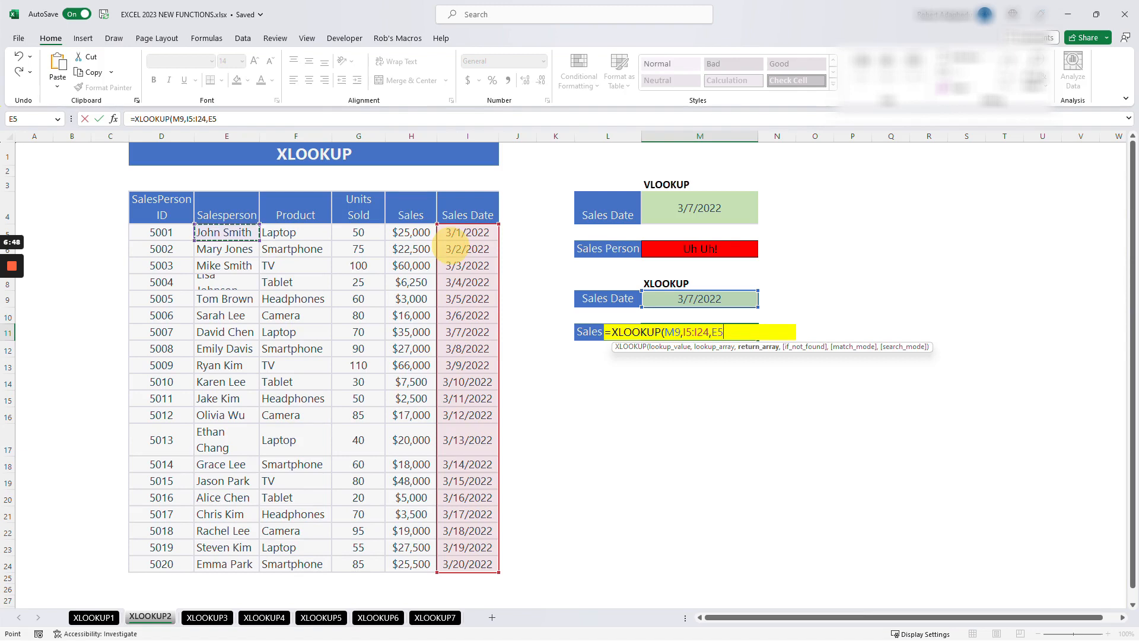
{"action": "key", "text": "ctrl+shift+Down"}
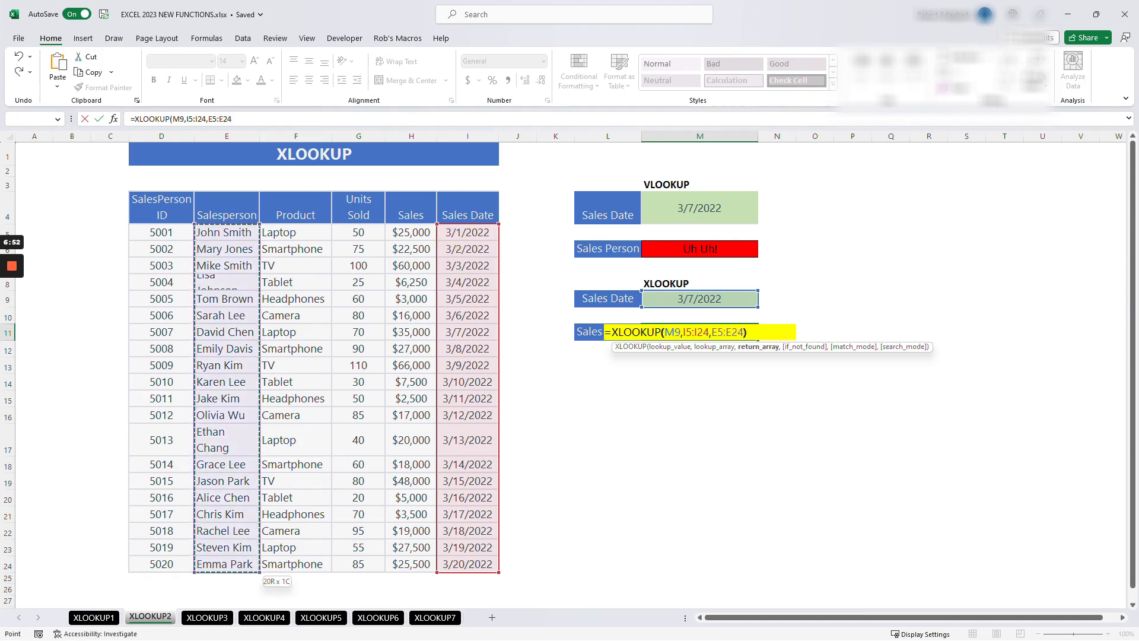
{"action": "type", "text": ")"}
{"action": "key", "text": "Return"}
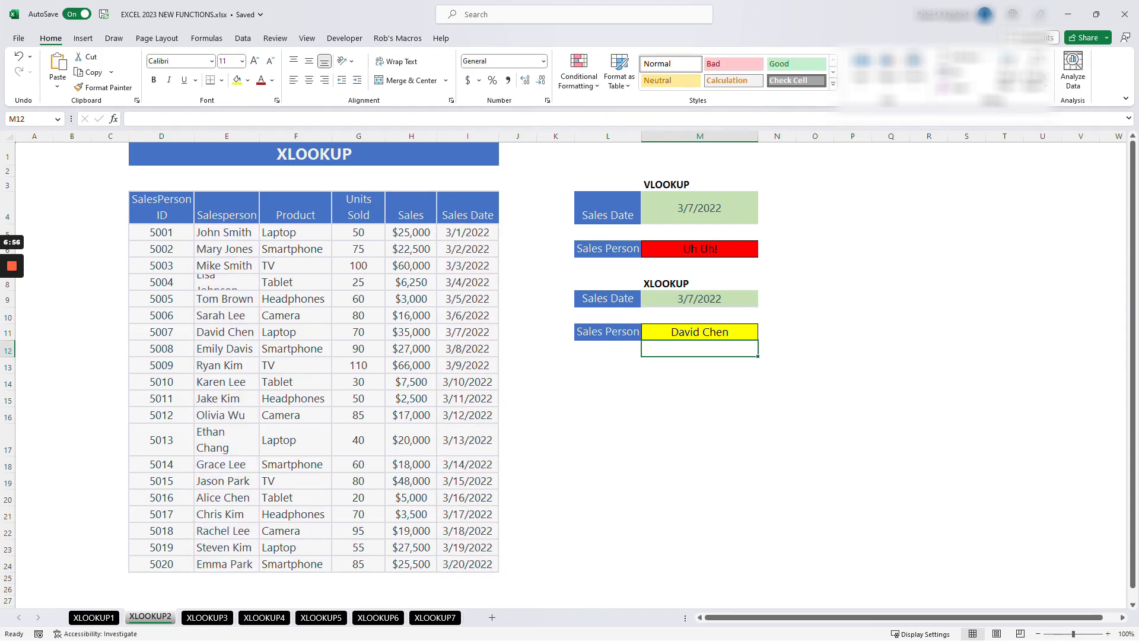
Step: Check the XLOOKUP result by tracing the 3/7/2022 row from its sales date leftward to the salesperson
{"action": "left_click", "coordinate": [467, 332]}
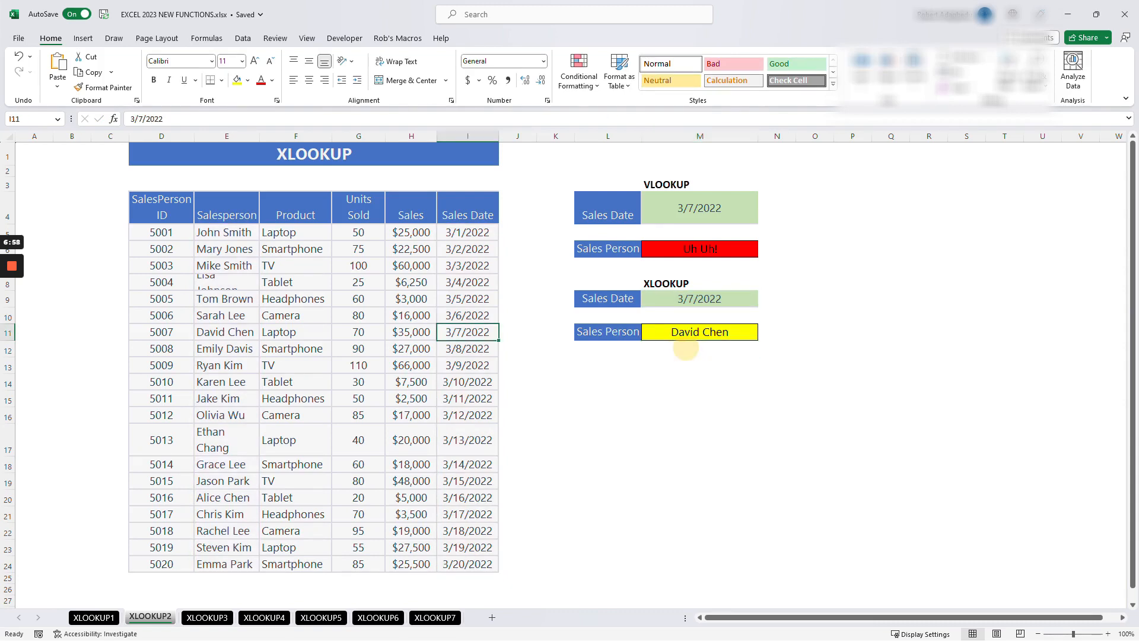
{"action": "key", "text": "Left"}
{"action": "key", "text": "Left"}
{"action": "key", "text": "Left"}
{"action": "key", "text": "Left"}
{"action": "key", "text": "Left"}
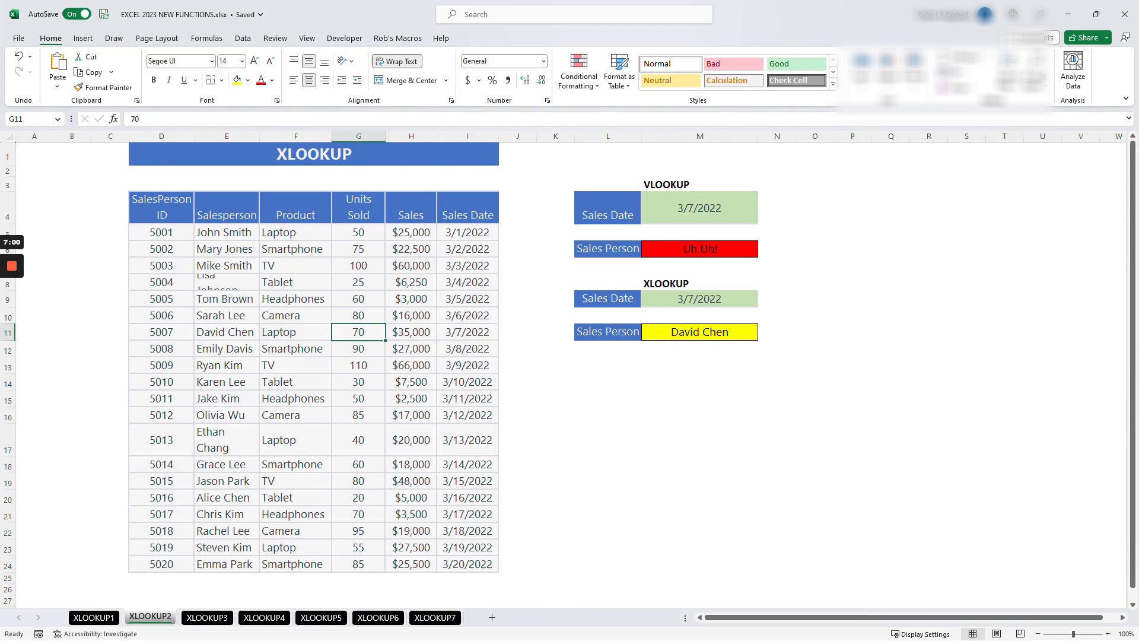
{"action": "key", "text": "Right"}
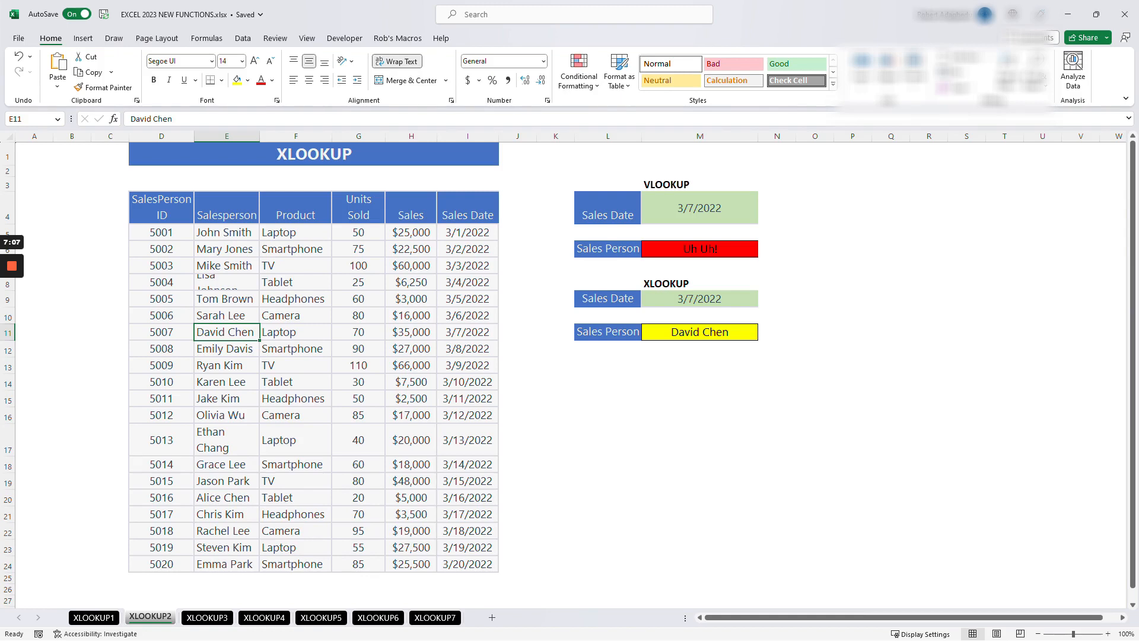
{"action": "key", "text": "ctrl+Down"}
{"action": "key", "text": "Down"}
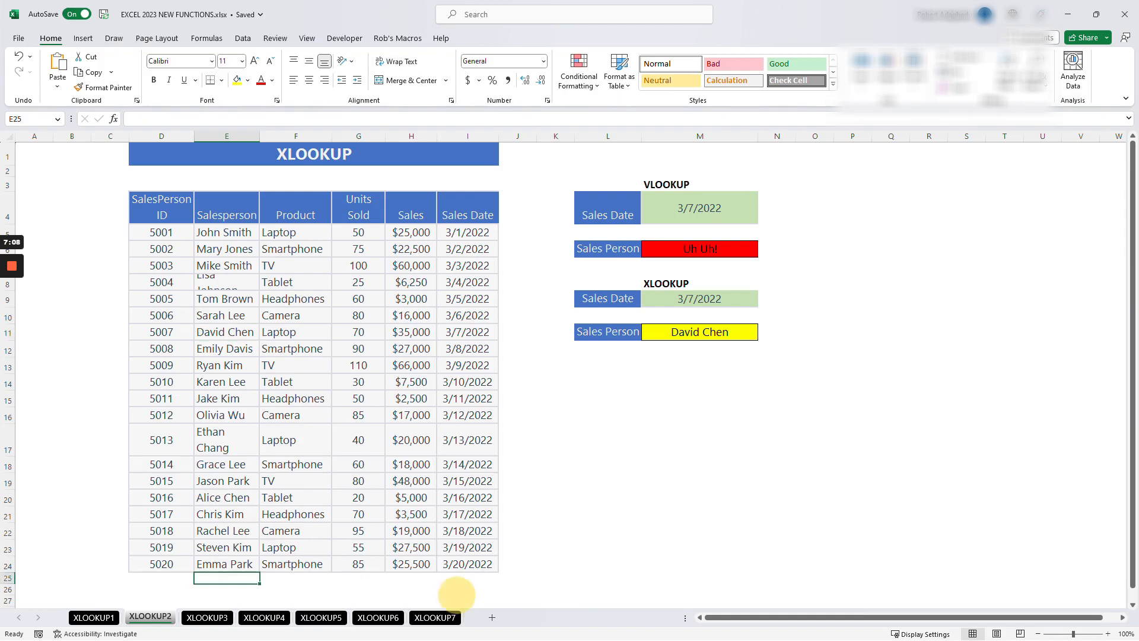
Step: Switch to the XLOOKUP3 sheet and widen column L so the Sales PersonID labels fit on one line
{"action": "left_click", "coordinate": [207, 617]}
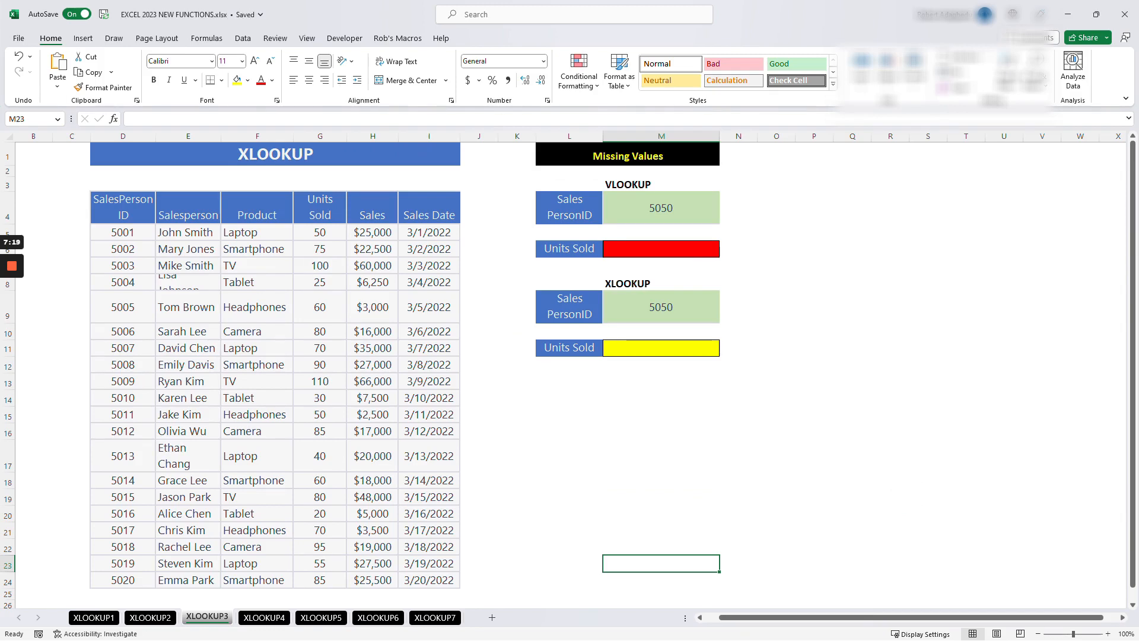
{"action": "left_click", "coordinate": [661, 208]}
{"action": "left_click_drag", "start_coordinate": [602, 136], "coordinate": [627, 136]}
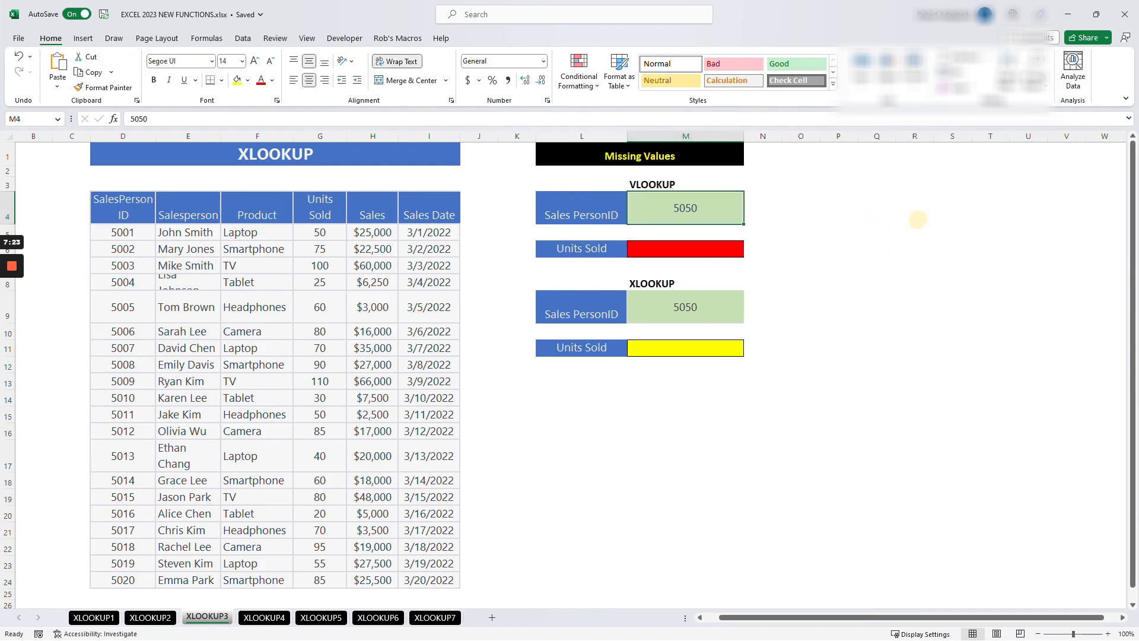
Step: In M6, enter a VLOOKUP that finds the ID in M4 within D5:I24 and returns column 4 with FALSE as the range lookup
{"action": "left_click", "coordinate": [682, 247]}
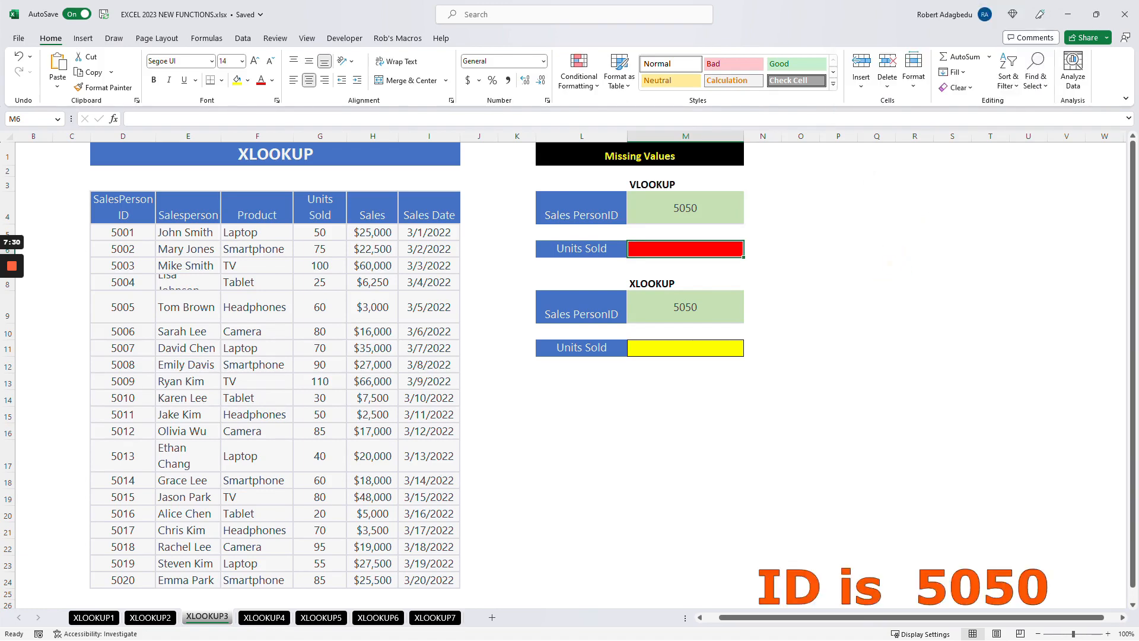
{"action": "left_click", "coordinate": [187, 364]}
{"action": "scroll", "coordinate": [187, 364], "scroll_direction": "down", "scroll_amount": 3}
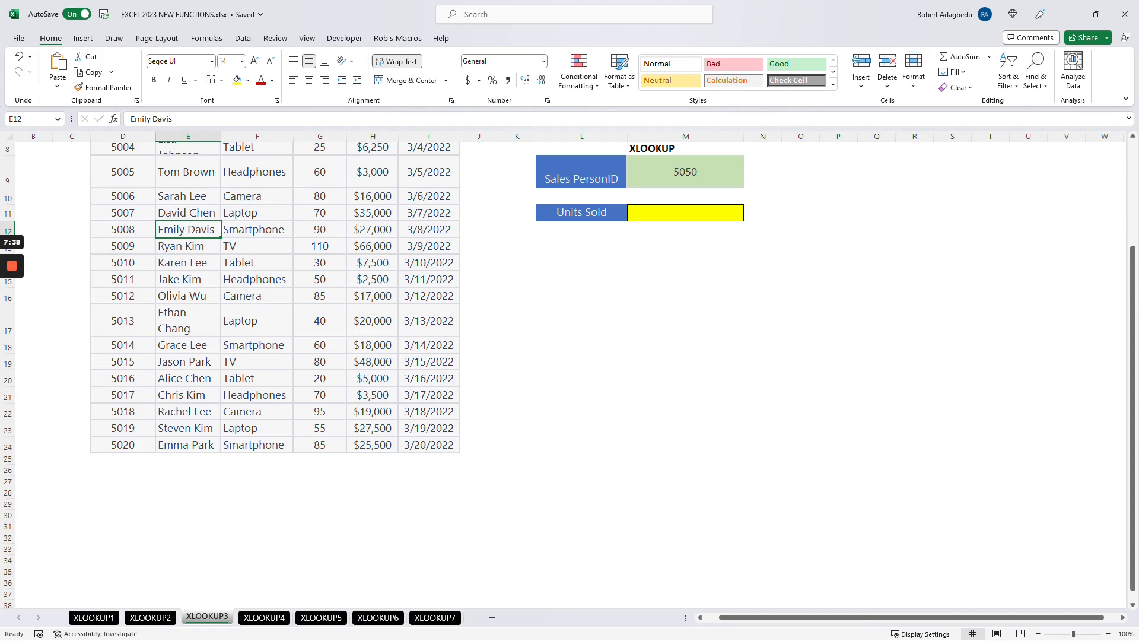
{"action": "scroll", "coordinate": [272, 356], "scroll_direction": "up", "scroll_amount": 3}
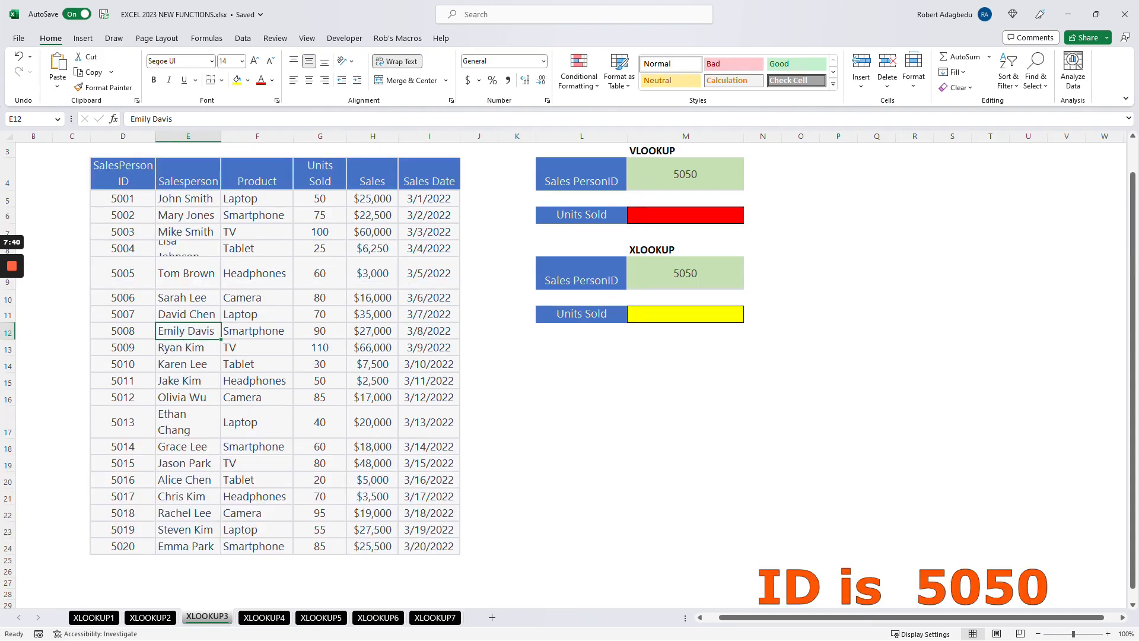
{"action": "left_click", "coordinate": [685, 249]}
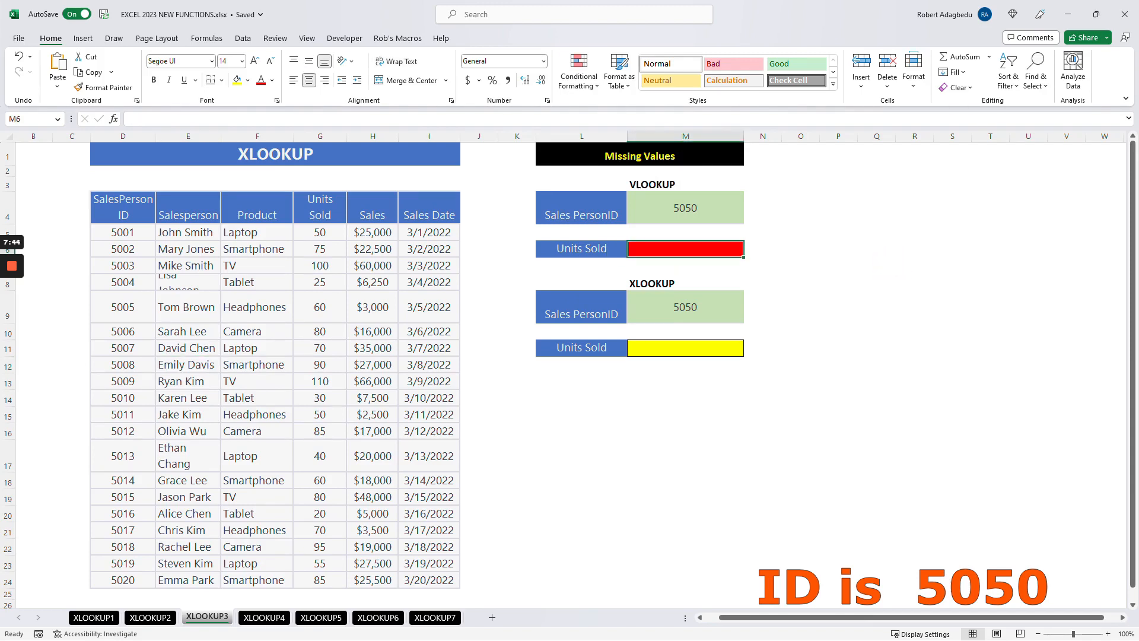
{"action": "type", "text": "=VLOOKUP("}
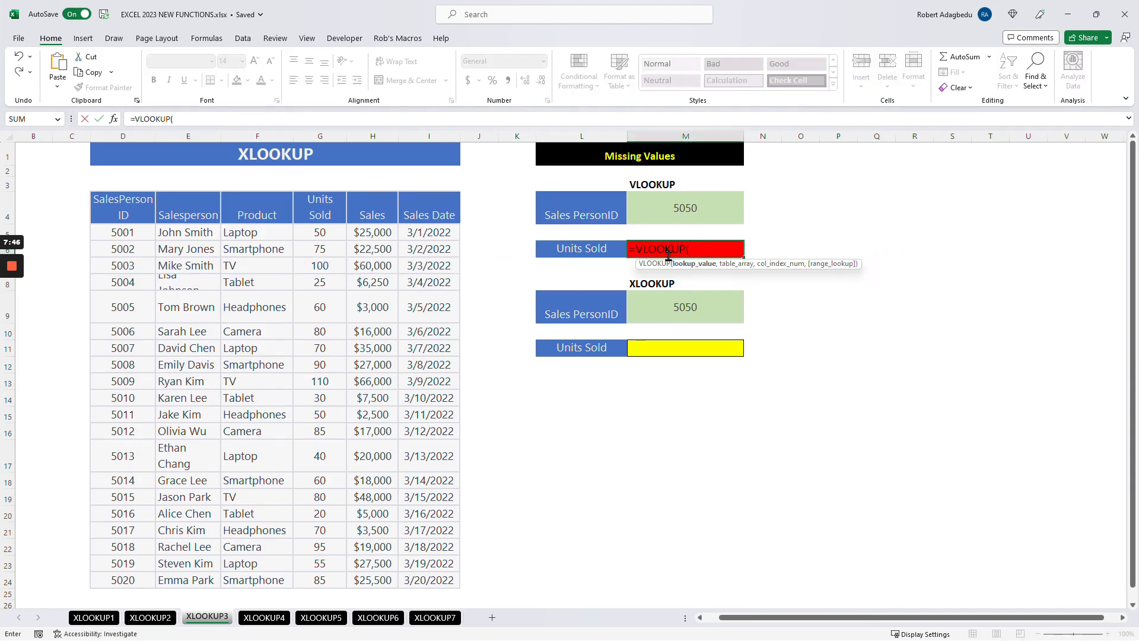
{"action": "left_click", "coordinate": [685, 208]}
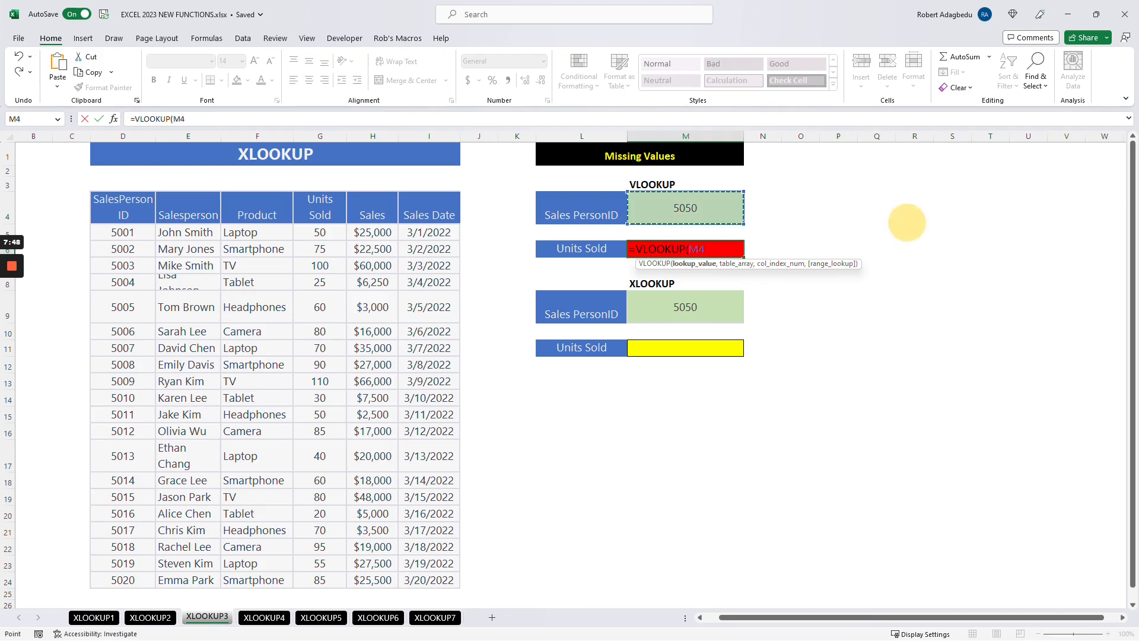
{"action": "type", "text": ","}
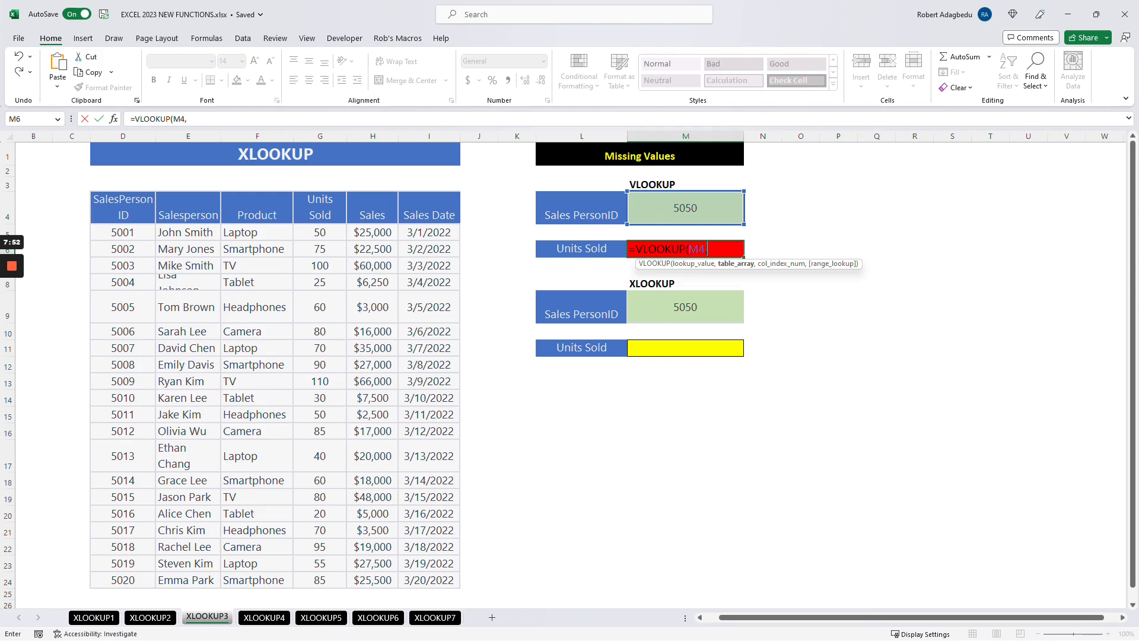
{"action": "left_click_drag", "start_coordinate": [122, 232], "coordinate": [457, 585]}
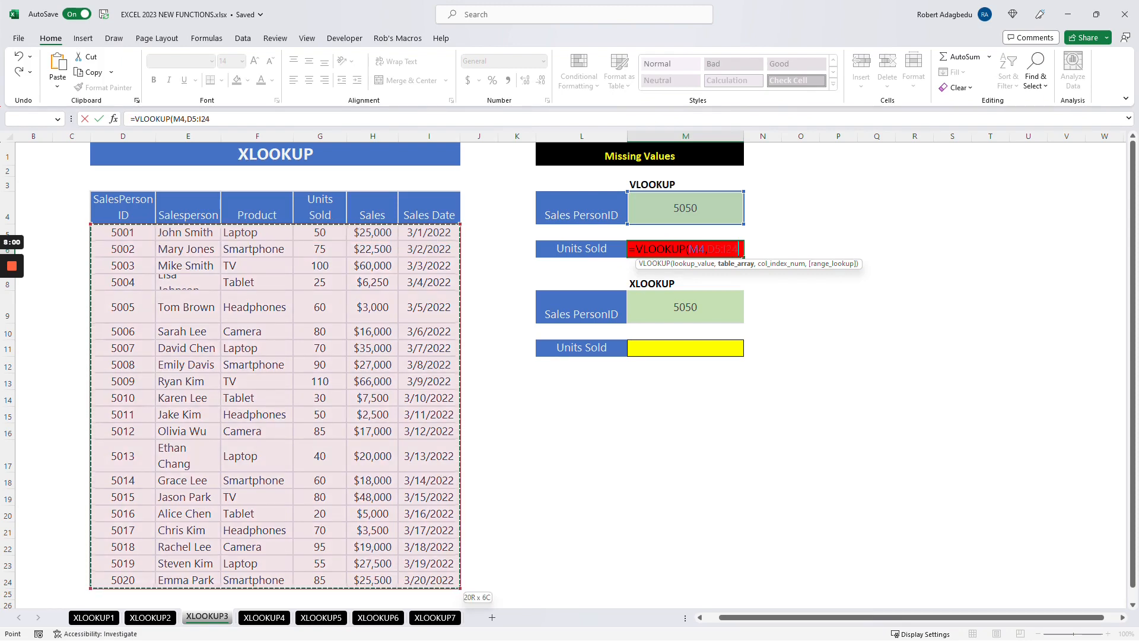
{"action": "type", "text": ","}
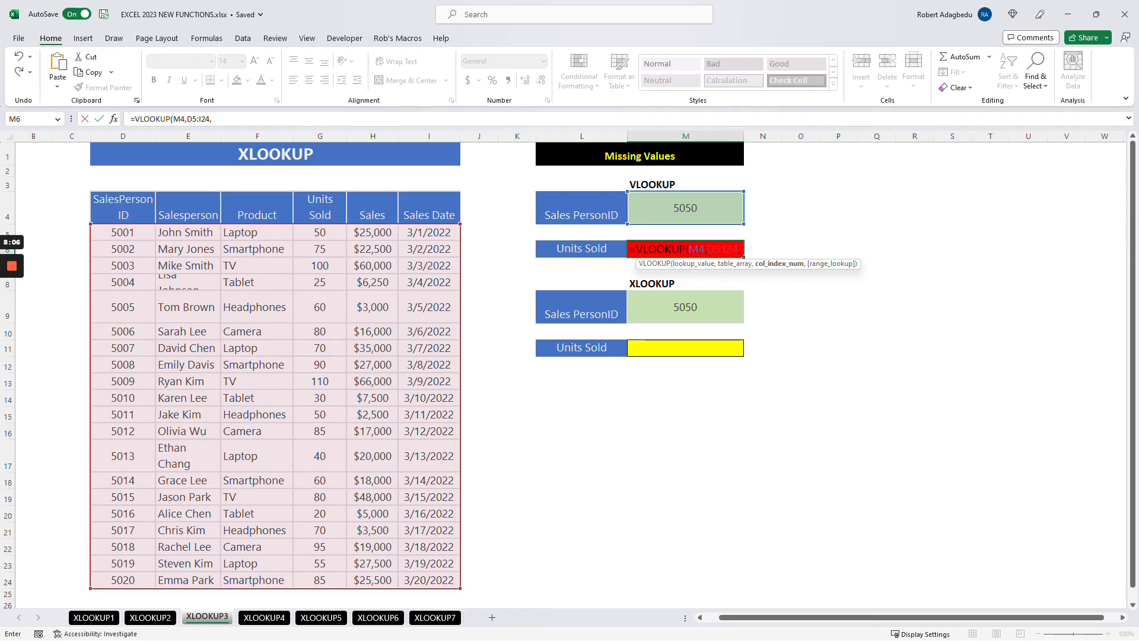
{"action": "type", "text": "4"}
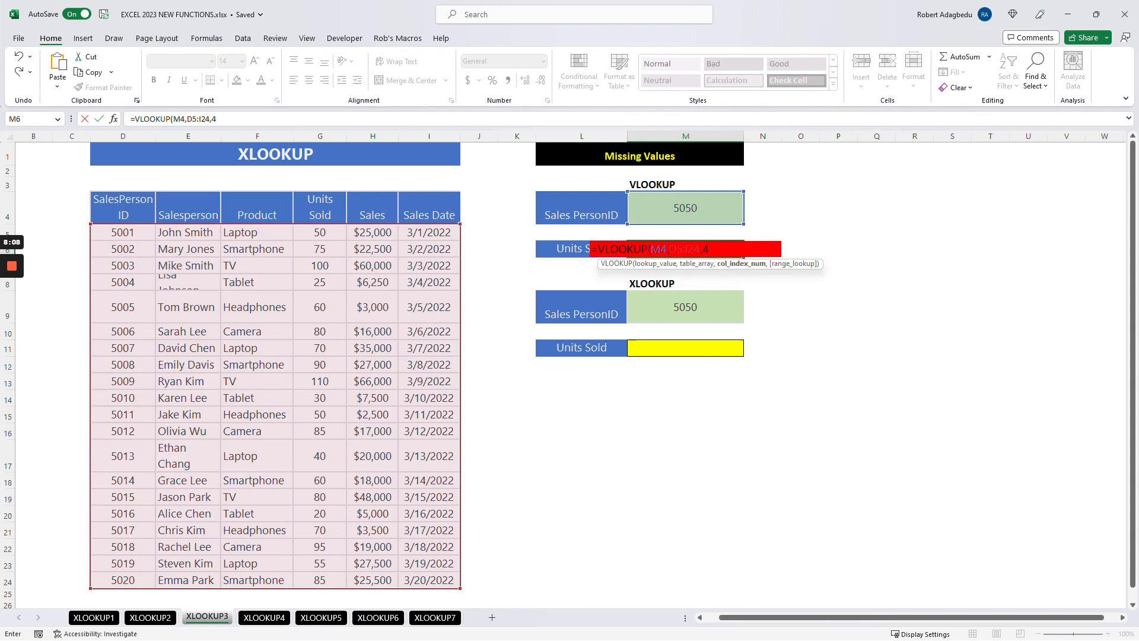
{"action": "type", "text": ","}
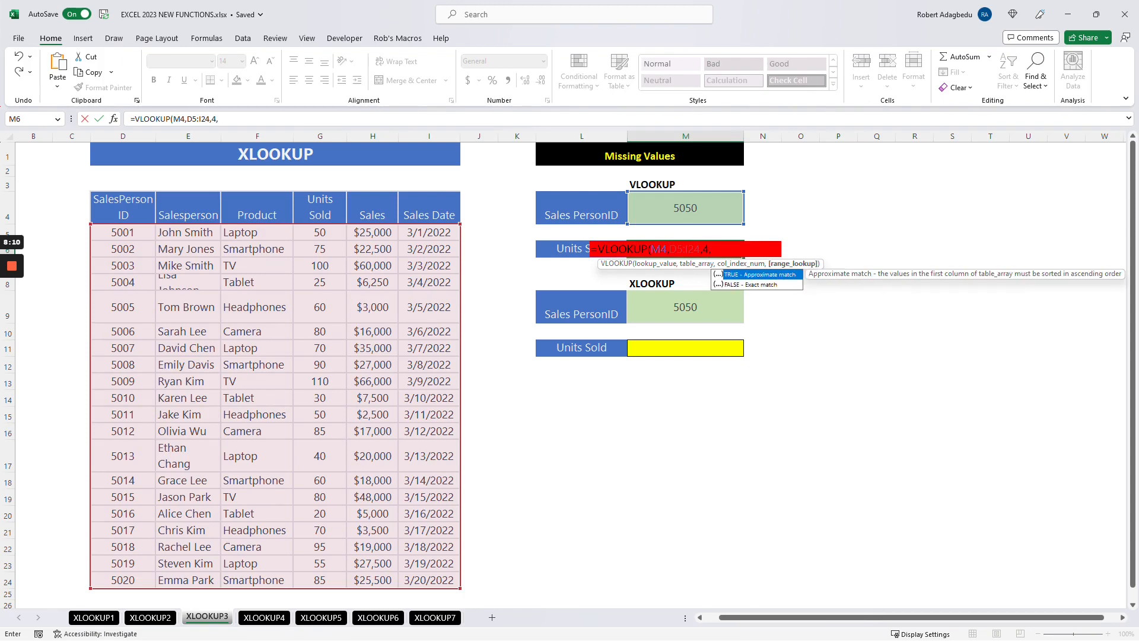
{"action": "type", "text": "false)"}
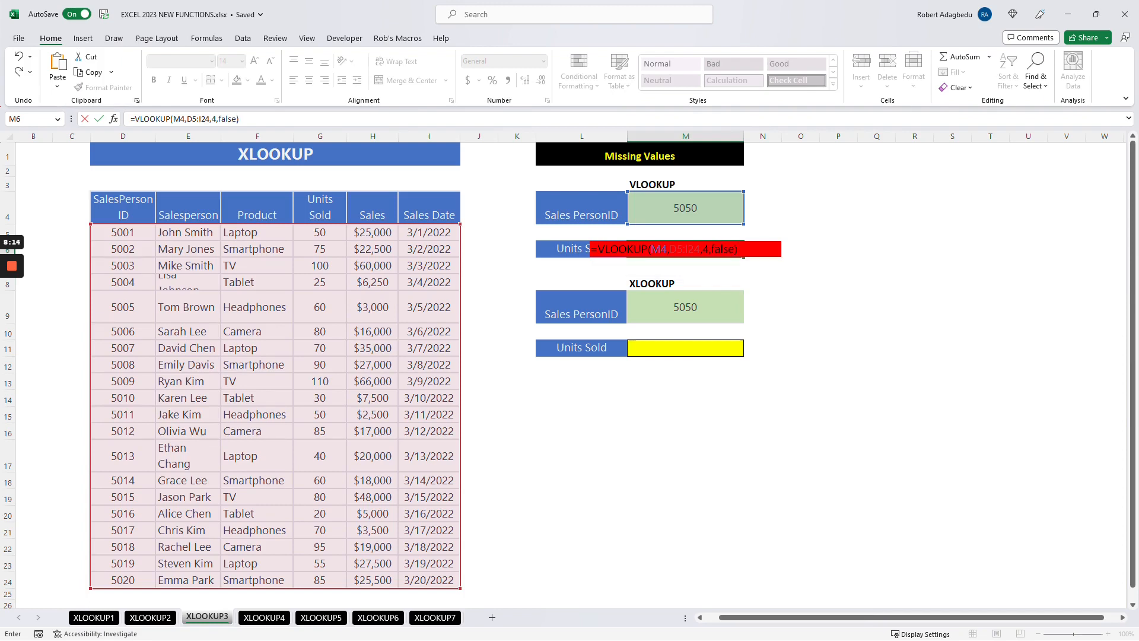
{"action": "key", "text": "Return"}
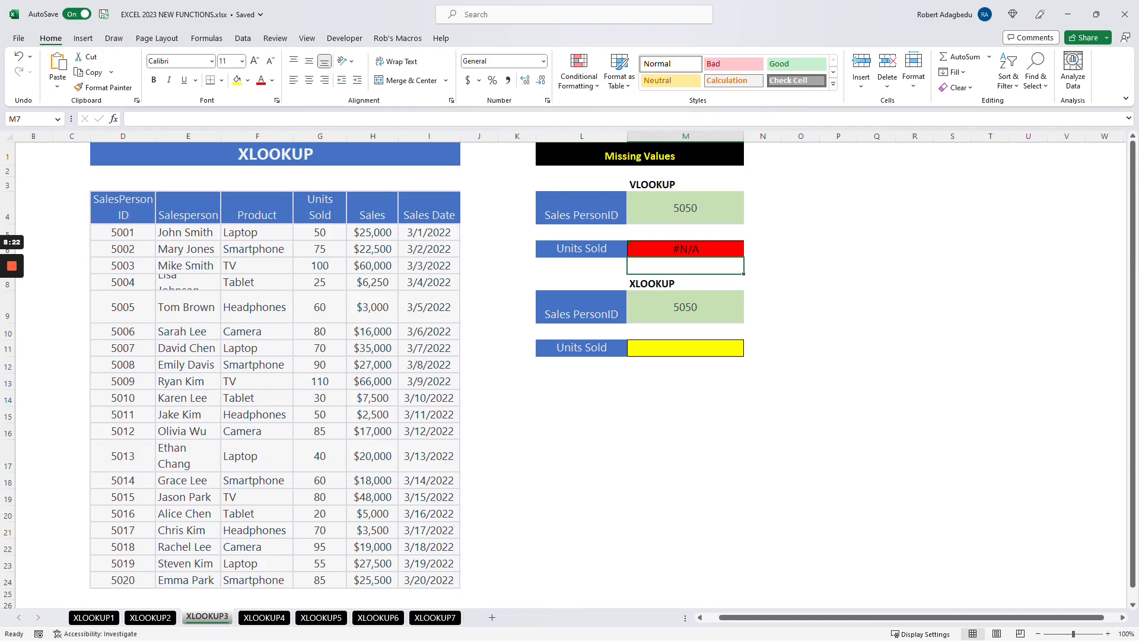
Step: Test the VLOOKUP by setting the Sales PersonID in M4 to 5002 and compare the result with the table's units sold
{"action": "left_click", "coordinate": [684, 208]}
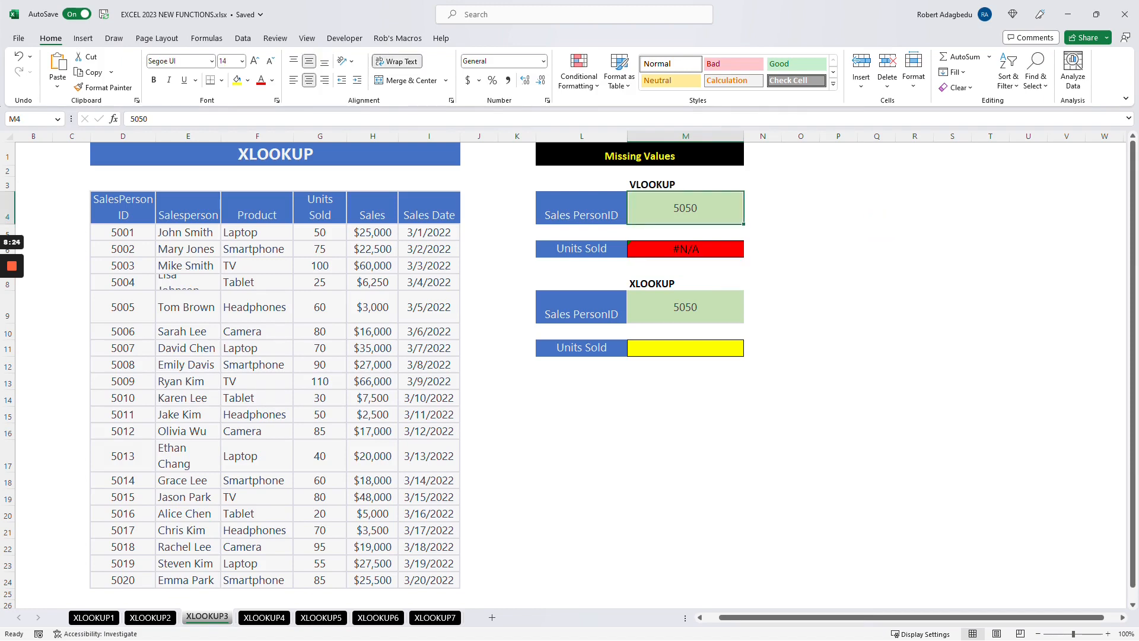
{"action": "type", "text": "5002"}
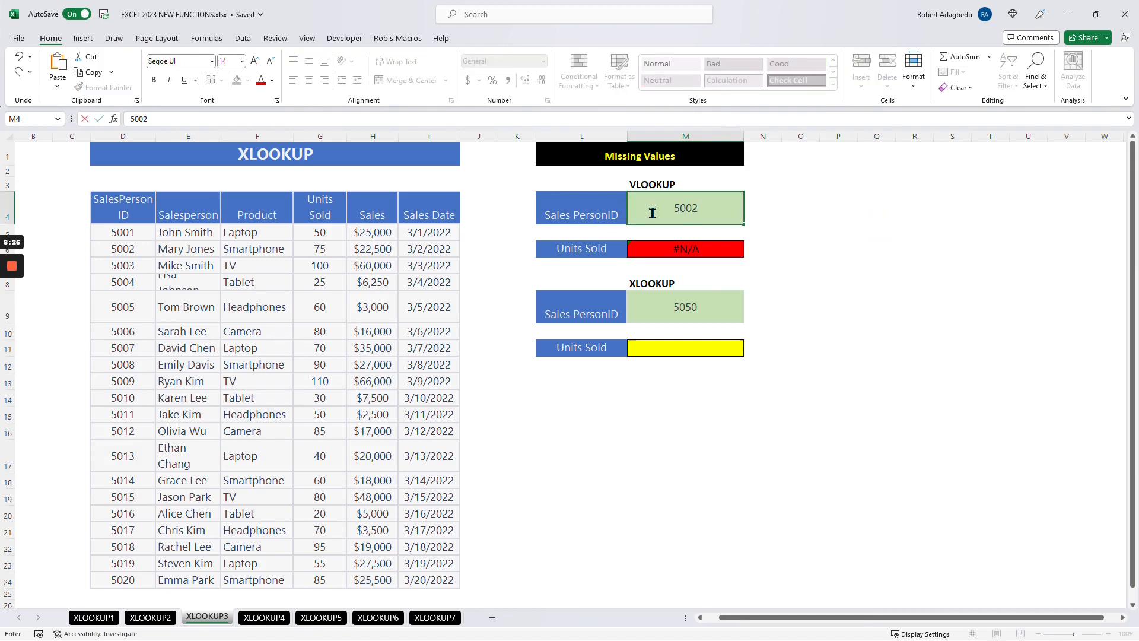
{"action": "key", "text": "Return"}
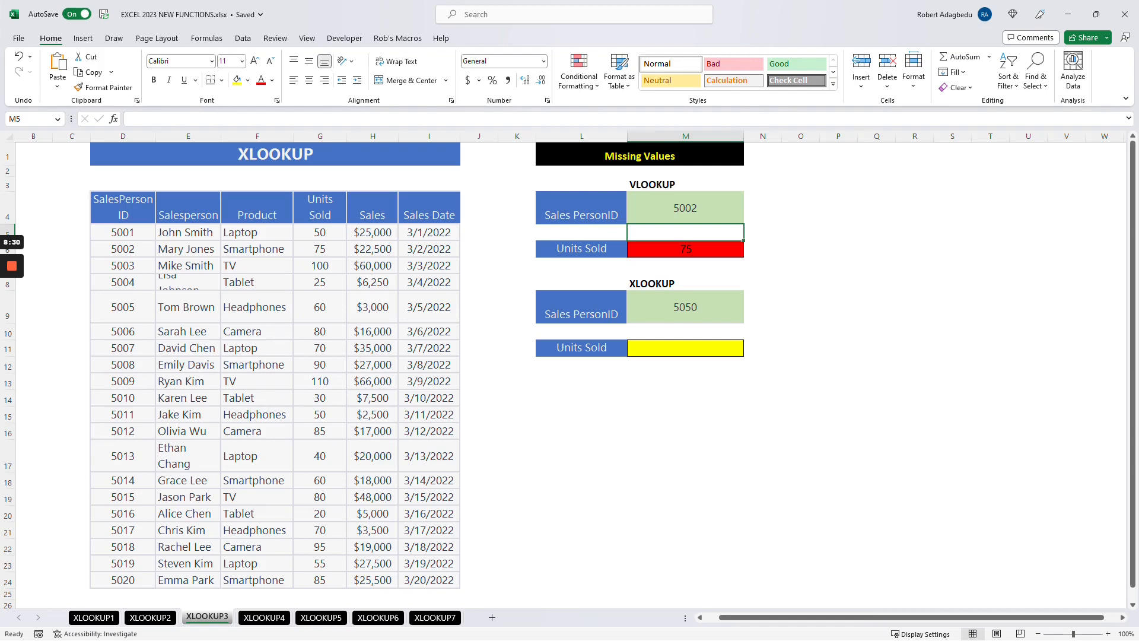
{"action": "left_click", "coordinate": [123, 249]}
{"action": "left_click", "coordinate": [320, 249]}
Step: Set the Sales PersonID in M4 back to 5050 and select the VLOOKUP formula cell M6
{"action": "left_click", "coordinate": [672, 213]}
{"action": "type", "text": "5050"}
{"action": "key", "text": "Return"}
{"action": "key", "text": "Down"}
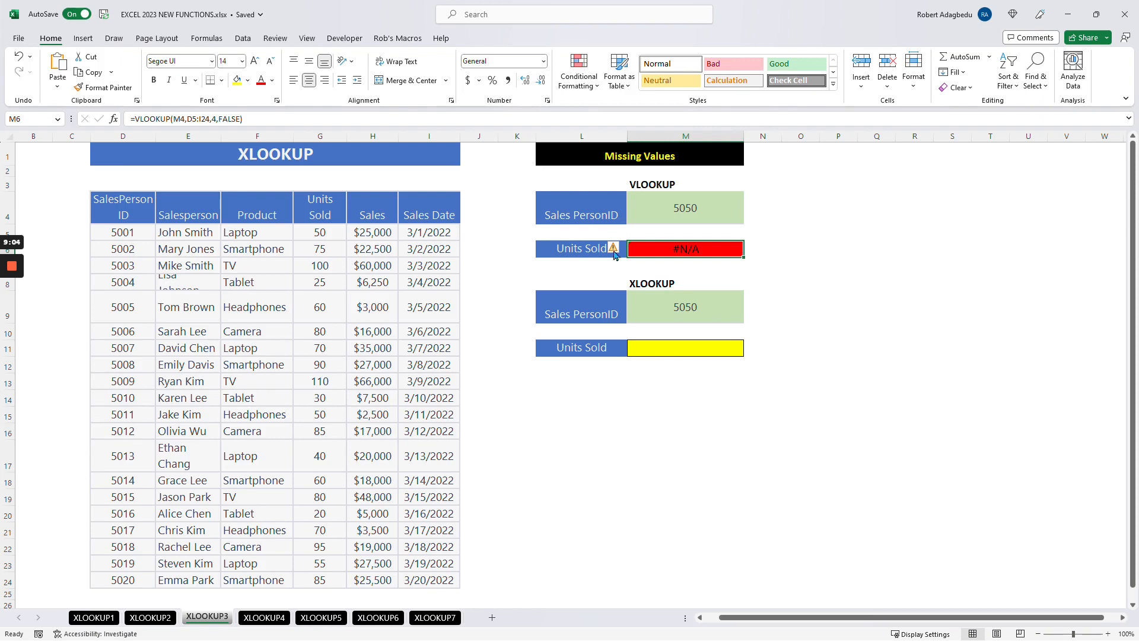
Step: In M11, begin an XLOOKUP with M9 as the lookup value and D5:D24 as the lookup array
{"action": "left_click", "coordinate": [685, 348]}
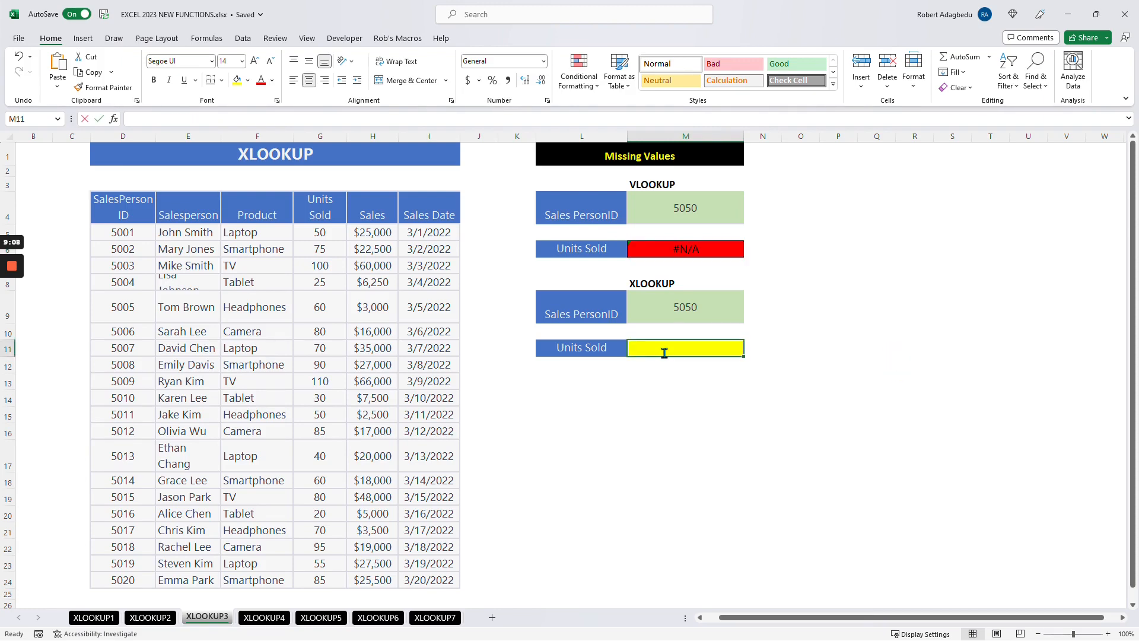
{"action": "type", "text": "=xloo"}
{"action": "key", "text": "Tab"}
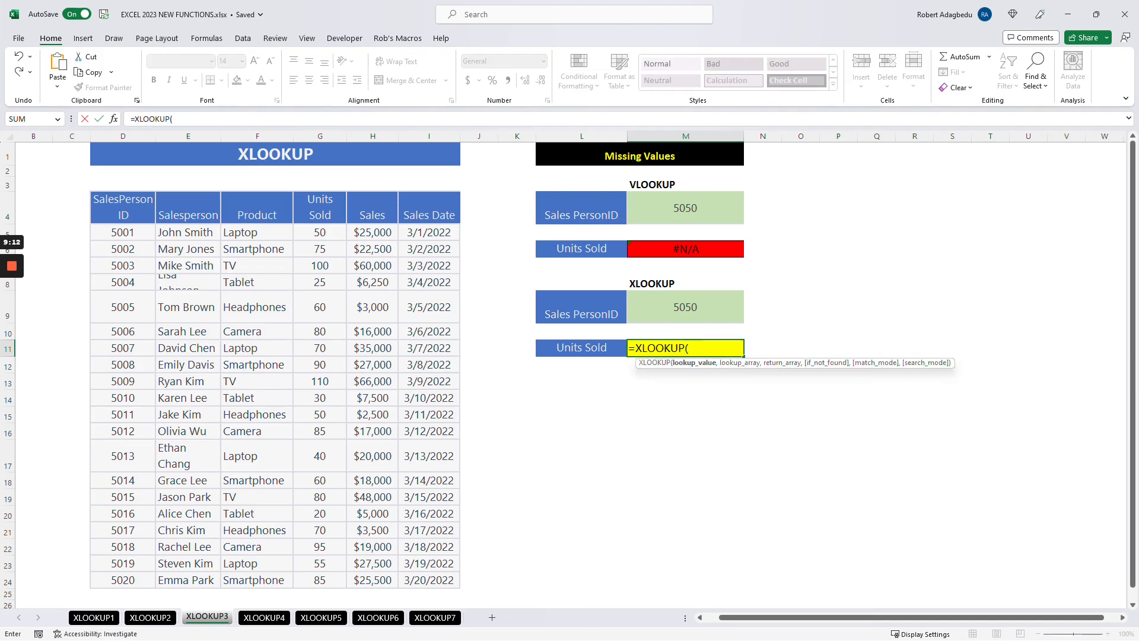
{"action": "key", "text": "Up"}
{"action": "key", "text": "Up"}
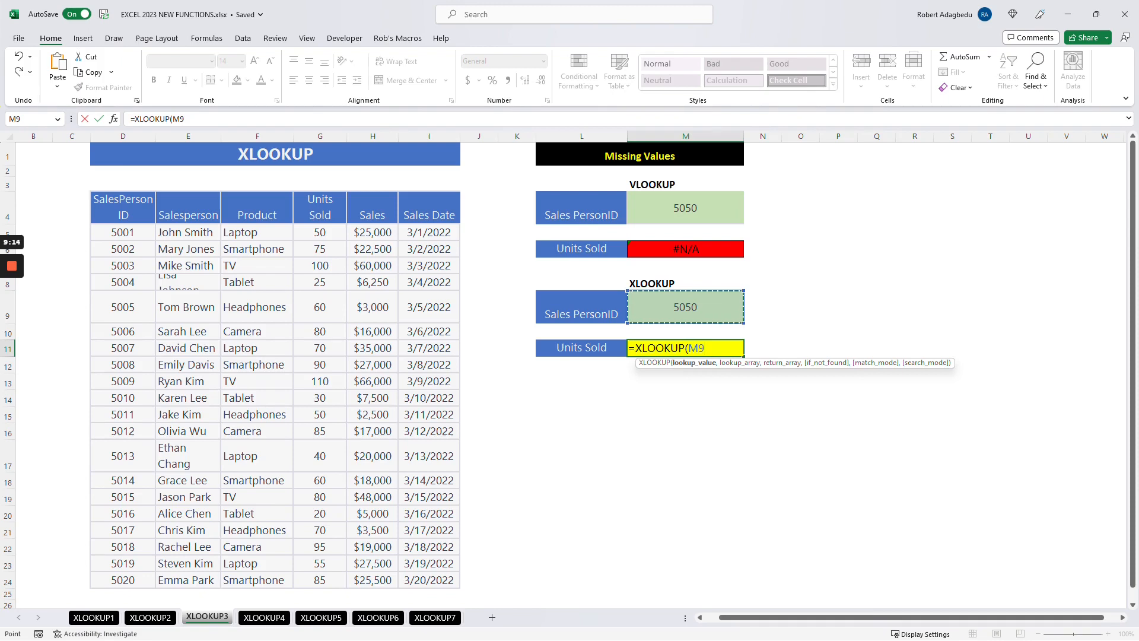
{"action": "type", "text": ","}
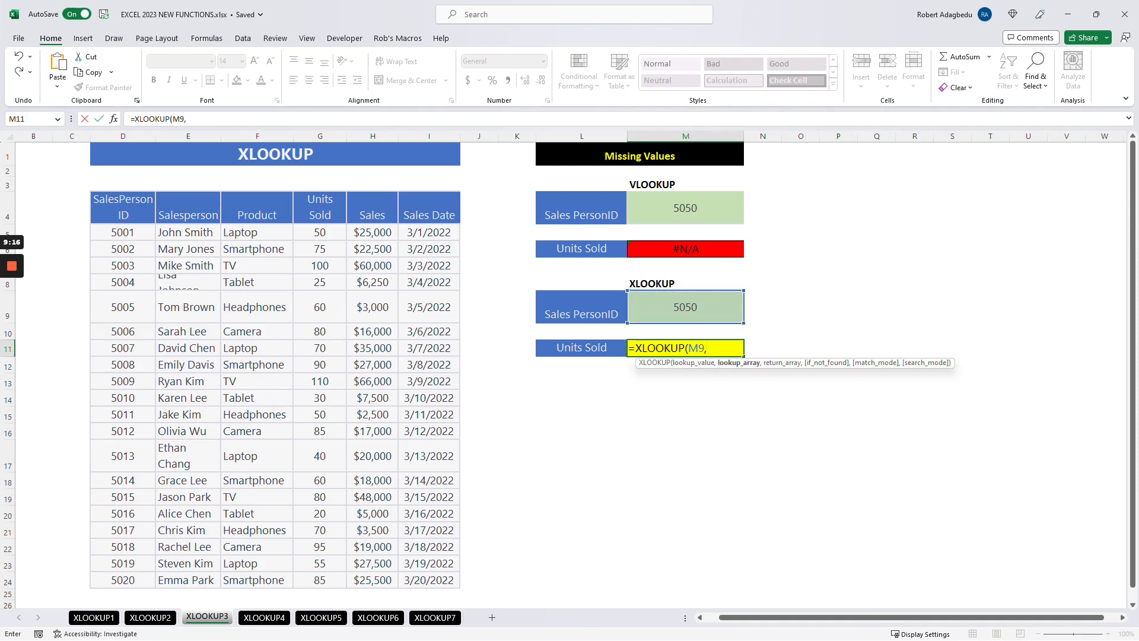
{"action": "left_click", "coordinate": [123, 232]}
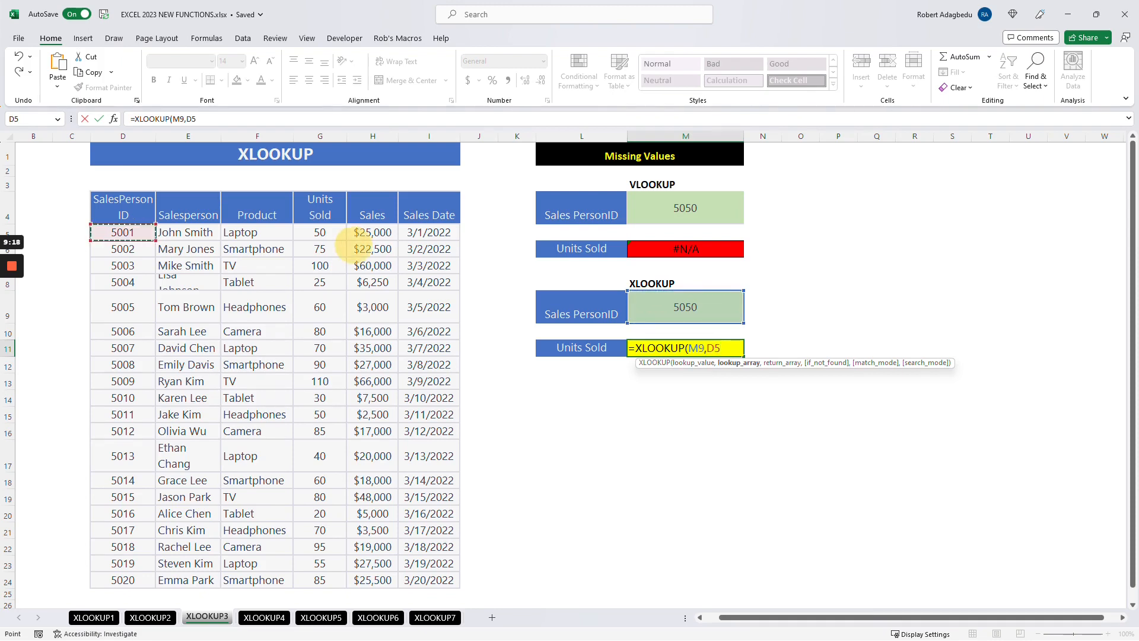
{"action": "key", "text": "ctrl+shift+Down"}
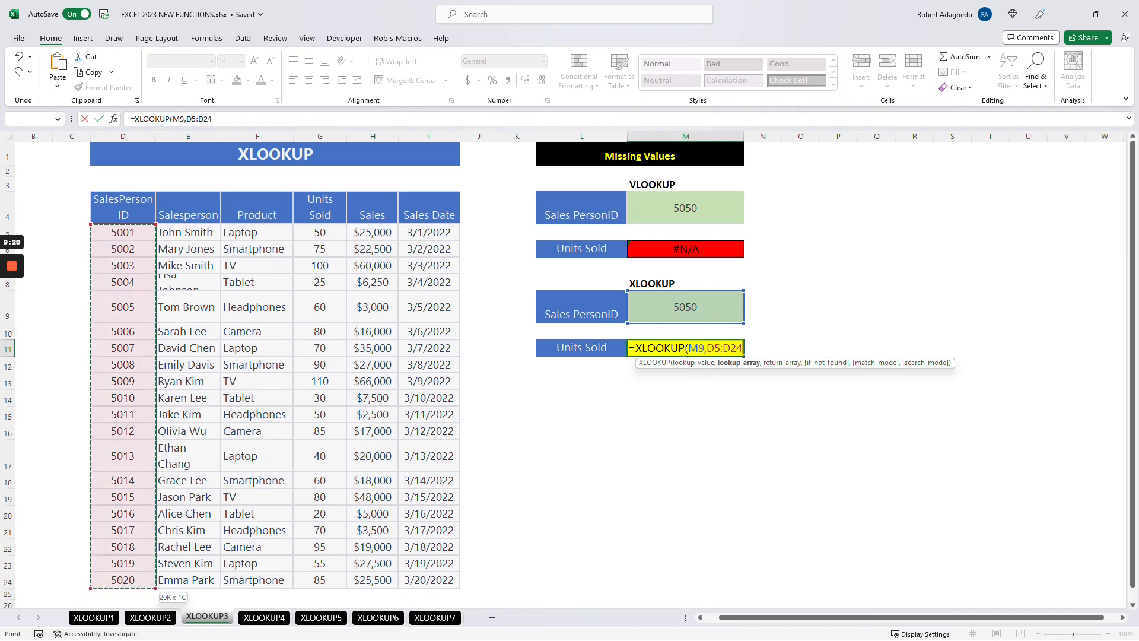
{"action": "type", "text": ","}
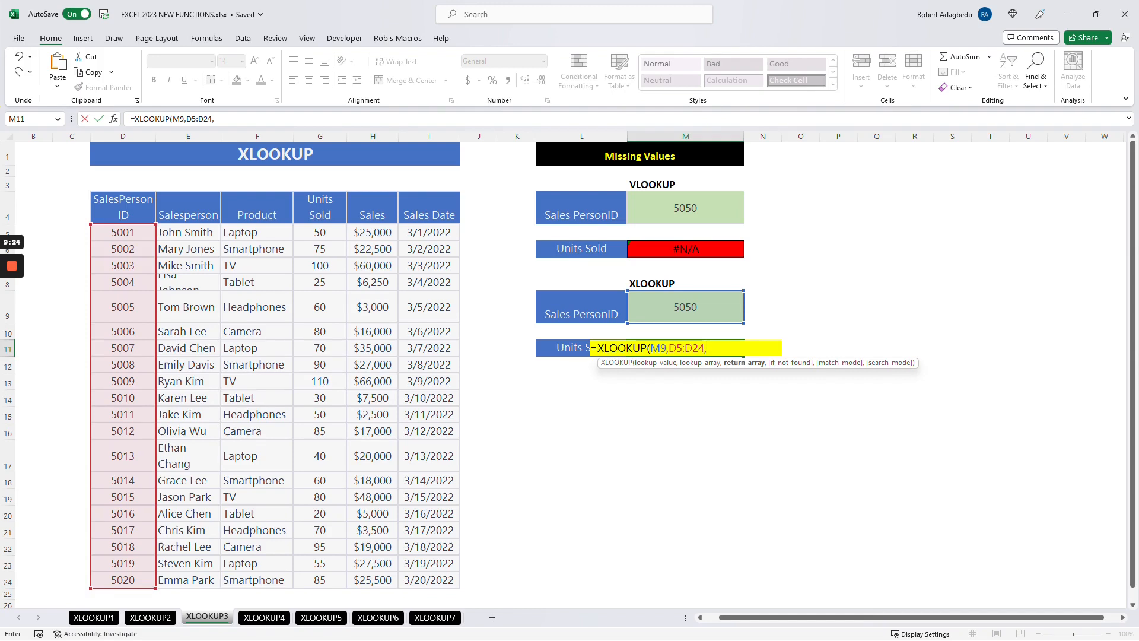
Step: Complete the M11 XLOOKUP with G5:G24 as the return array and "Not Found" as the if-not-found text
{"action": "left_click", "coordinate": [320, 232]}
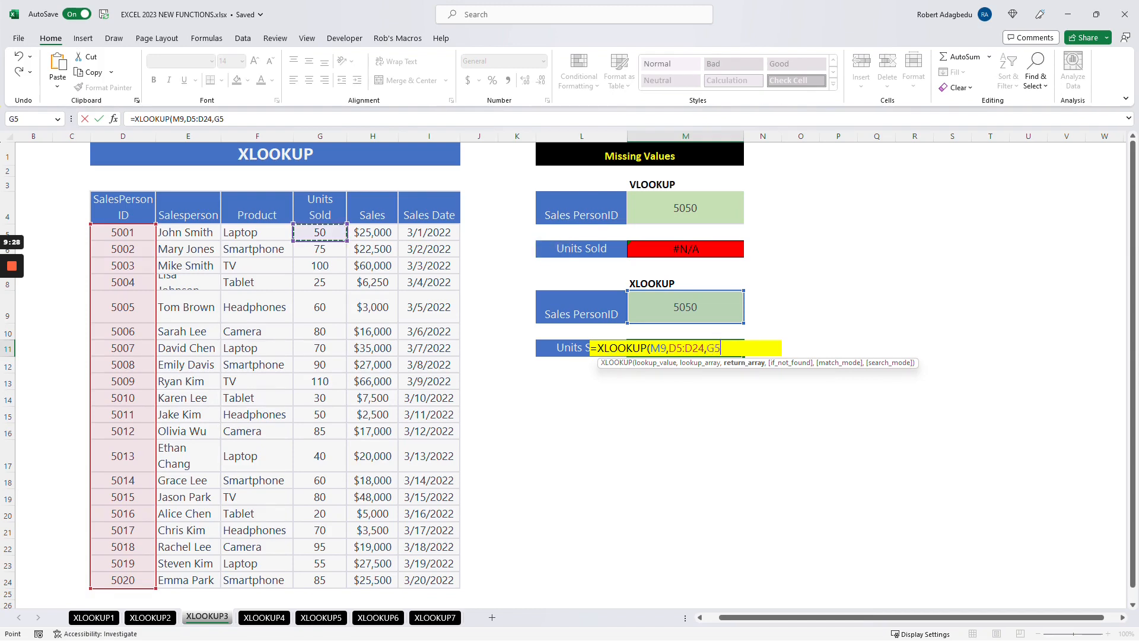
{"action": "key", "text": "ctrl+shift+Down"}
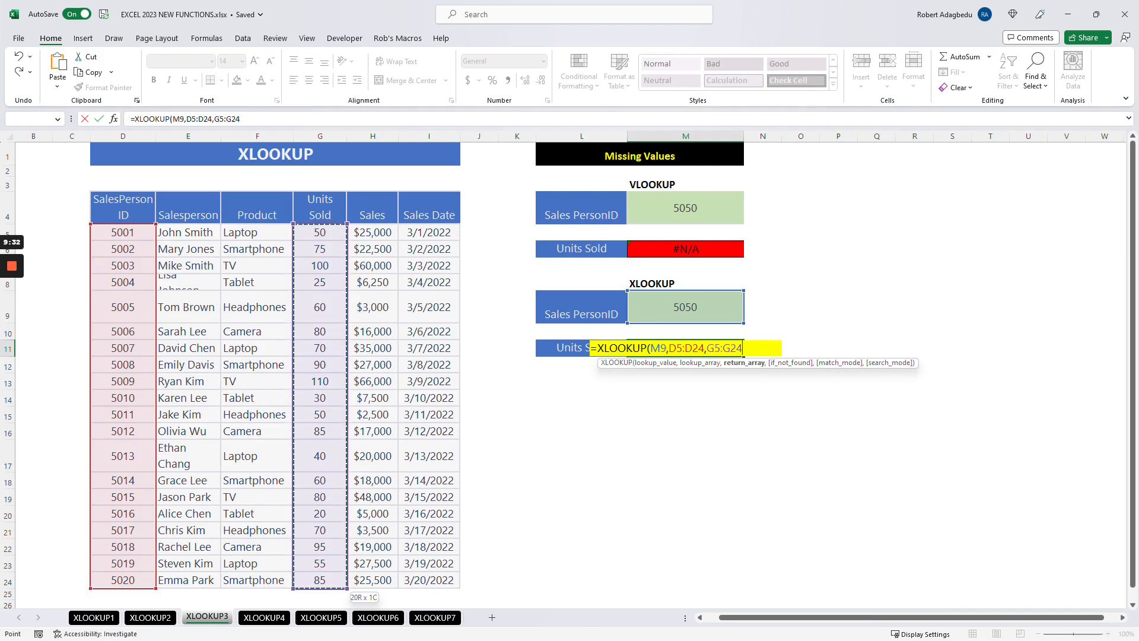
{"action": "type", "text": ","}
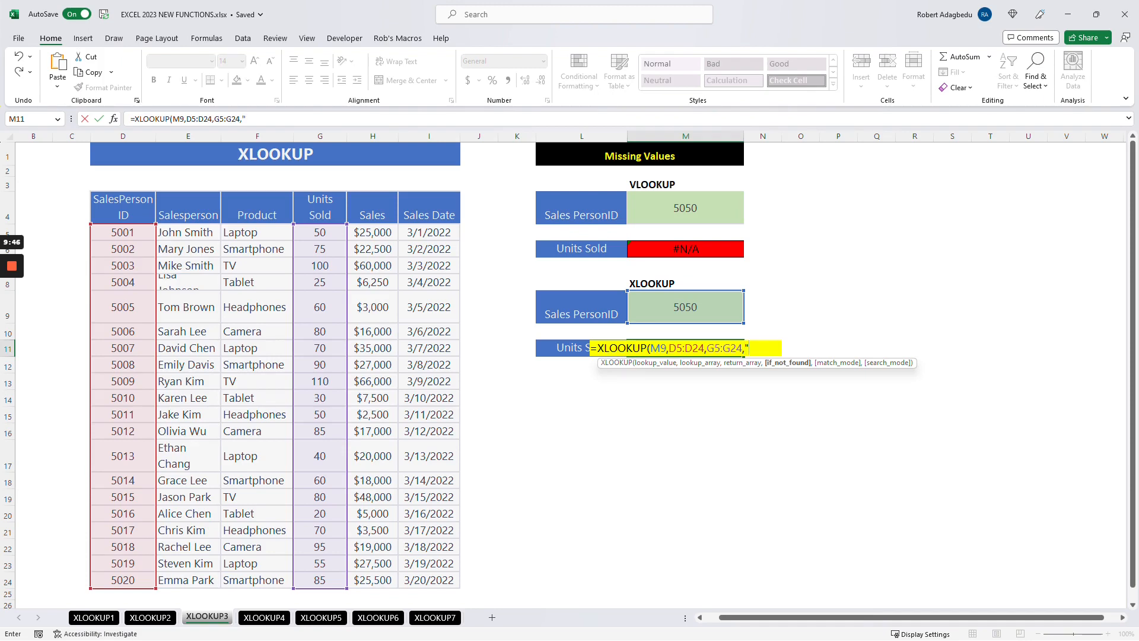
{"action": "type", "text": "Not Found"}
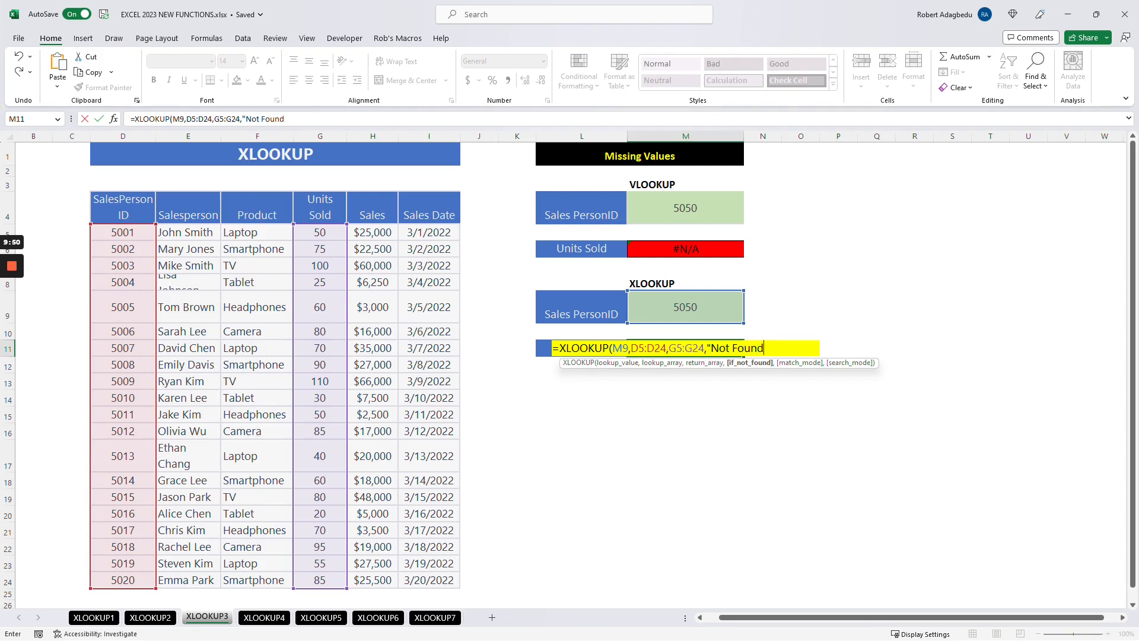
{"action": "type", "text": "\")"}
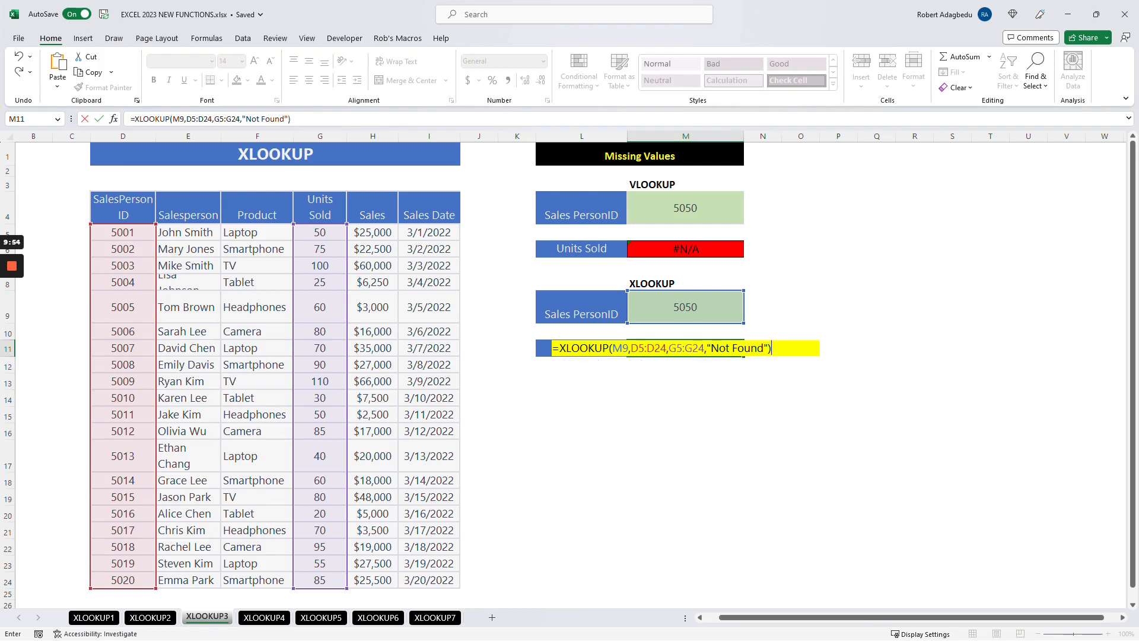
{"action": "key", "text": "Return"}
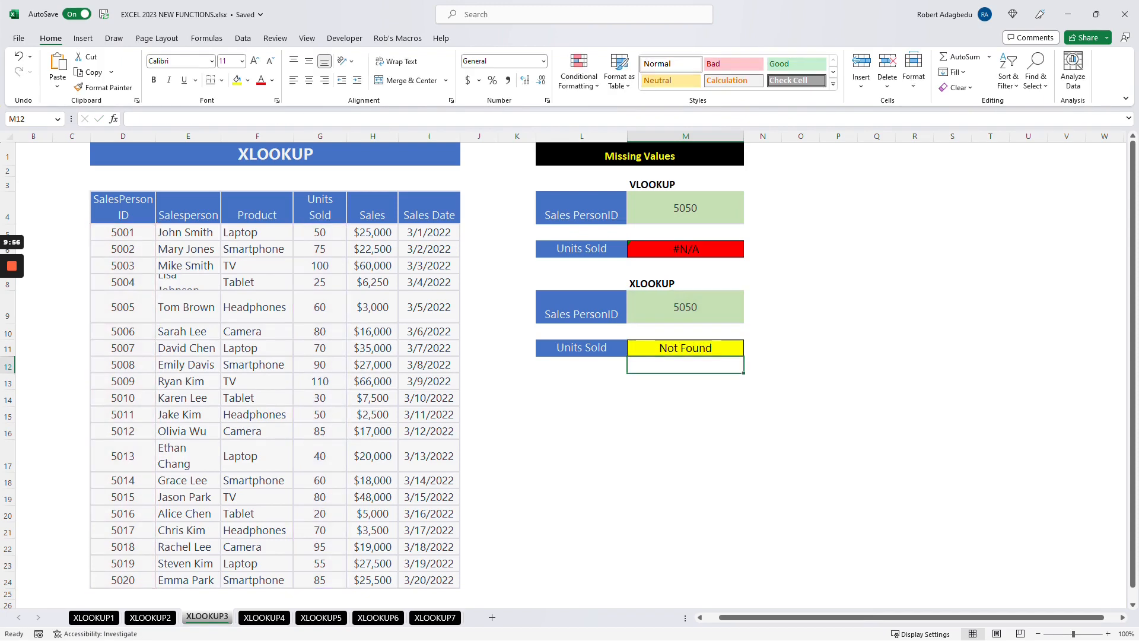
Step: Test the XLOOKUP by setting the Sales PersonID in M9 to 5007 and compare the result with the table's units sold
{"action": "left_click", "coordinate": [686, 306]}
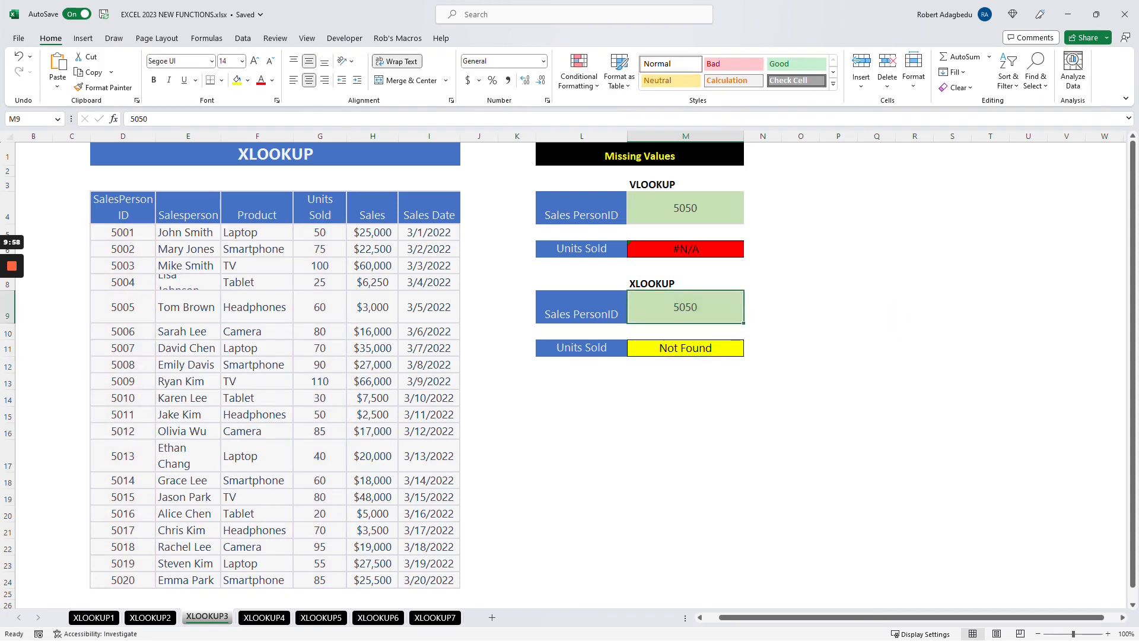
{"action": "type", "text": "5007"}
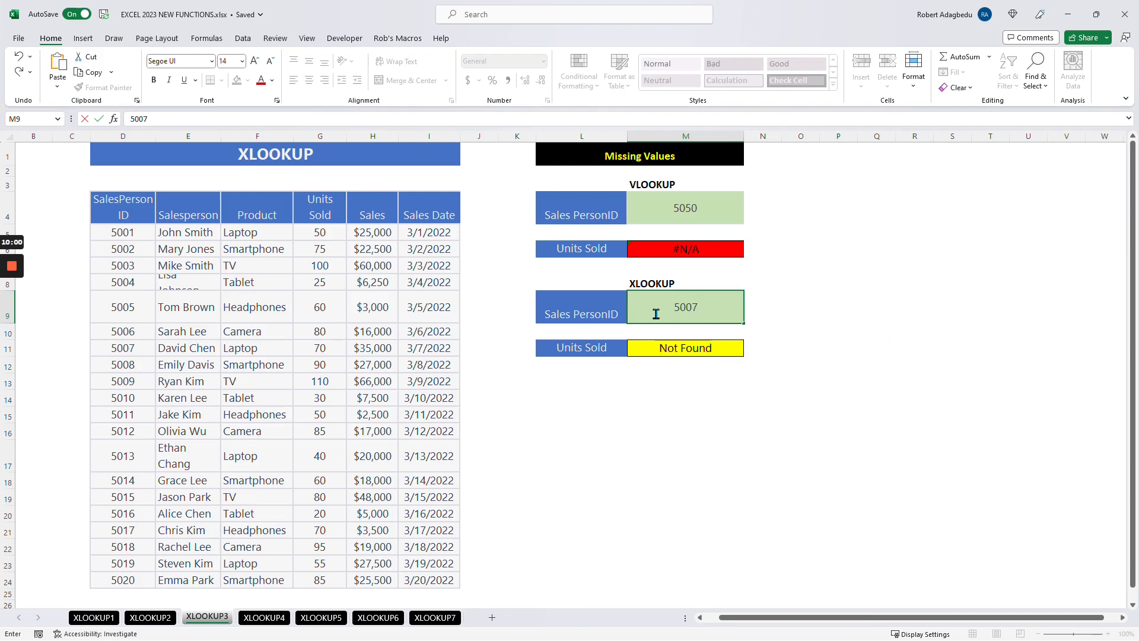
{"action": "key", "text": "Return"}
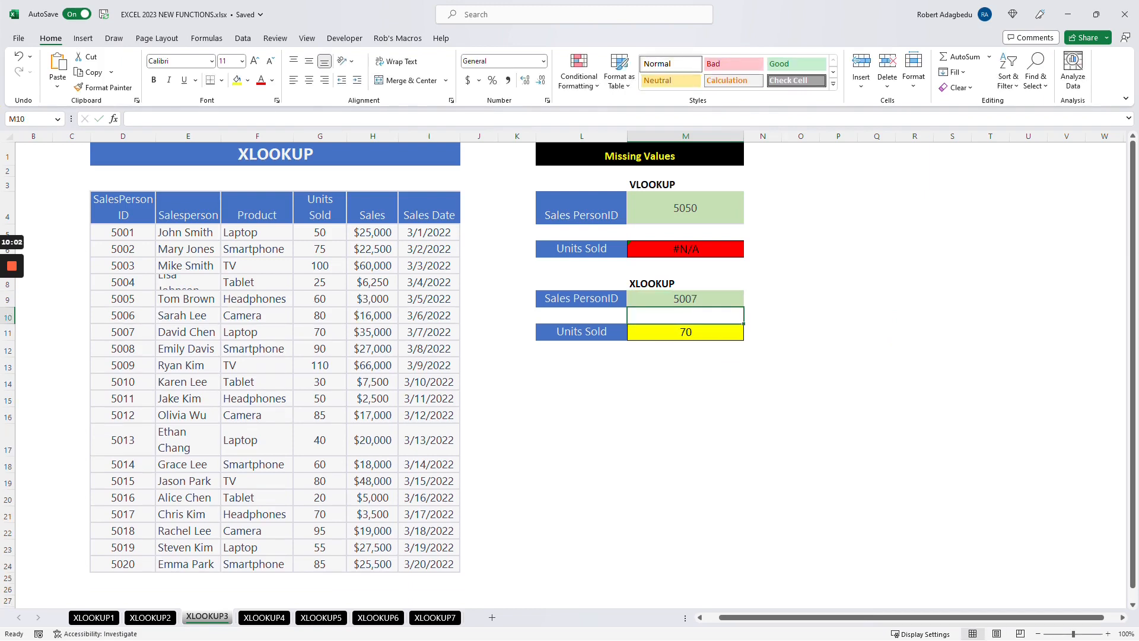
{"action": "left_click", "coordinate": [122, 332]}
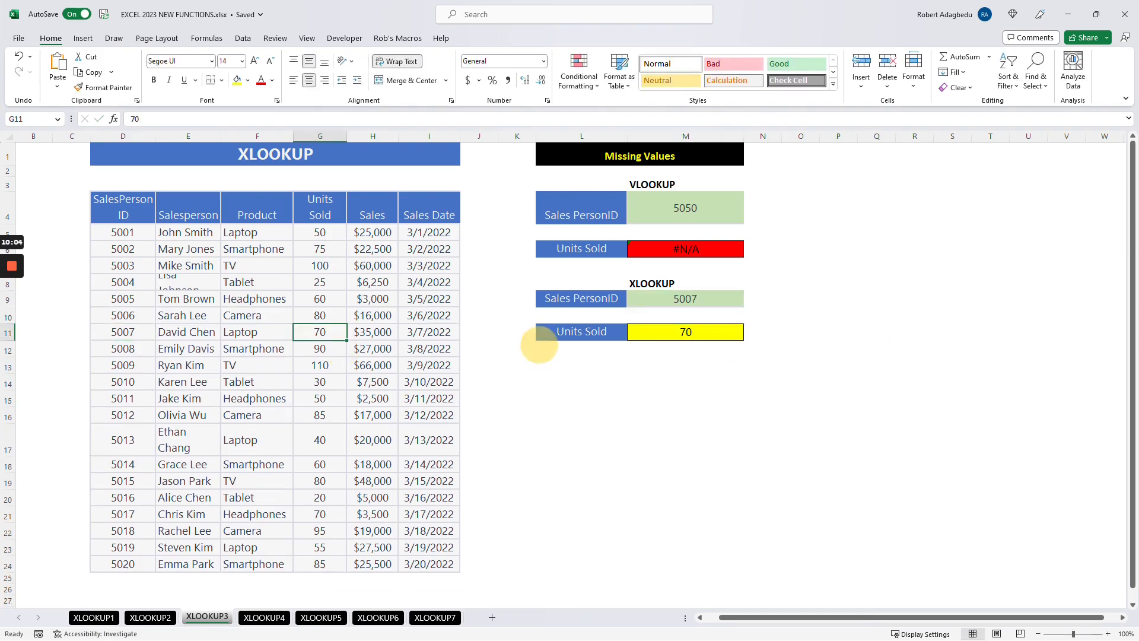
Step: Set the Sales PersonID in M9 to 5060, an ID missing from the table, and select the XLOOKUP formula cell M11
{"action": "left_click", "coordinate": [685, 298]}
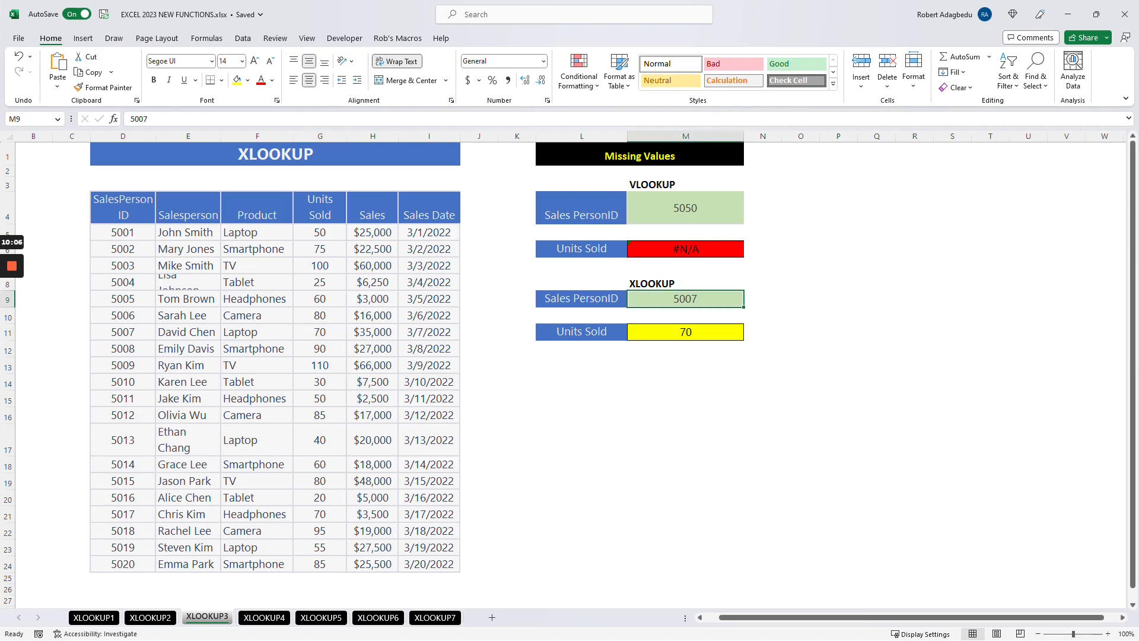
{"action": "type", "text": "5060"}
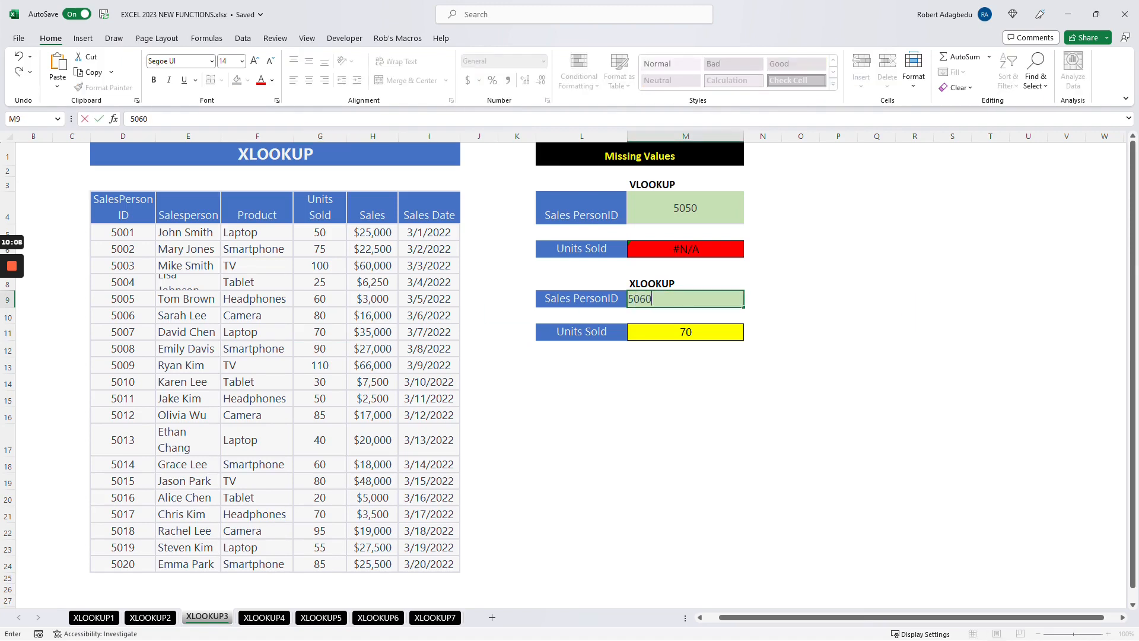
{"action": "key", "text": "Return"}
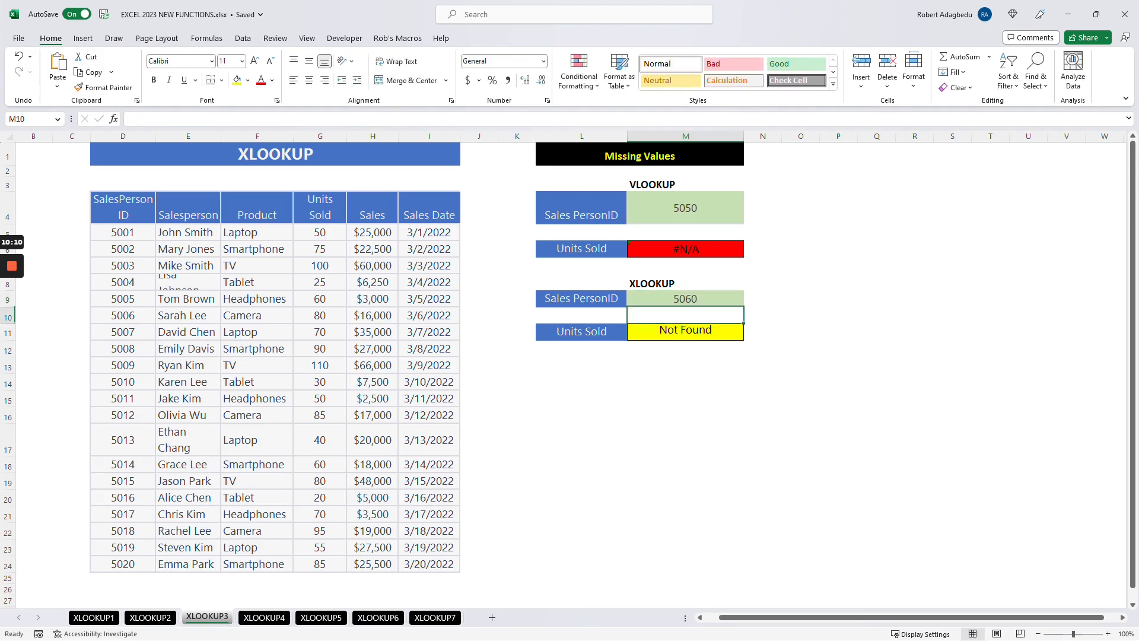
{"action": "key", "text": "Down"}
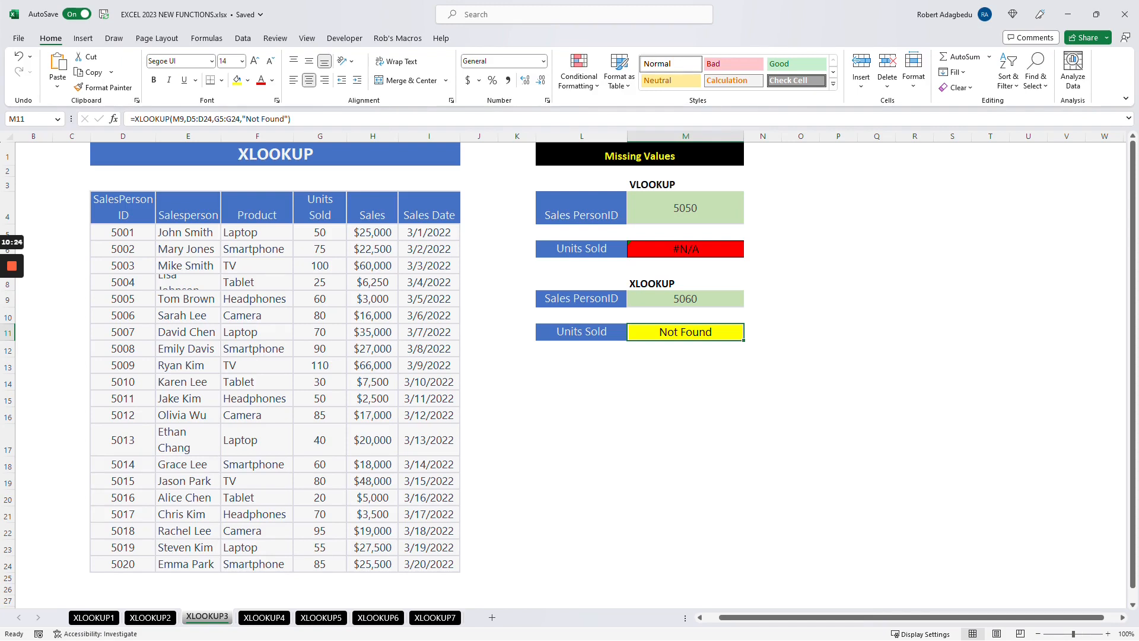
Step: Switch to the XLOOKUP4 sheet with the Tabular Data exercise
{"action": "left_click", "coordinate": [581, 514]}
{"action": "left_click", "coordinate": [265, 617]}
{"action": "left_click", "coordinate": [604, 463]}
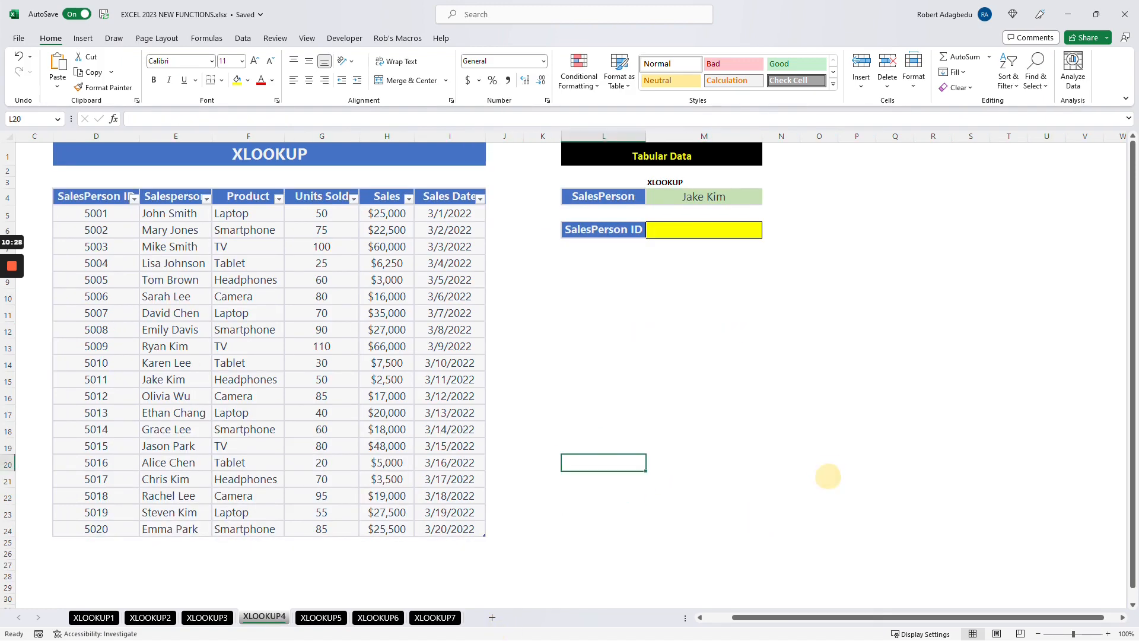
{"action": "left_click", "coordinate": [603, 296]}
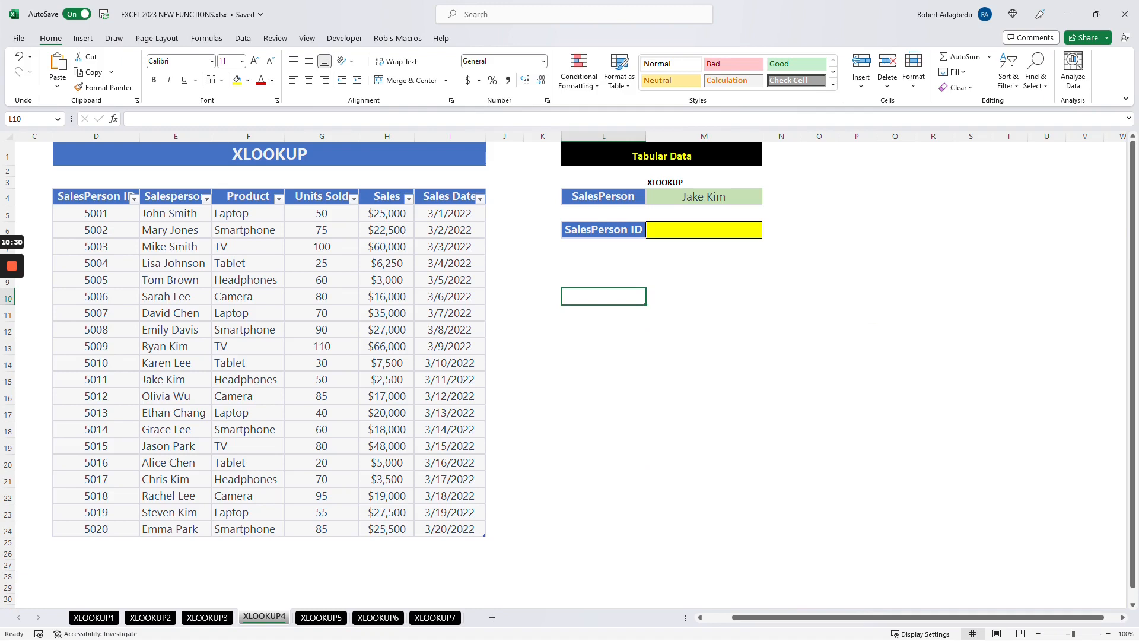
{"action": "left_click", "coordinate": [703, 182]}
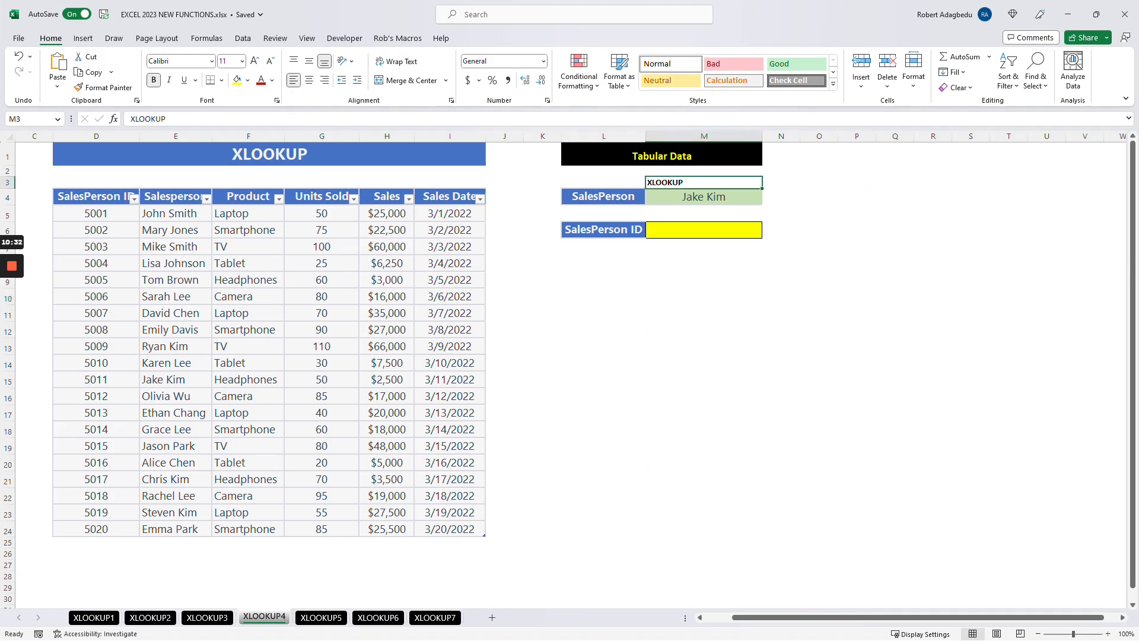
{"action": "scroll", "coordinate": [511, 385], "scroll_direction": "up", "scroll_amount": 1}
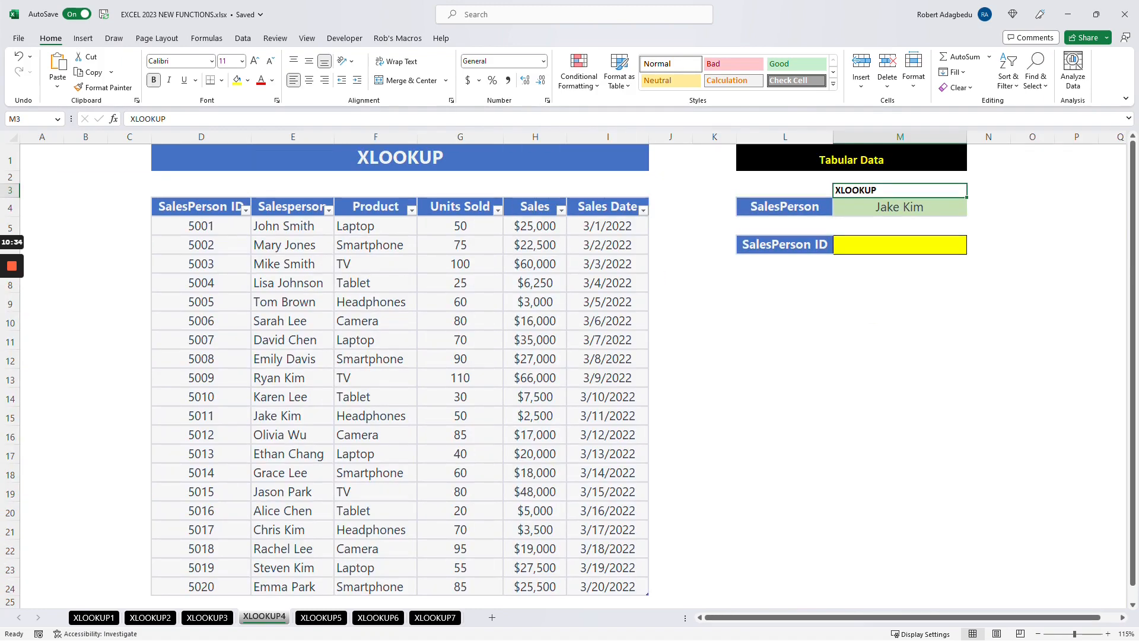
{"action": "left_click", "coordinate": [785, 396]}
{"action": "left_click", "coordinate": [784, 339]}
Step: Select a cell inside the sales table and show its table design settings to check the table's name
{"action": "left_click", "coordinate": [375, 264]}
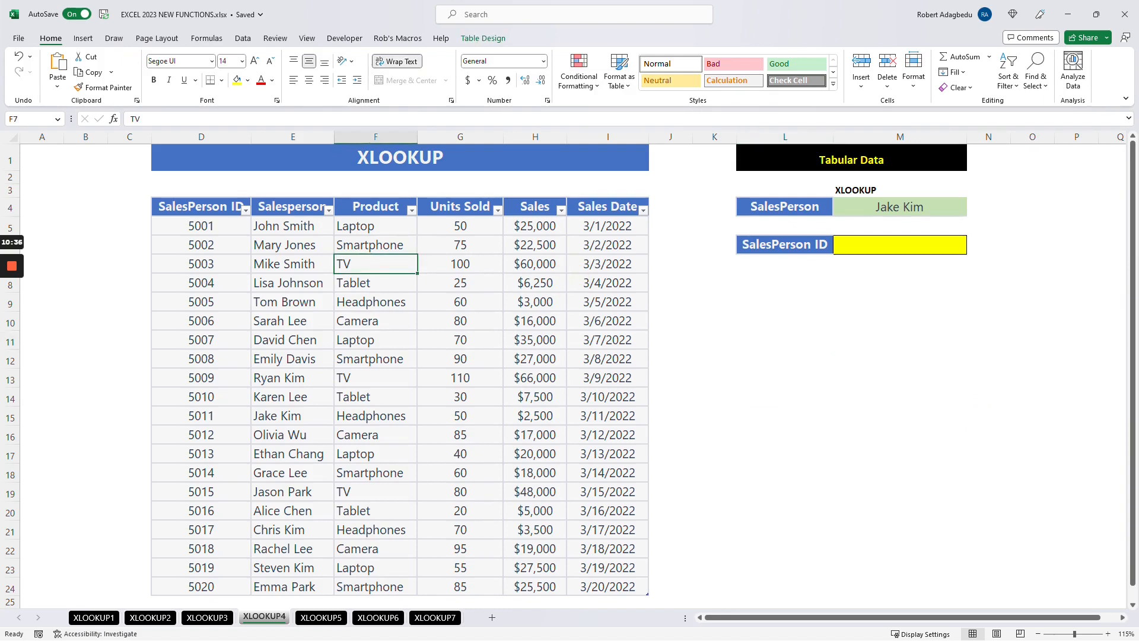
{"action": "left_click", "coordinate": [292, 263]}
{"action": "left_click", "coordinate": [292, 340]}
{"action": "left_click", "coordinate": [375, 359]}
{"action": "left_click", "coordinate": [375, 321]}
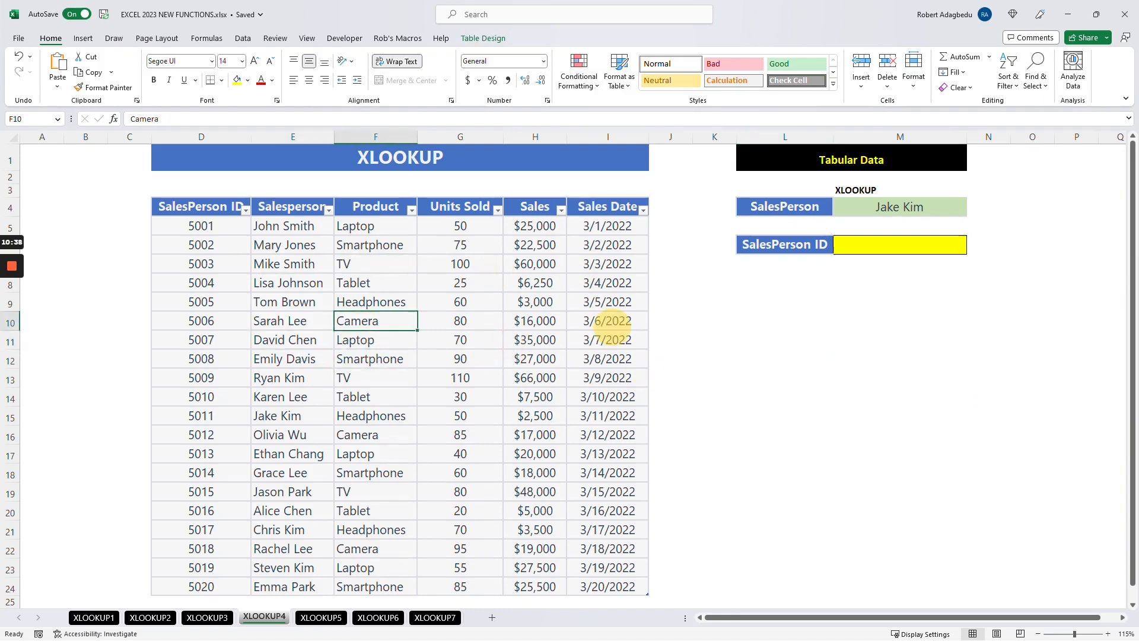
{"action": "left_click", "coordinate": [487, 39]}
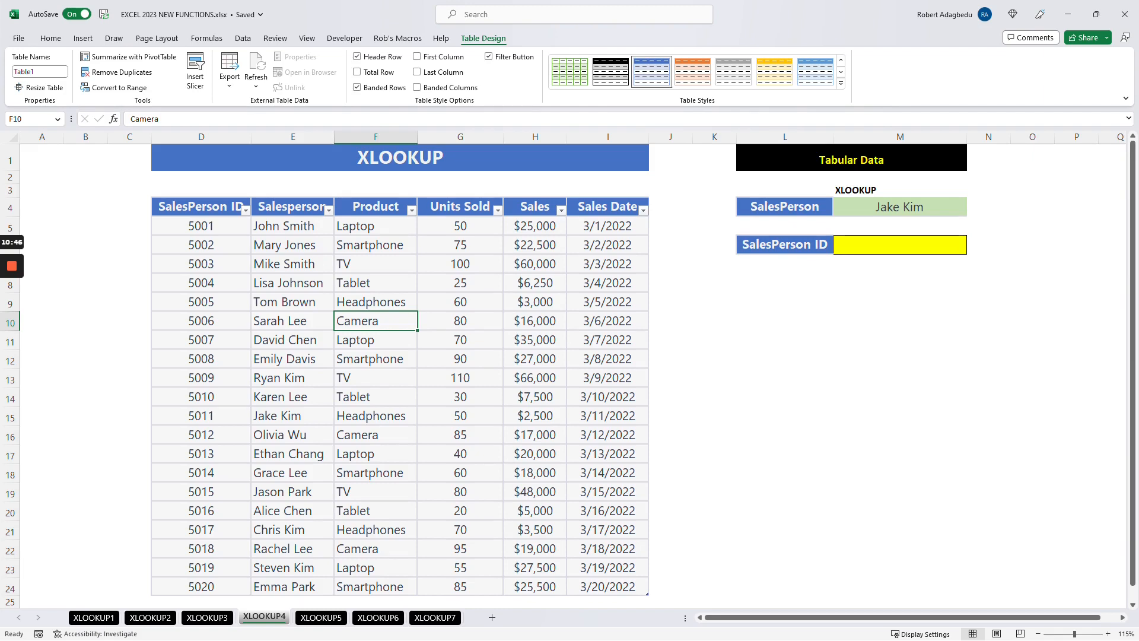
{"action": "key", "text": "Up"}
{"action": "key", "text": "Up"}
{"action": "key", "text": "Down"}
{"action": "key", "text": "Down"}
{"action": "key", "text": "Down"}
{"action": "key", "text": "Up"}
{"action": "key", "text": "Up"}
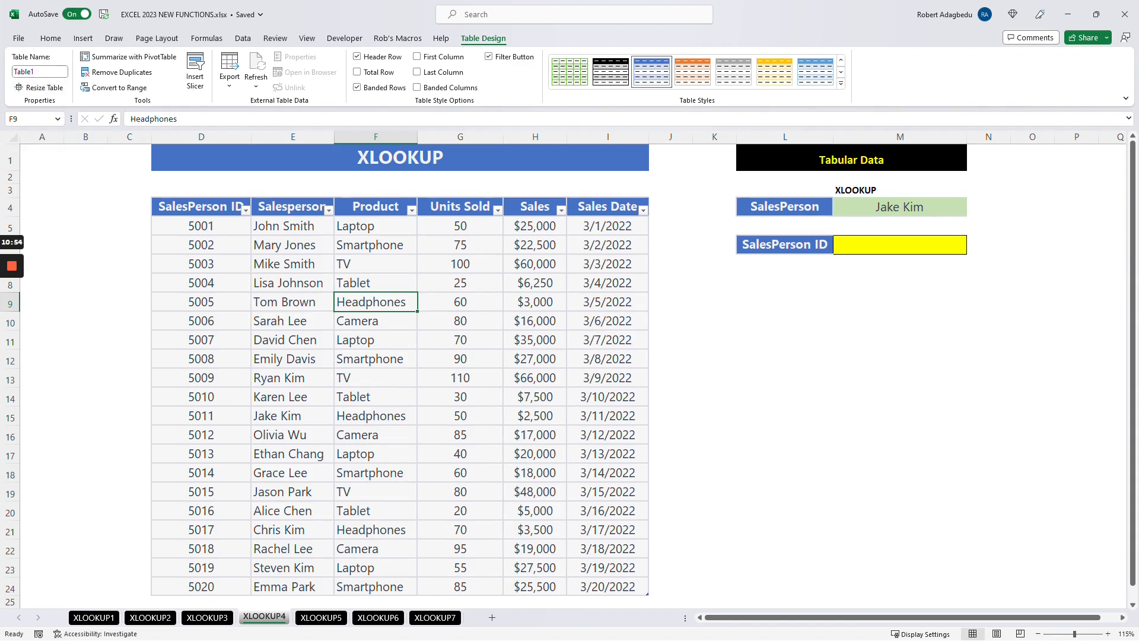
{"action": "key", "text": "Right"}
{"action": "key", "text": "Down"}
{"action": "key", "text": "Down"}
{"action": "key", "text": "Down"}
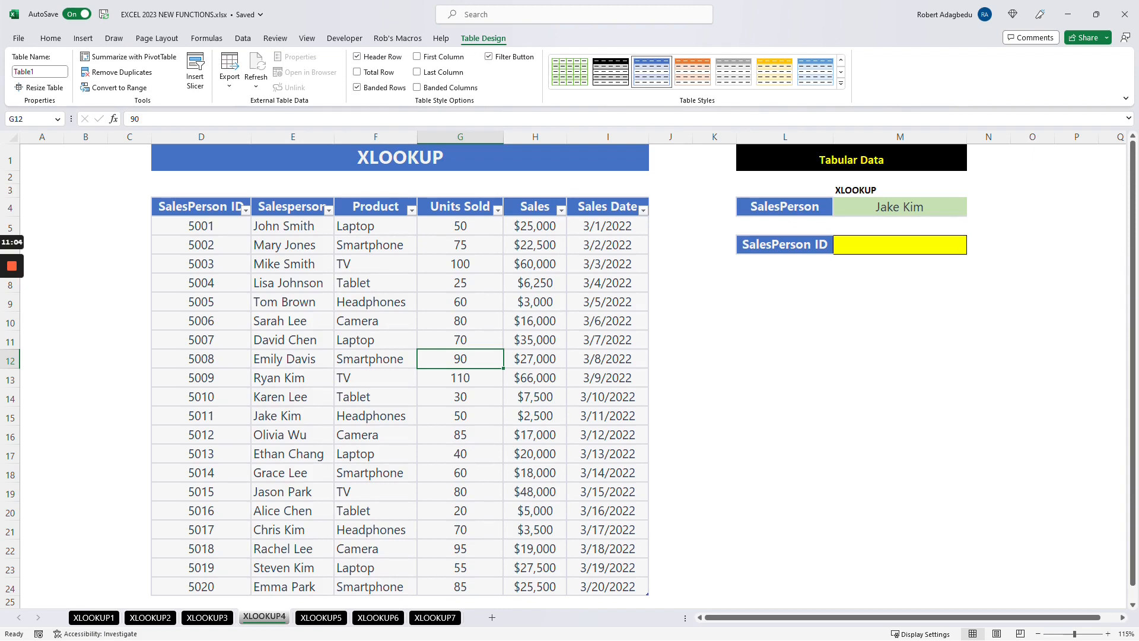
Step: Enter an XLOOKUP in M6 that looks up M4 in Table1[Salesperson] and returns the match from Table1[SalesPerson ID]
{"action": "left_click", "coordinate": [899, 245]}
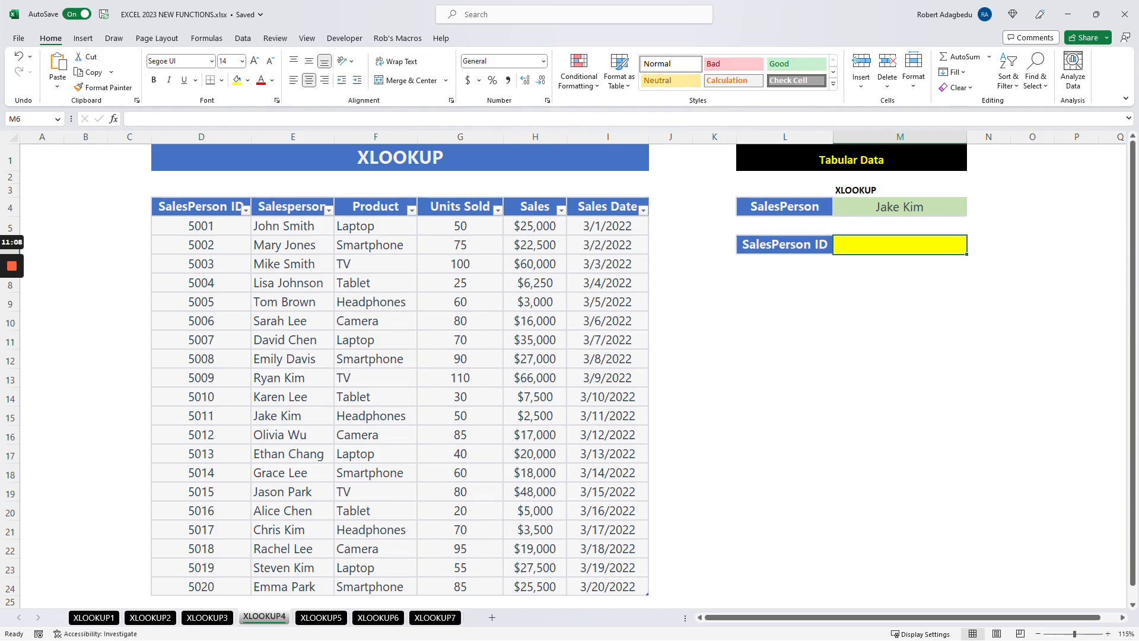
{"action": "type", "text": "=xlook"}
{"action": "key", "text": "Tab"}
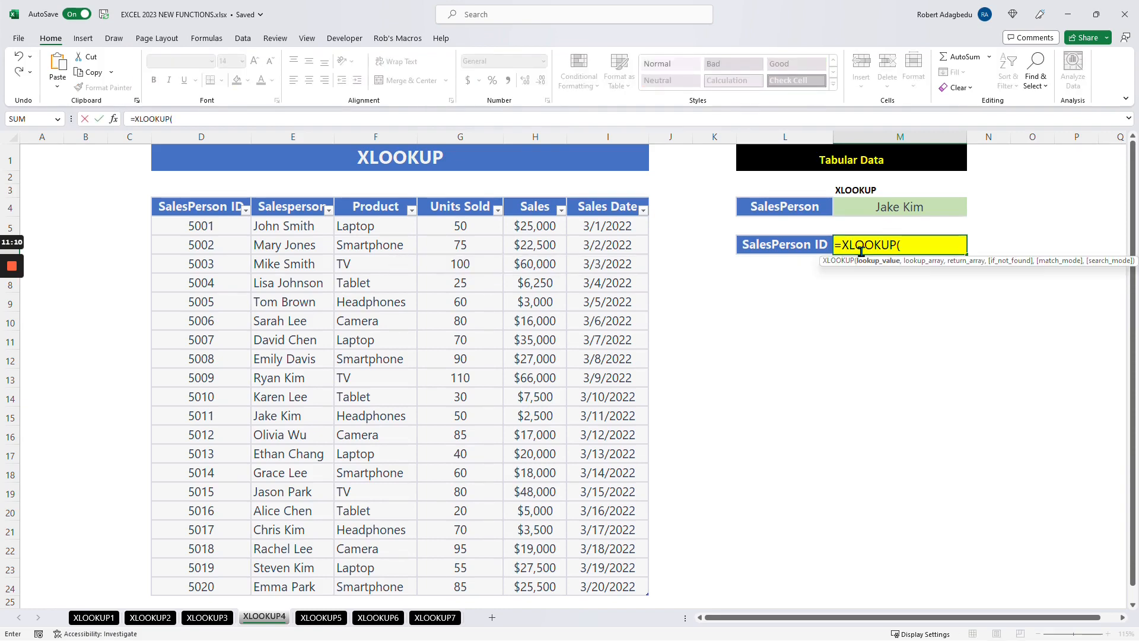
{"action": "key", "text": "Up"}
{"action": "key", "text": "Up"}
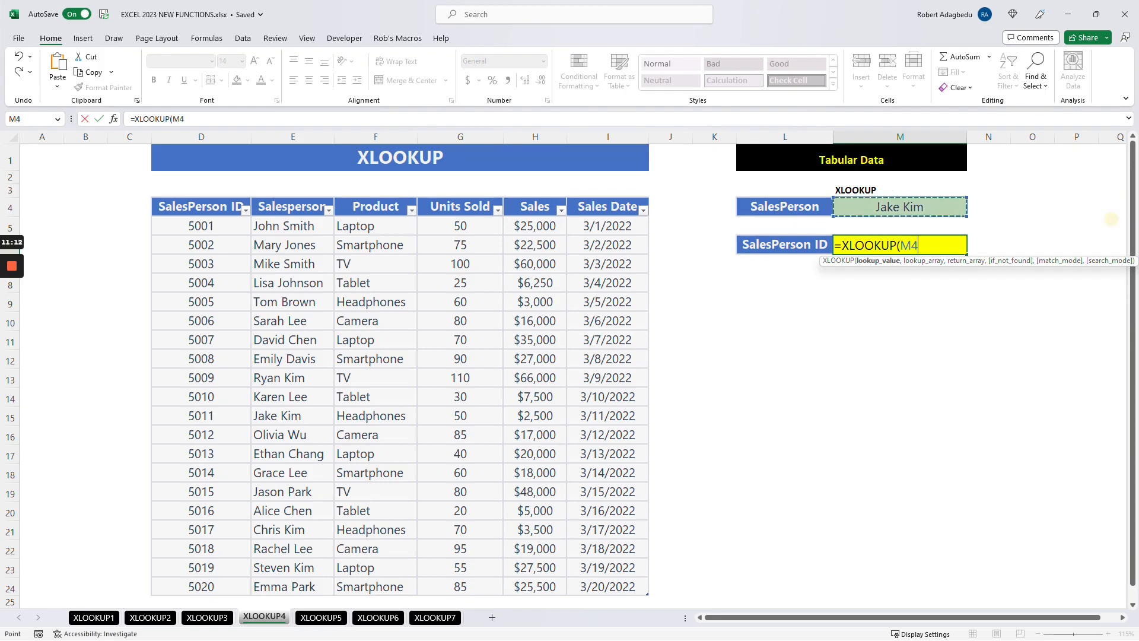
{"action": "type", "text": ","}
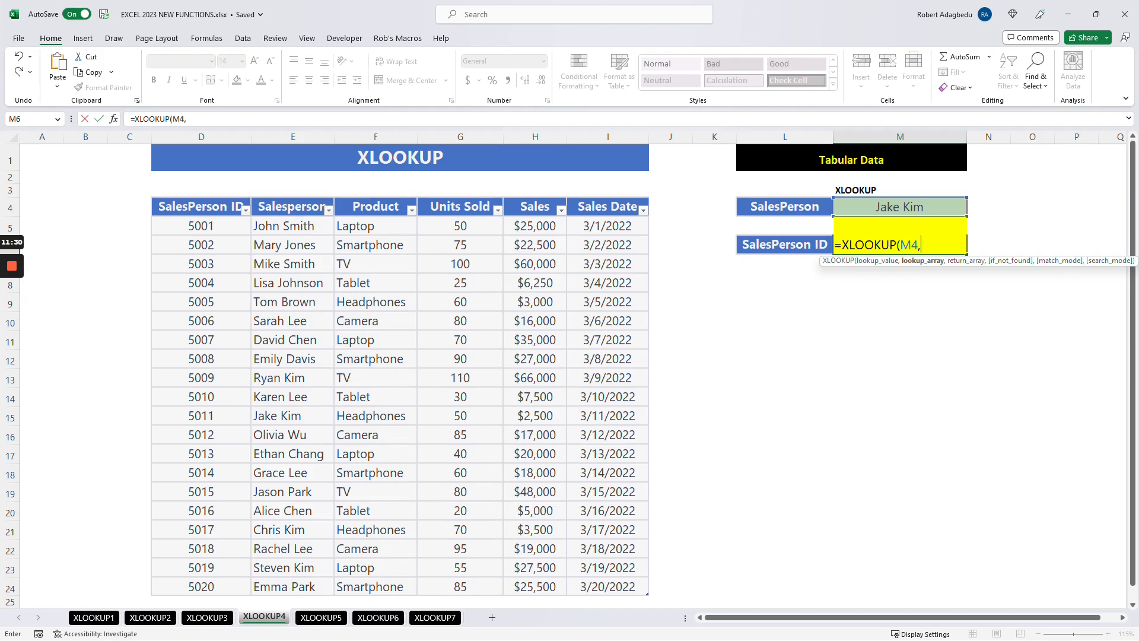
{"action": "left_click", "coordinate": [292, 200]}
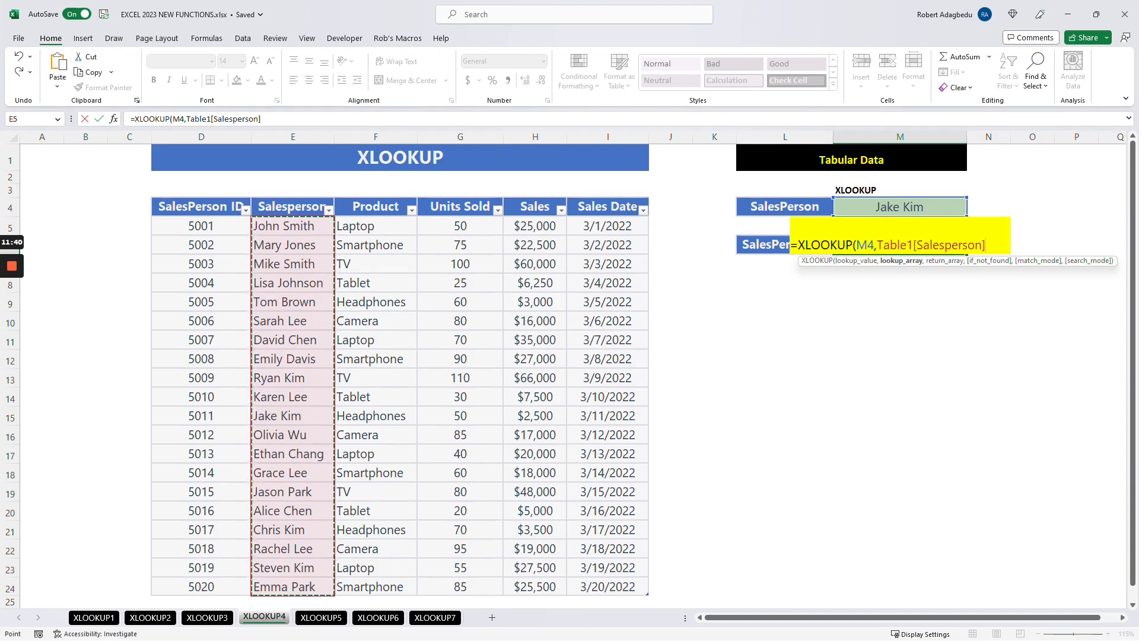
{"action": "type", "text": ","}
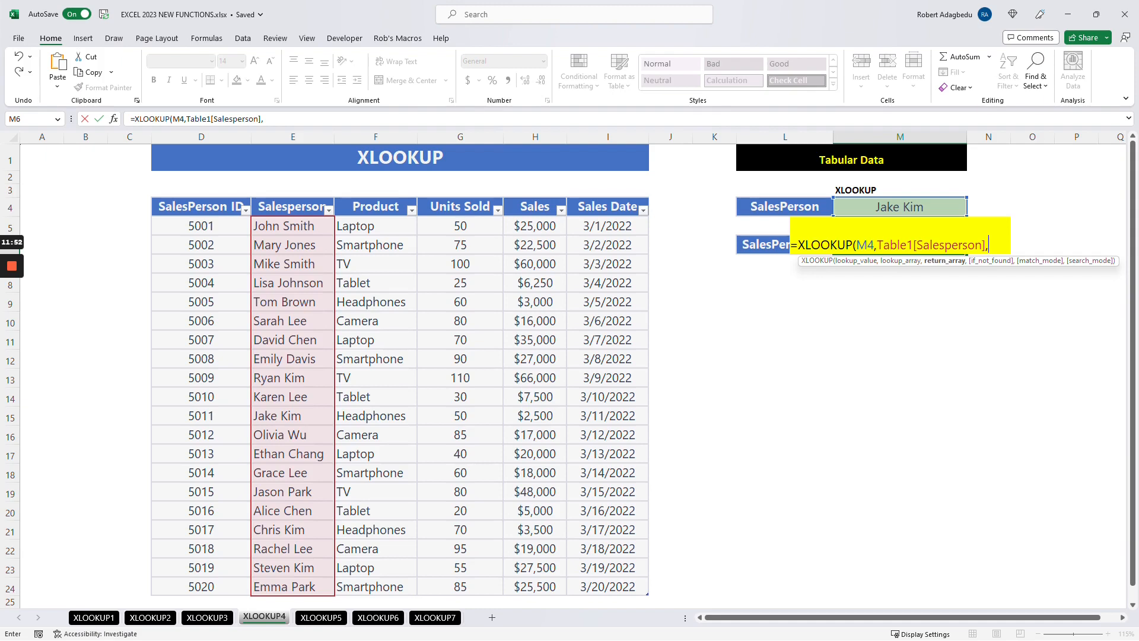
{"action": "left_click", "coordinate": [201, 200]}
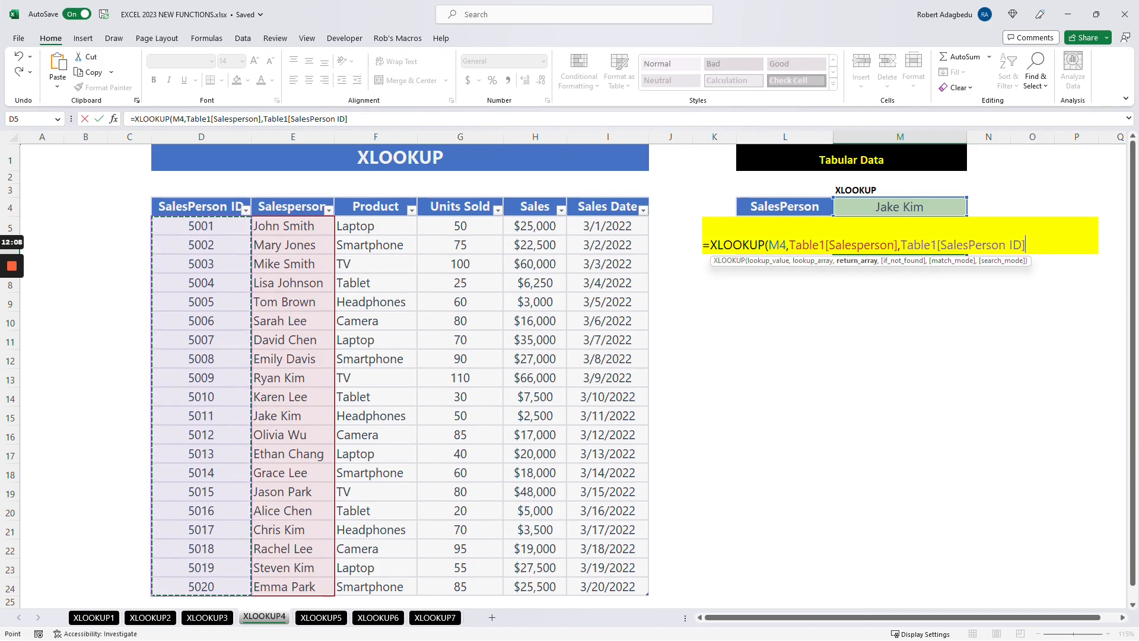
{"action": "type", "text": ")"}
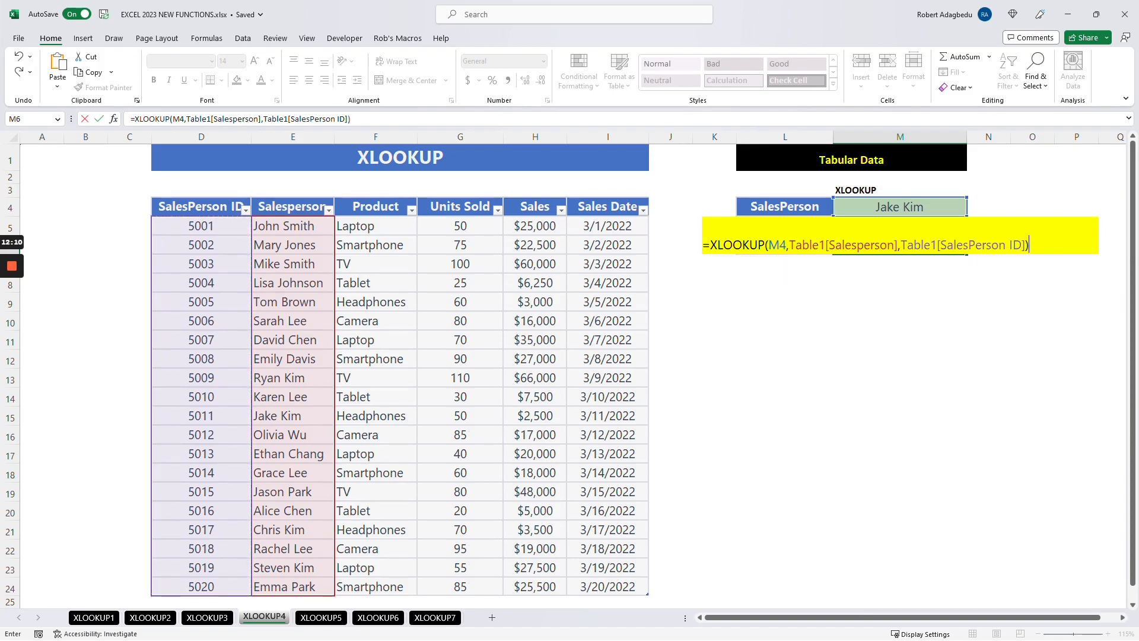
{"action": "key", "text": "Return"}
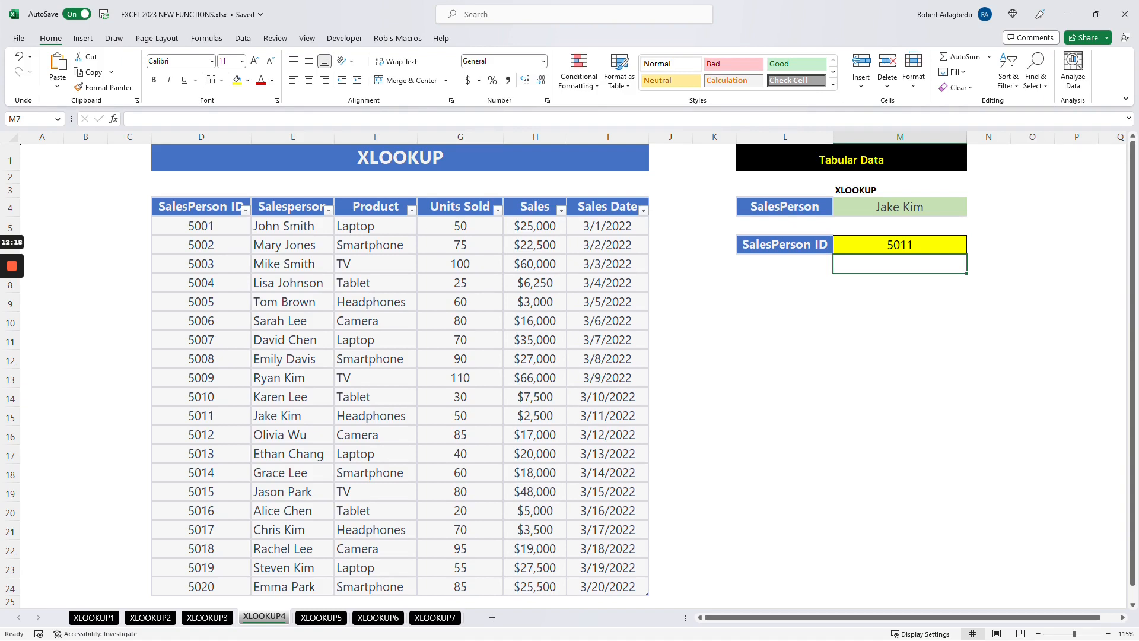
Step: Check the XLOOKUP result against the table, choosing the salesperson from row 16 in M4 as a second test
{"action": "left_click", "coordinate": [201, 415]}
{"action": "left_click", "coordinate": [292, 415]}
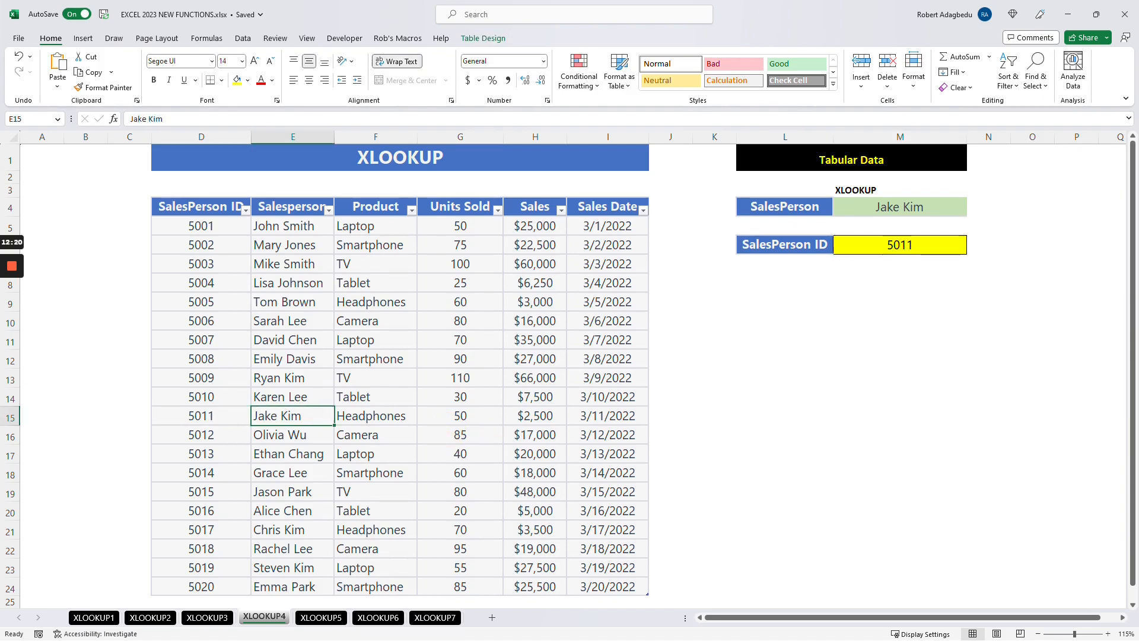
{"action": "left_click", "coordinate": [900, 206]}
{"action": "left_click", "coordinate": [972, 210]}
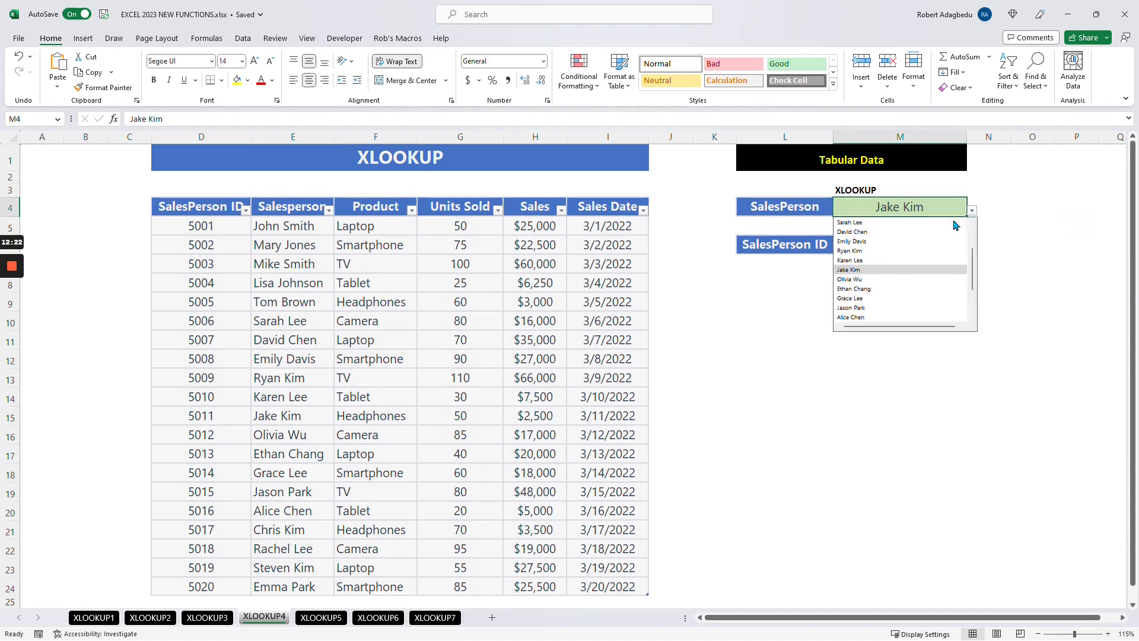
{"action": "left_click", "coordinate": [850, 278]}
{"action": "left_click", "coordinate": [899, 320]}
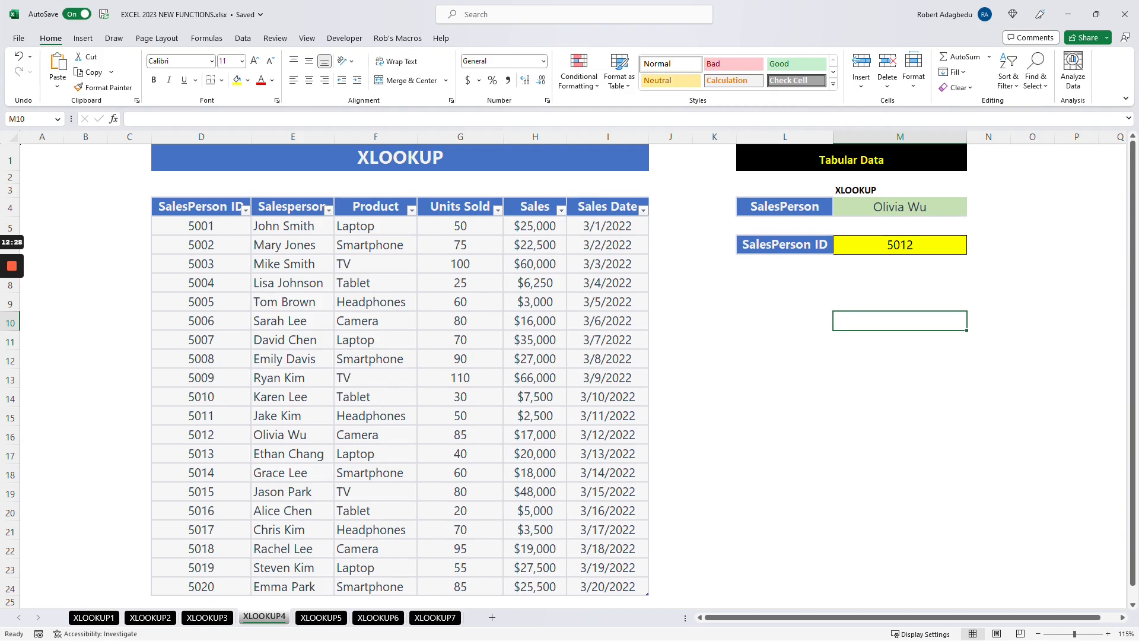
{"action": "left_click", "coordinate": [293, 434]}
{"action": "left_click", "coordinate": [201, 434]}
{"action": "left_click", "coordinate": [784, 453]}
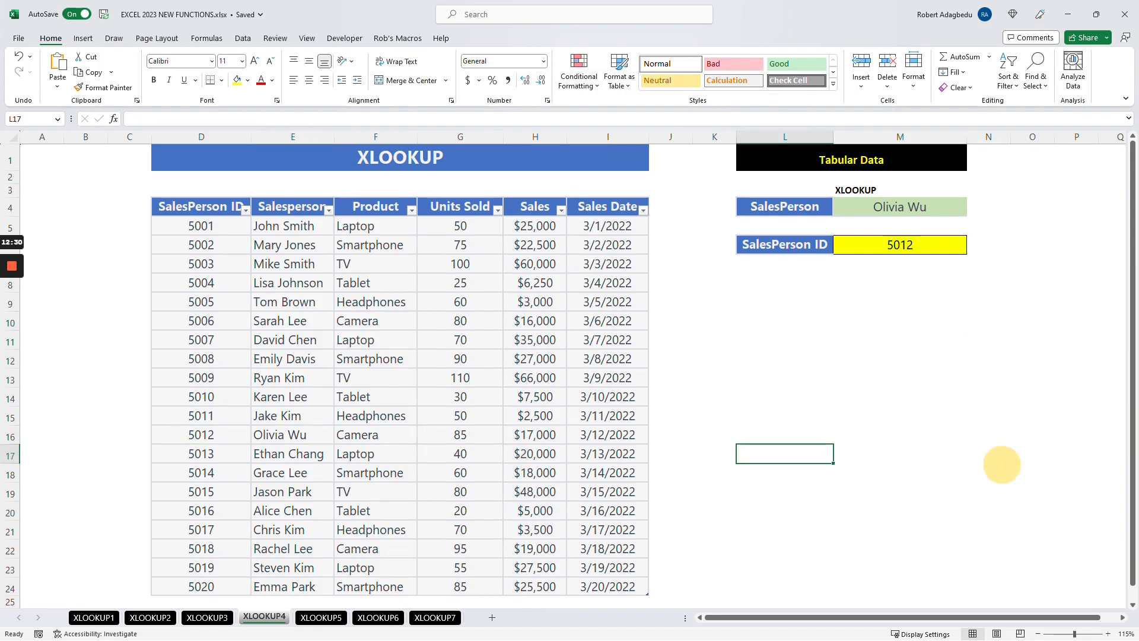
{"action": "left_click", "coordinate": [715, 434]}
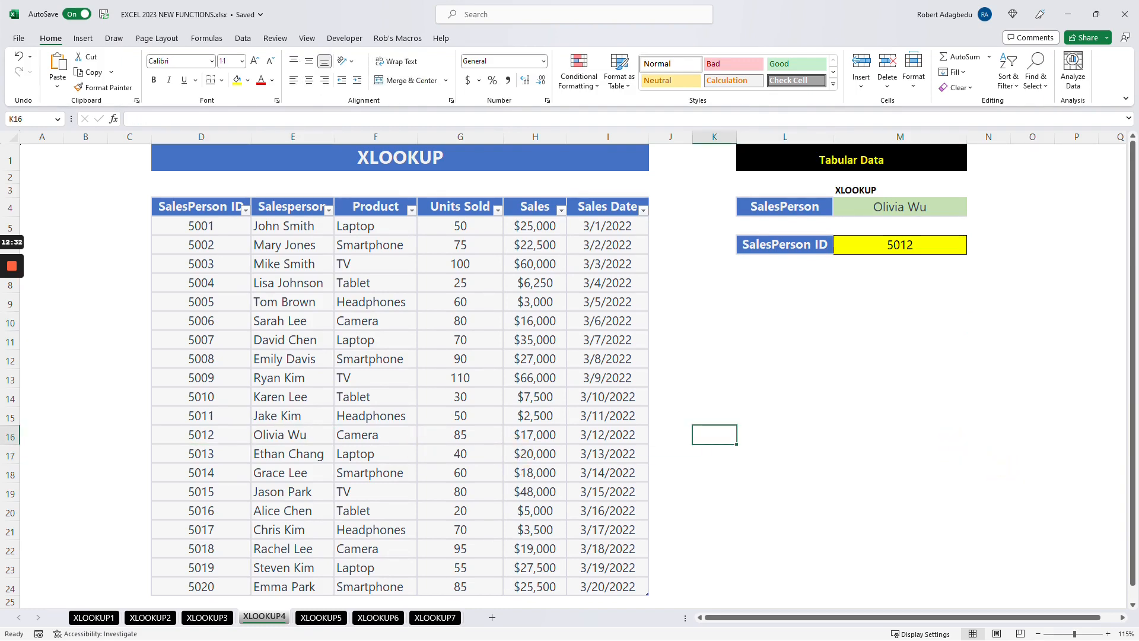
Step: Switch to the XLOOKUP5 sheet with the WildCard Searches exercise
{"action": "left_click", "coordinate": [325, 618]}
{"action": "left_click", "coordinate": [551, 466]}
{"action": "left_click_drag", "start_coordinate": [749, 617], "coordinate": [722, 617]}
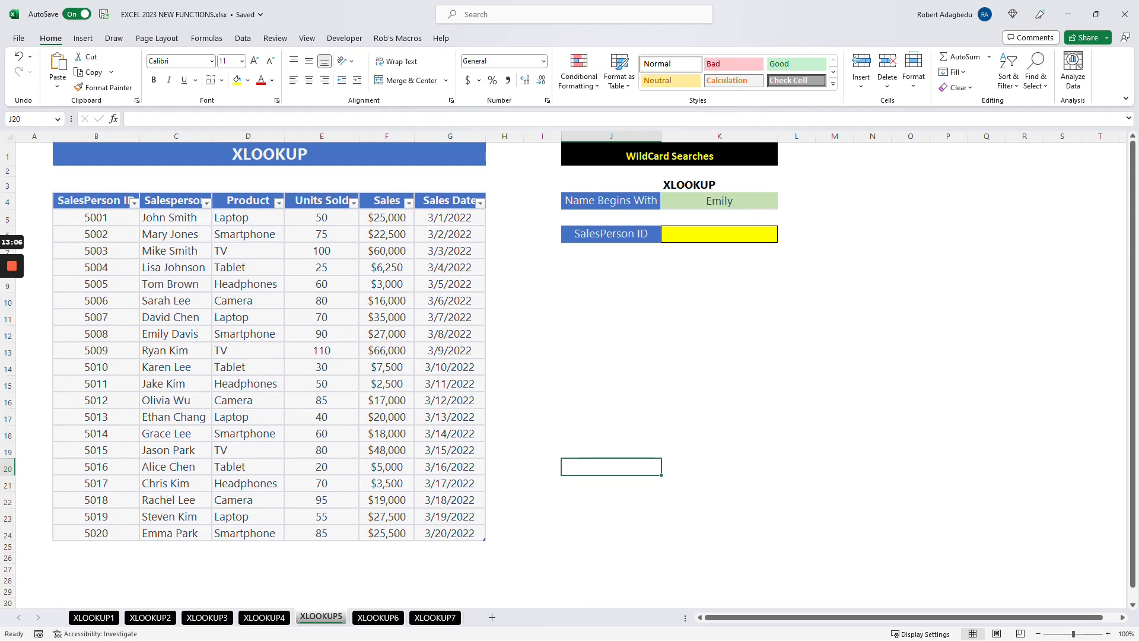
Step: Enter a wildcard example in K15: the first name from K4 in capitals followed by an asterisk
{"action": "left_click", "coordinate": [719, 384]}
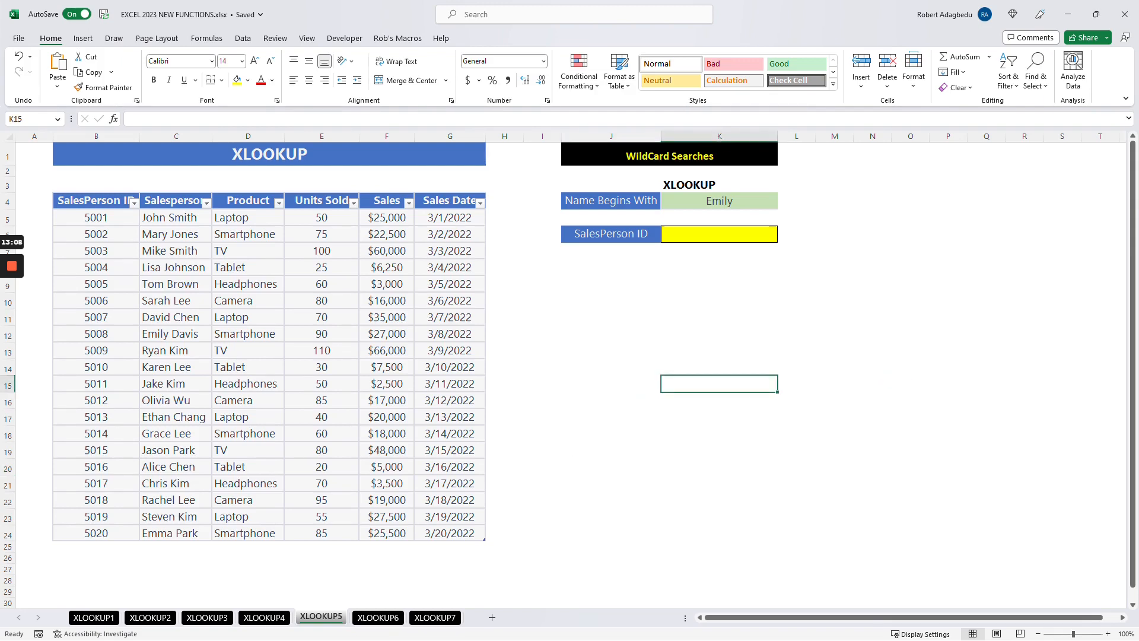
{"action": "type", "text": "EMIL"}
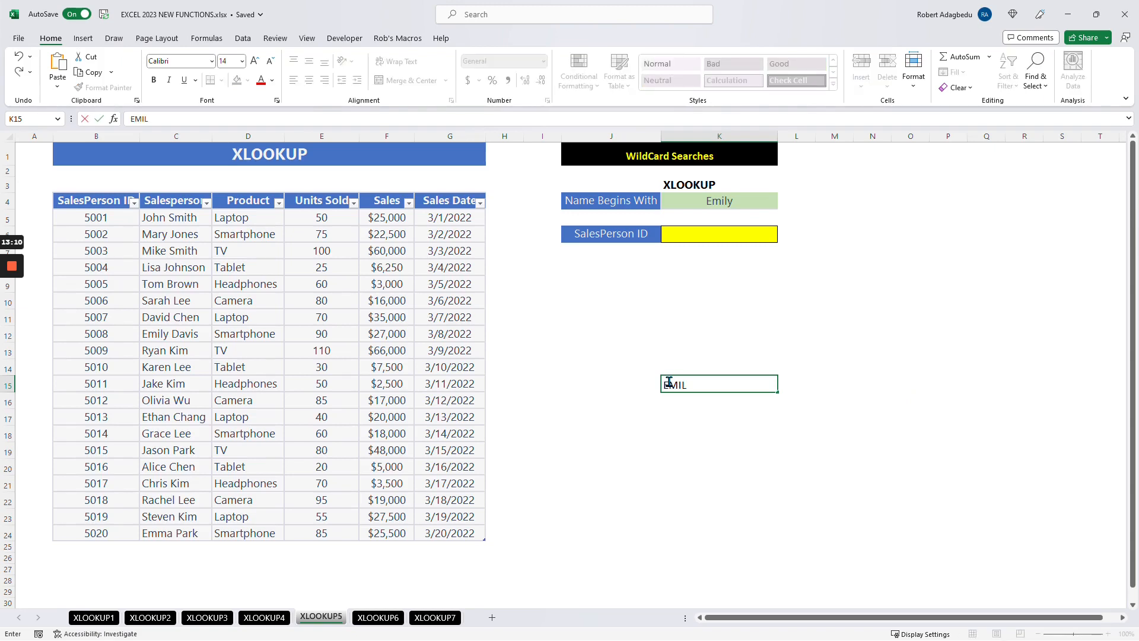
{"action": "type", "text": "Y*"}
{"action": "key", "text": "Return"}
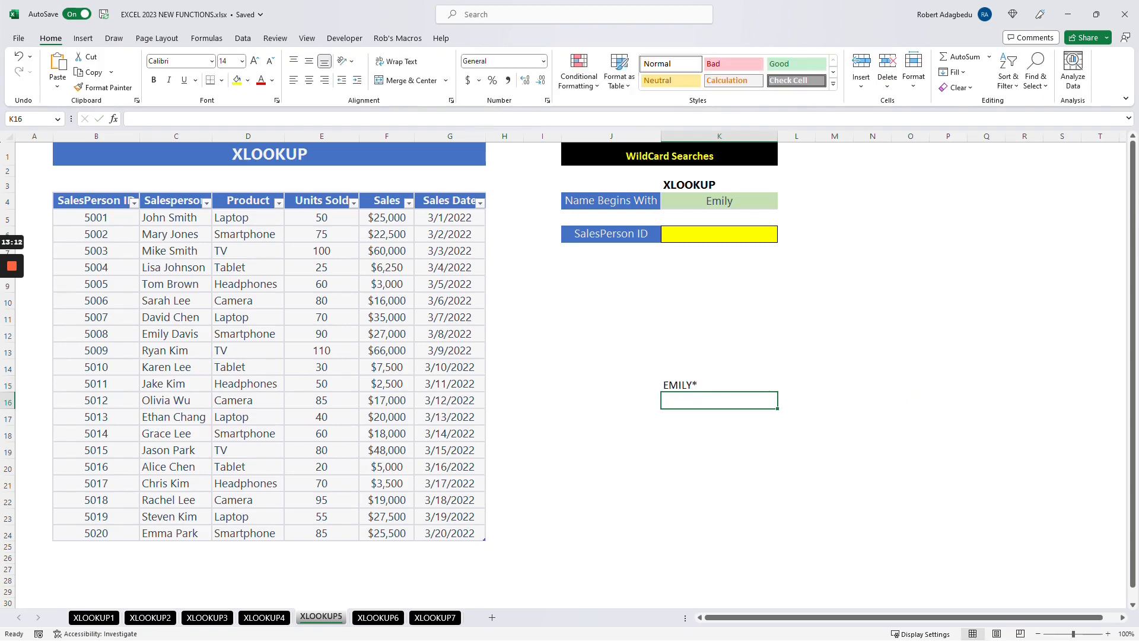
{"action": "left_click", "coordinate": [719, 449]}
{"action": "left_click", "coordinate": [719, 384]}
{"action": "left_click", "coordinate": [719, 433]}
{"action": "left_click", "coordinate": [719, 383]}
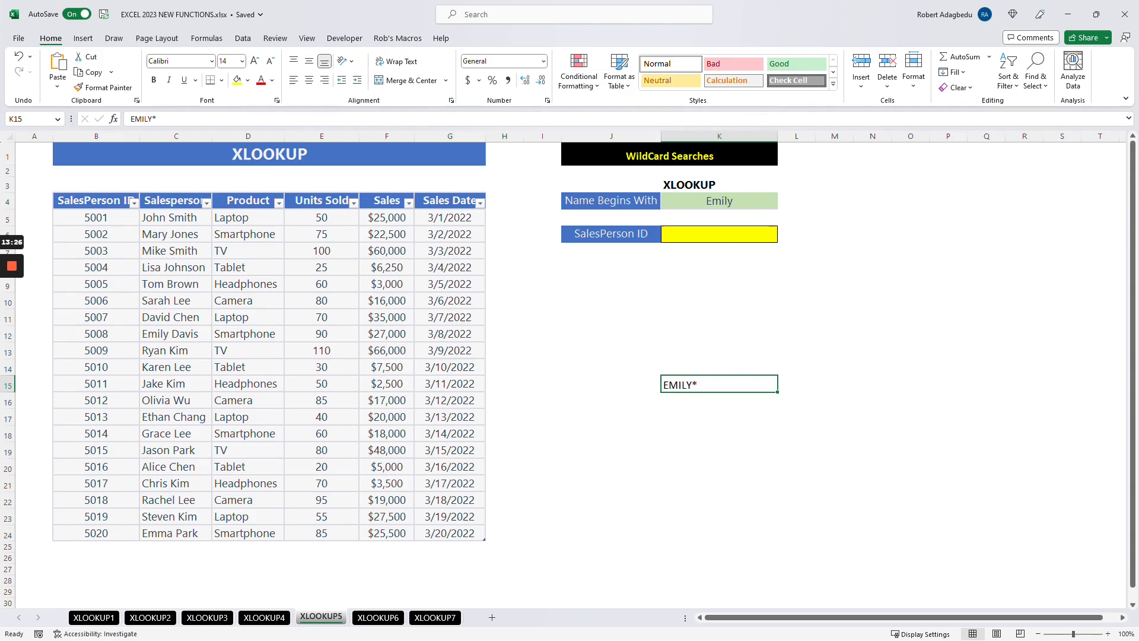
Step: Start an XLOOKUP in the SalesPerson ID cell K6 with K4&"*" as the lookup value
{"action": "left_click", "coordinate": [718, 234]}
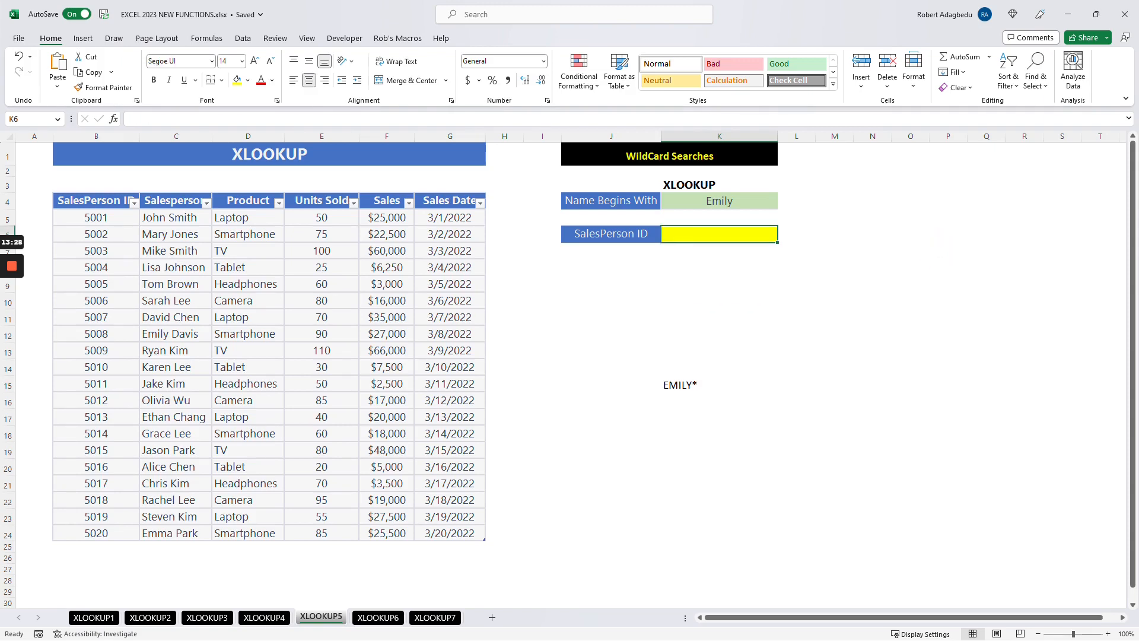
{"action": "scroll", "coordinate": [1056, 332], "scroll_direction": "up", "scroll_amount": 1}
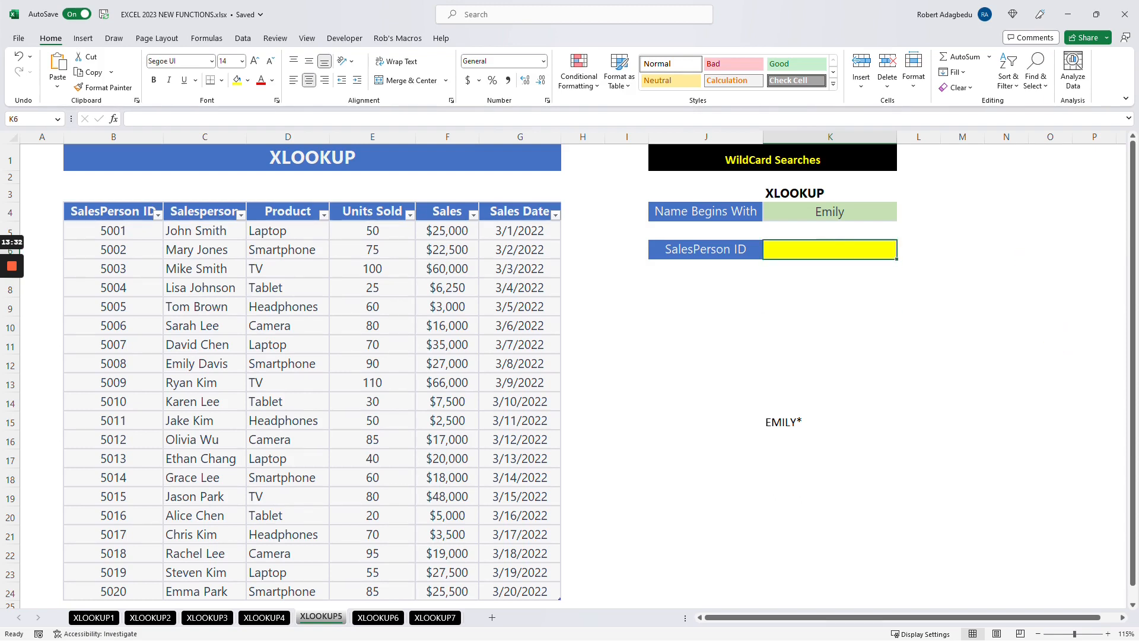
{"action": "type", "text": "=xlo"}
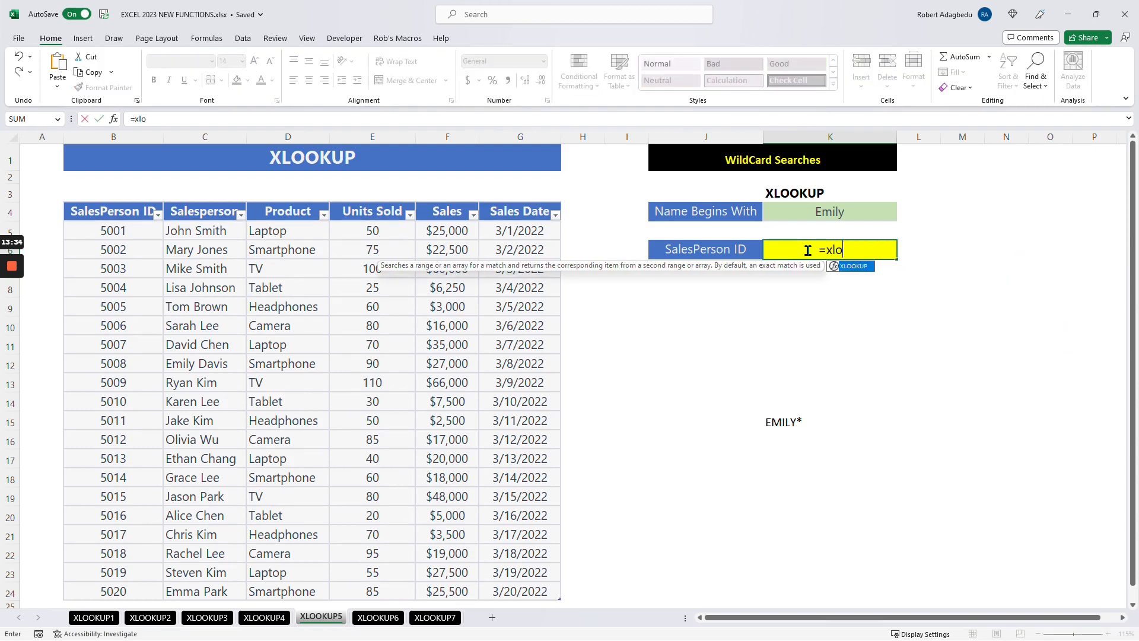
{"action": "type", "text": "ok"}
{"action": "key", "text": "Tab"}
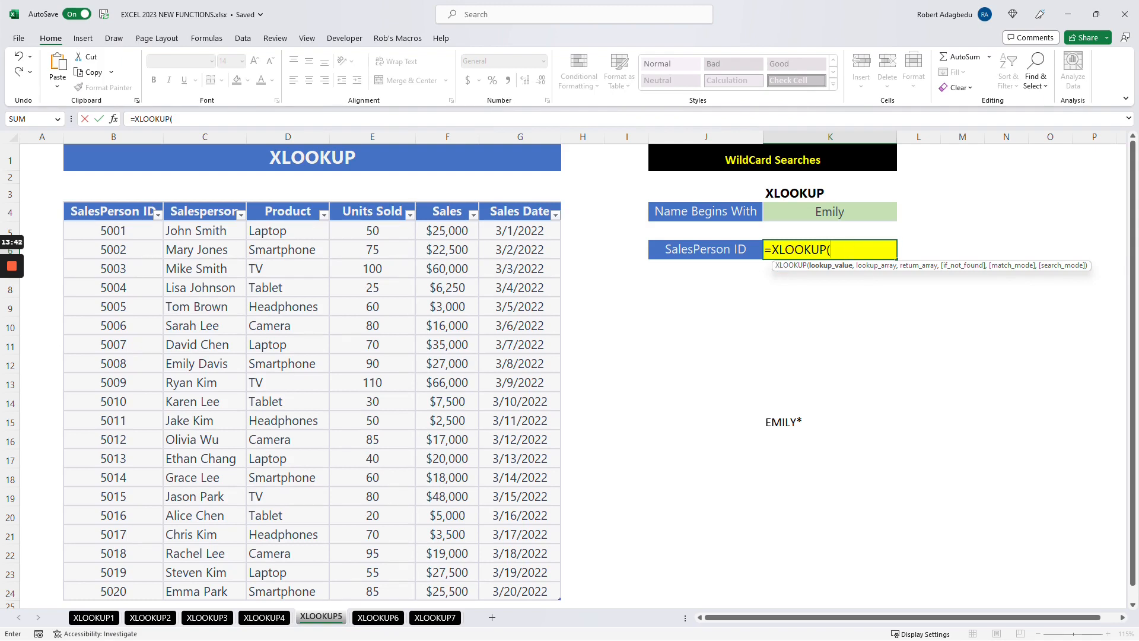
{"action": "key", "text": "Up"}
{"action": "key", "text": "Up"}
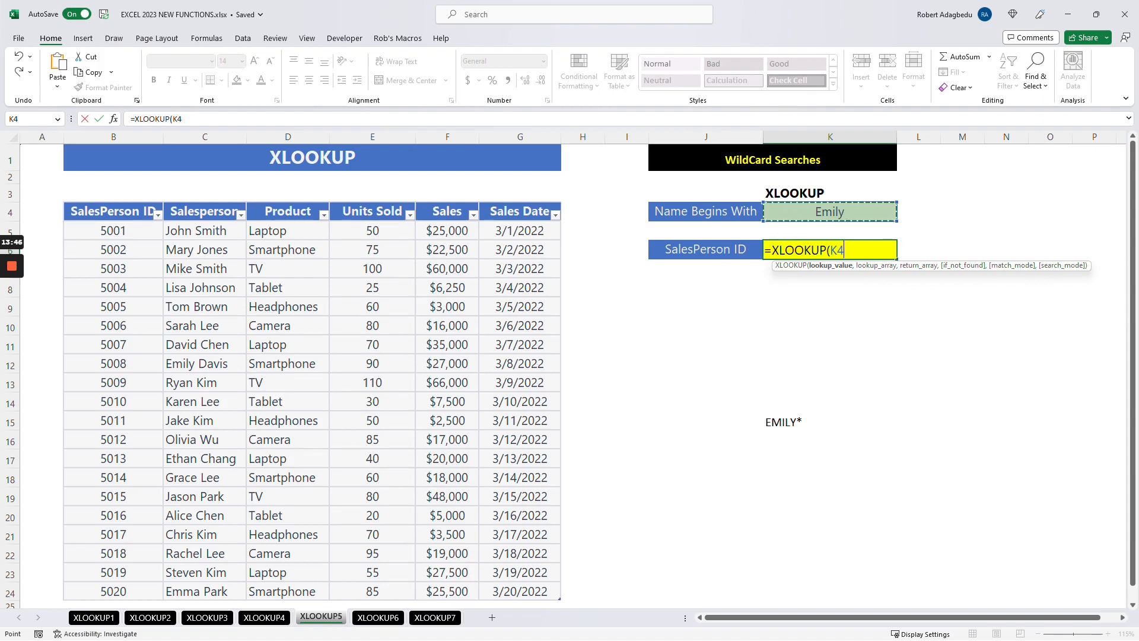
{"action": "type", "text": "&"}
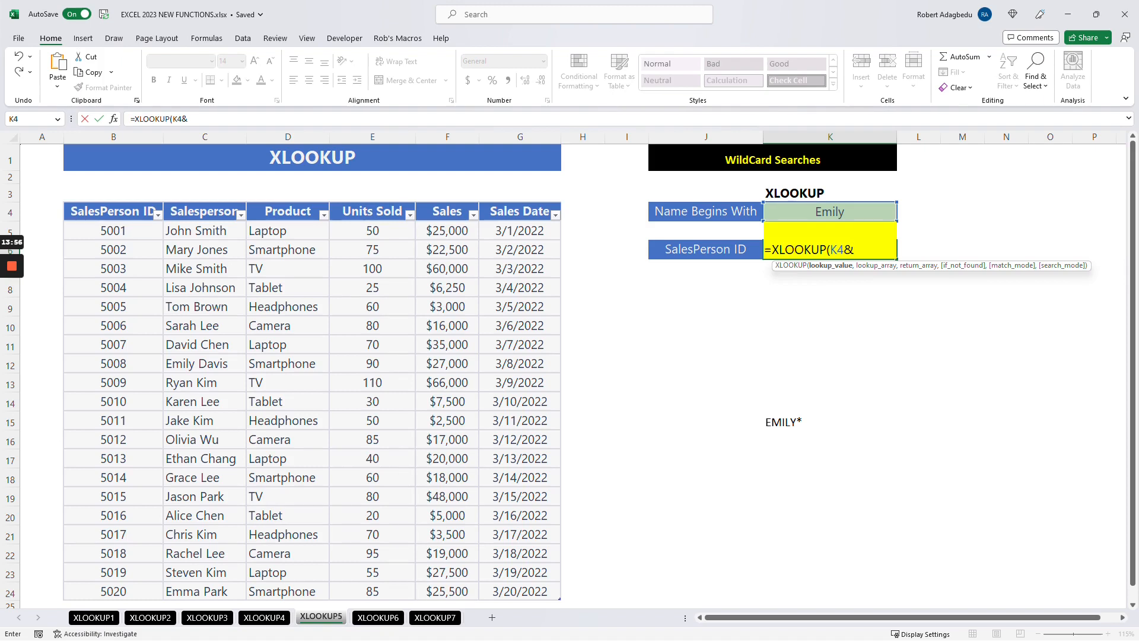
{"action": "type", "text": "\"*\""}
{"action": "type", "text": ","}
Step: Use Sales[Salesperson] as the formula's lookup array and Sales[SalesPerson ID] as its return array
{"action": "left_click", "coordinate": [204, 230]}
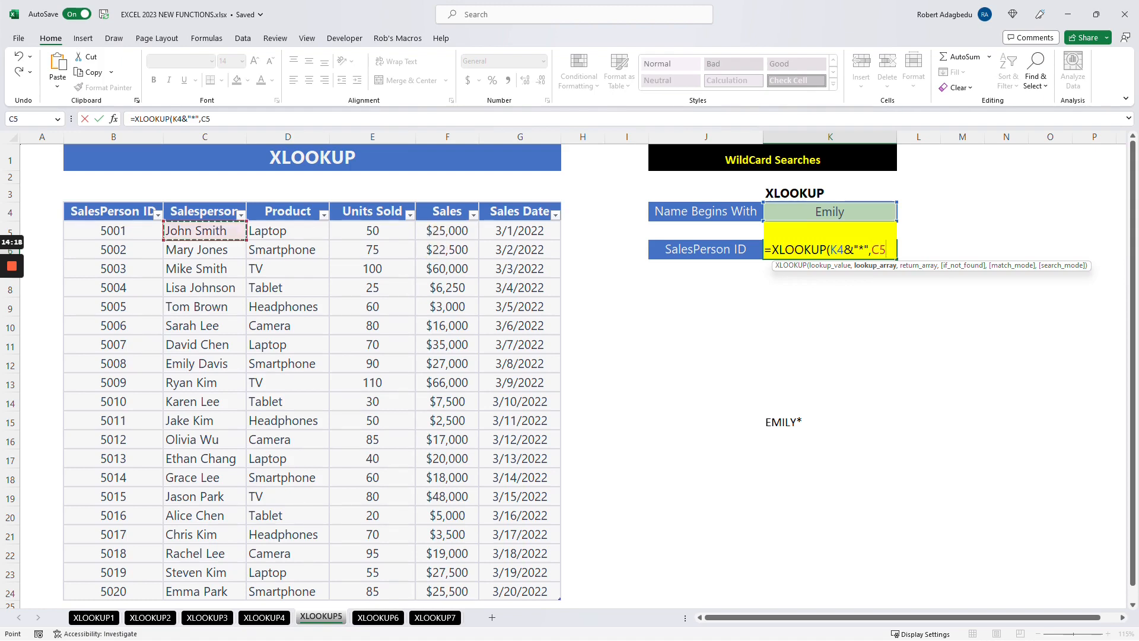
{"action": "left_click_drag", "start_coordinate": [231, 231], "coordinate": [245, 601]}
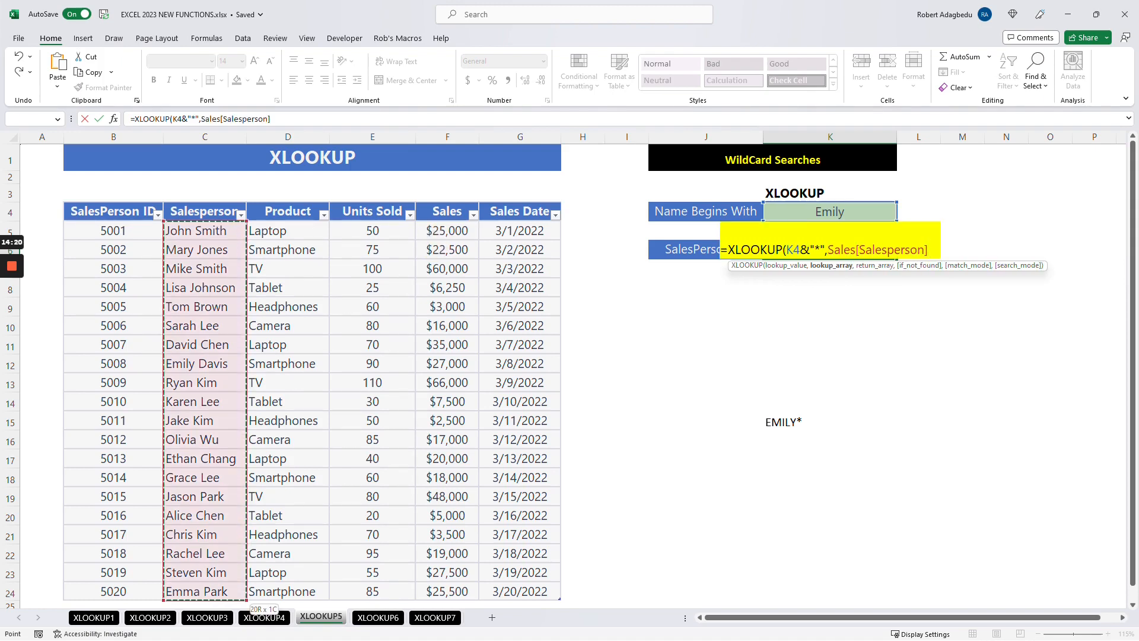
{"action": "type", "text": ","}
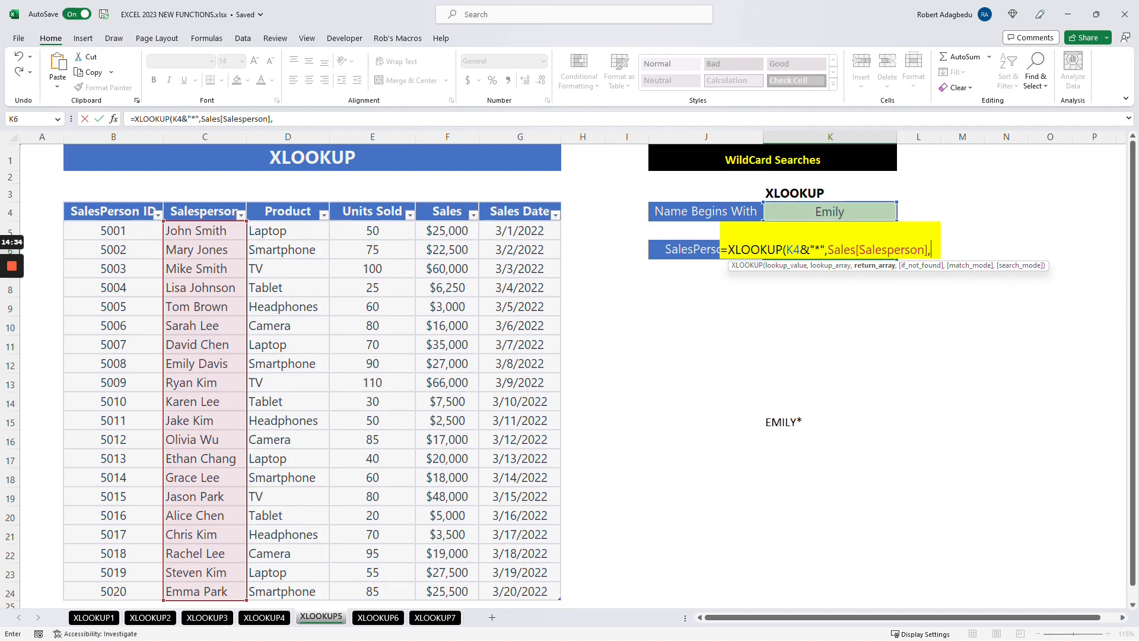
{"action": "left_click", "coordinate": [112, 230]}
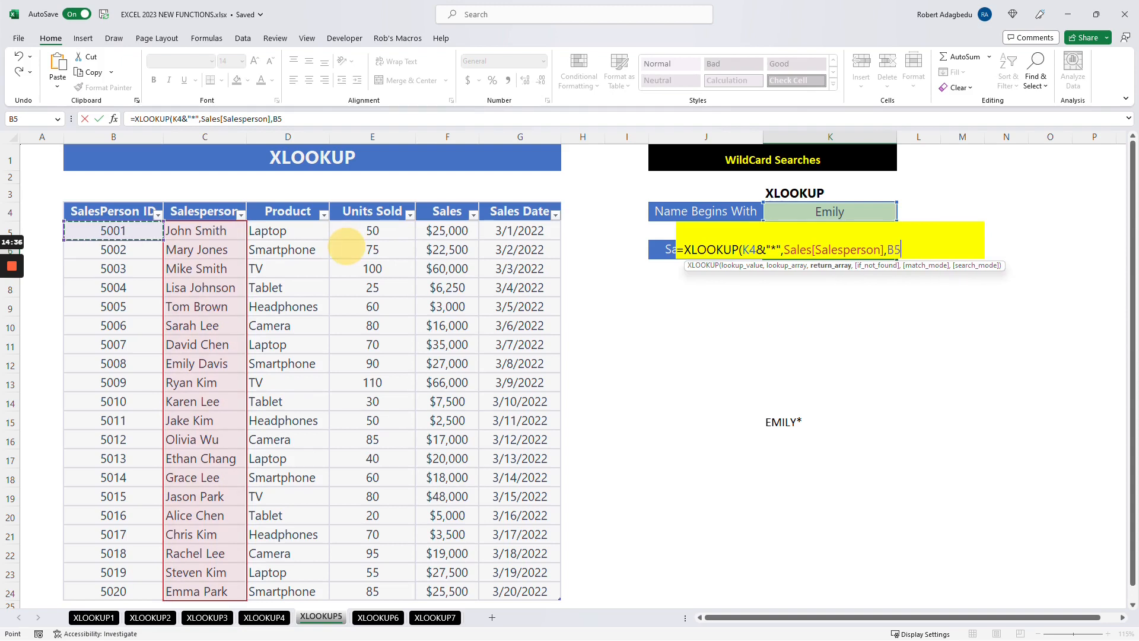
{"action": "left_click_drag", "start_coordinate": [113, 230], "coordinate": [160, 598]}
{"action": "type", "text": ","}
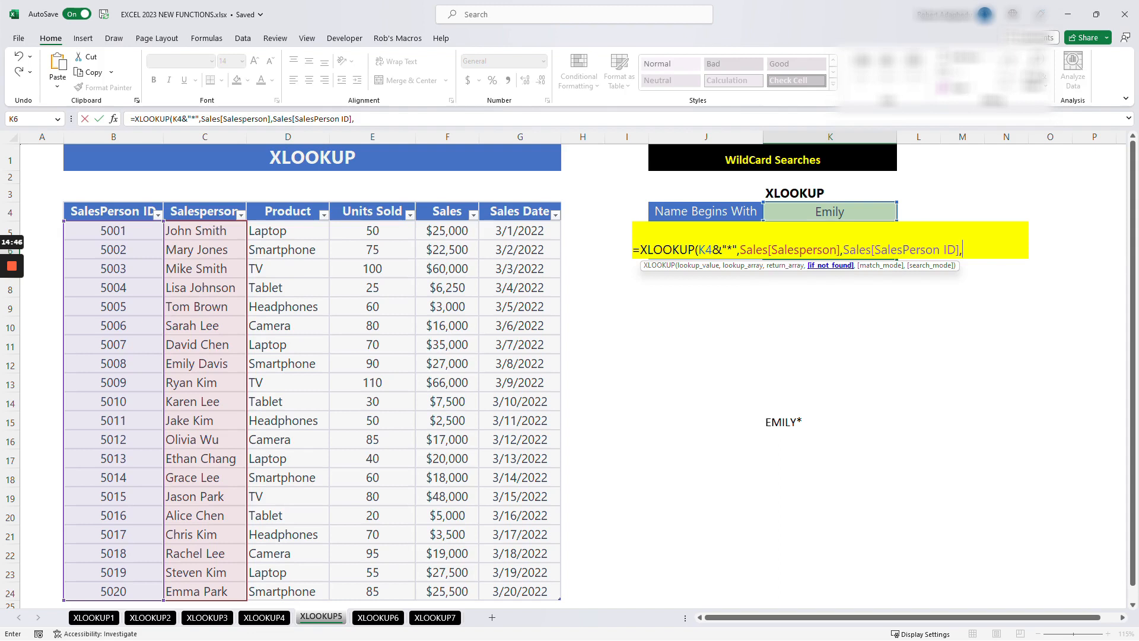
Step: Complete the K6 XLOOKUP with "Not Found" as the if-not-found text and 2 (Wildcard character match) as the match mode
{"action": "type", "text": "\""}
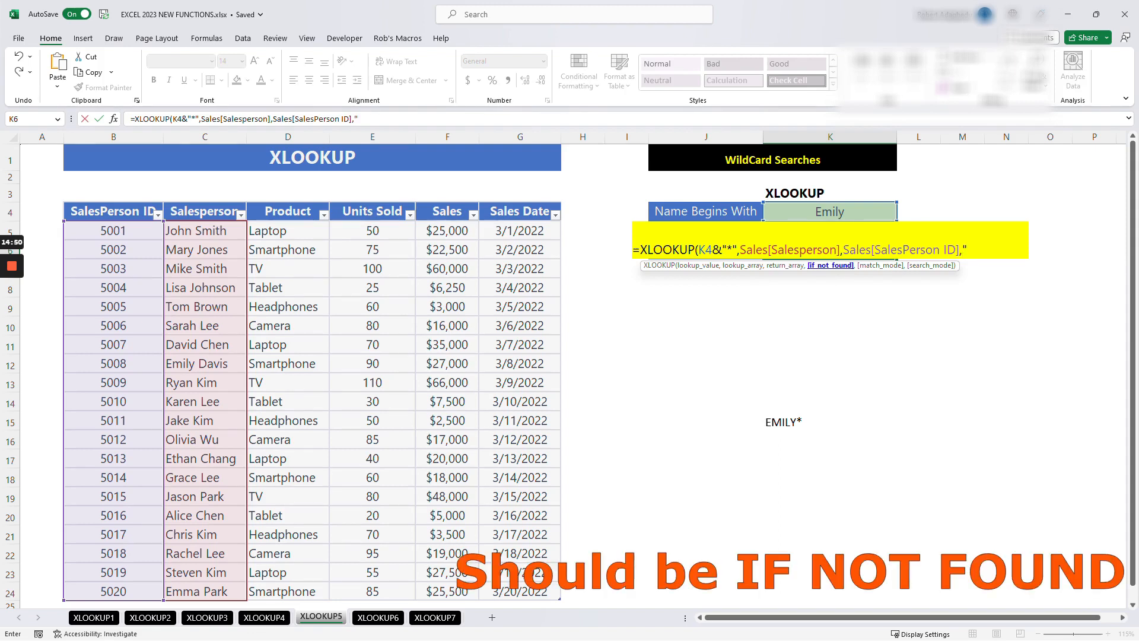
{"action": "type", "text": "Not Found\","}
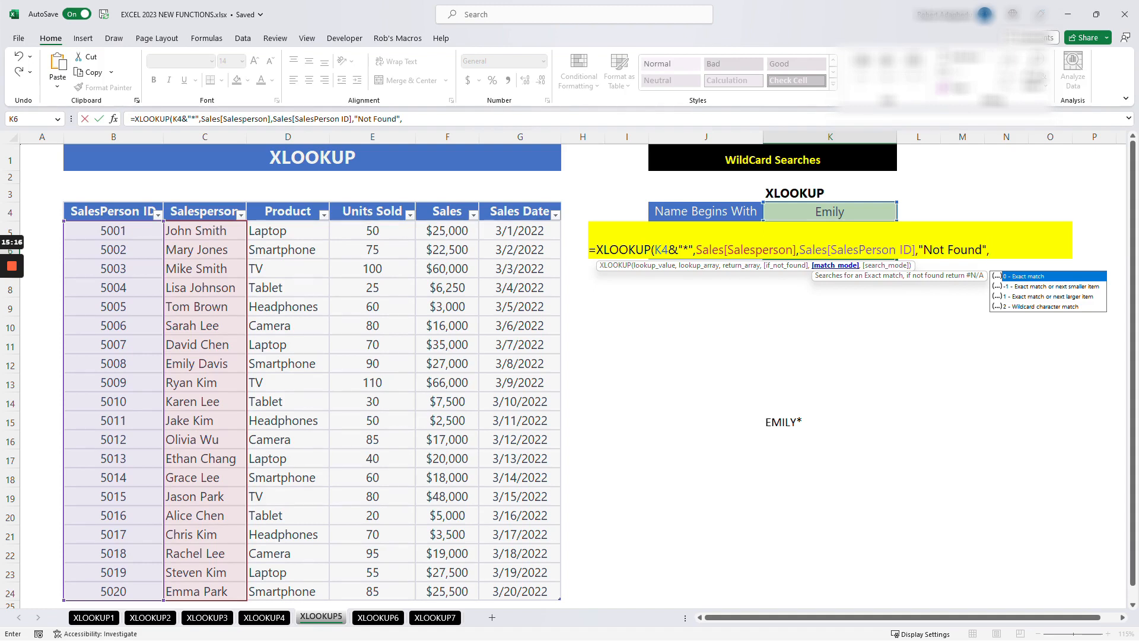
{"action": "key", "text": "Down"}
{"action": "key", "text": "Down"}
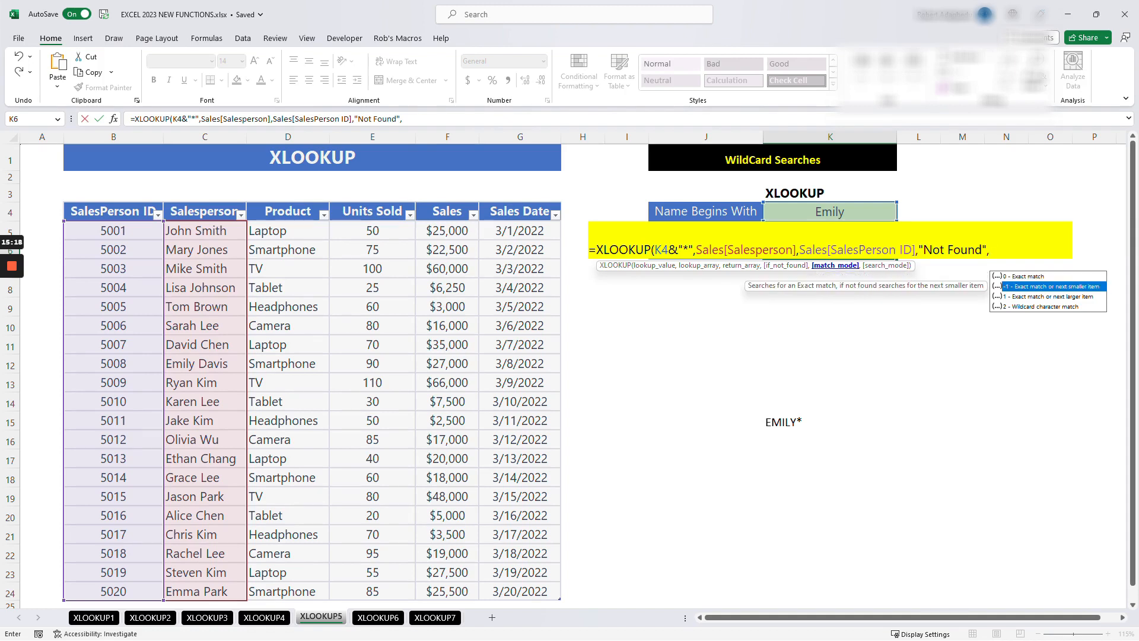
{"action": "key", "text": "Down"}
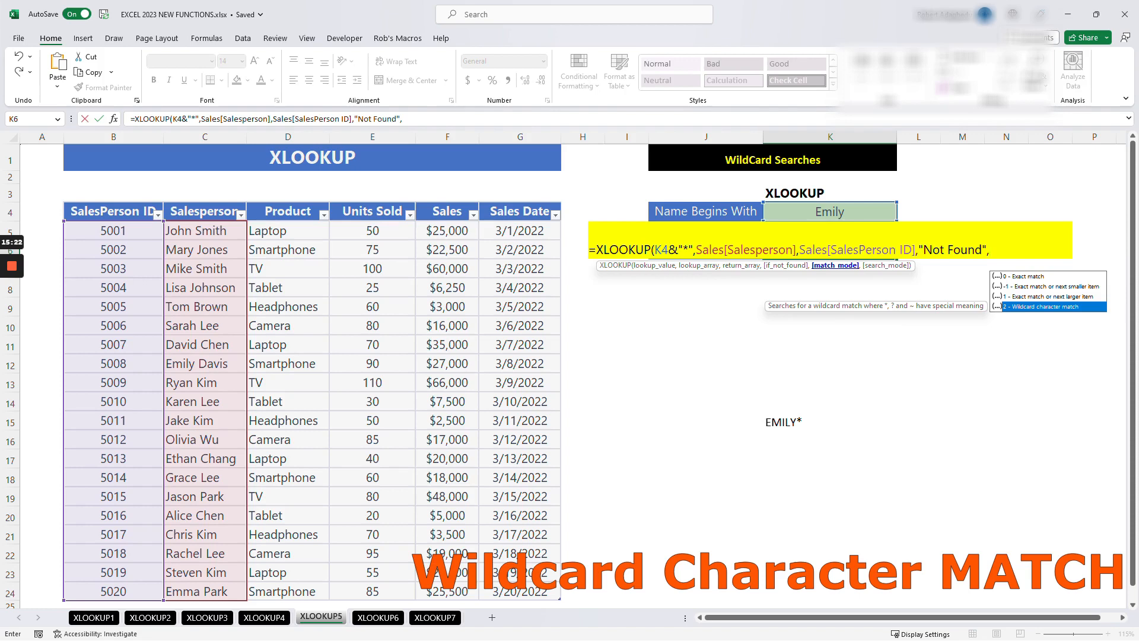
{"action": "key", "text": "Tab"}
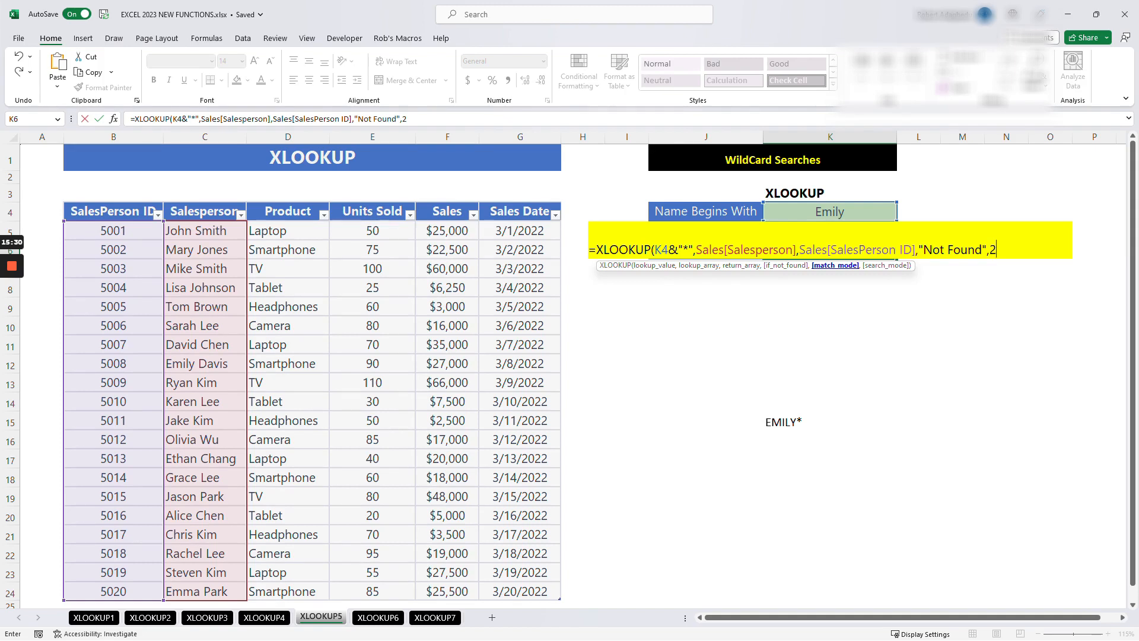
{"action": "type", "text": ")"}
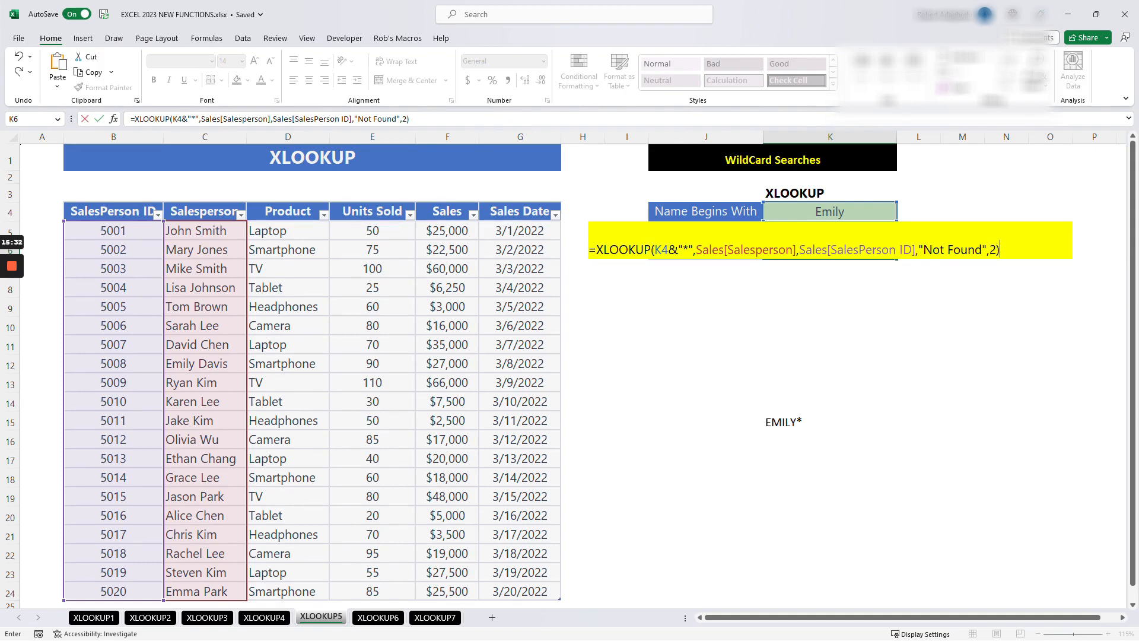
{"action": "key", "text": "Return"}
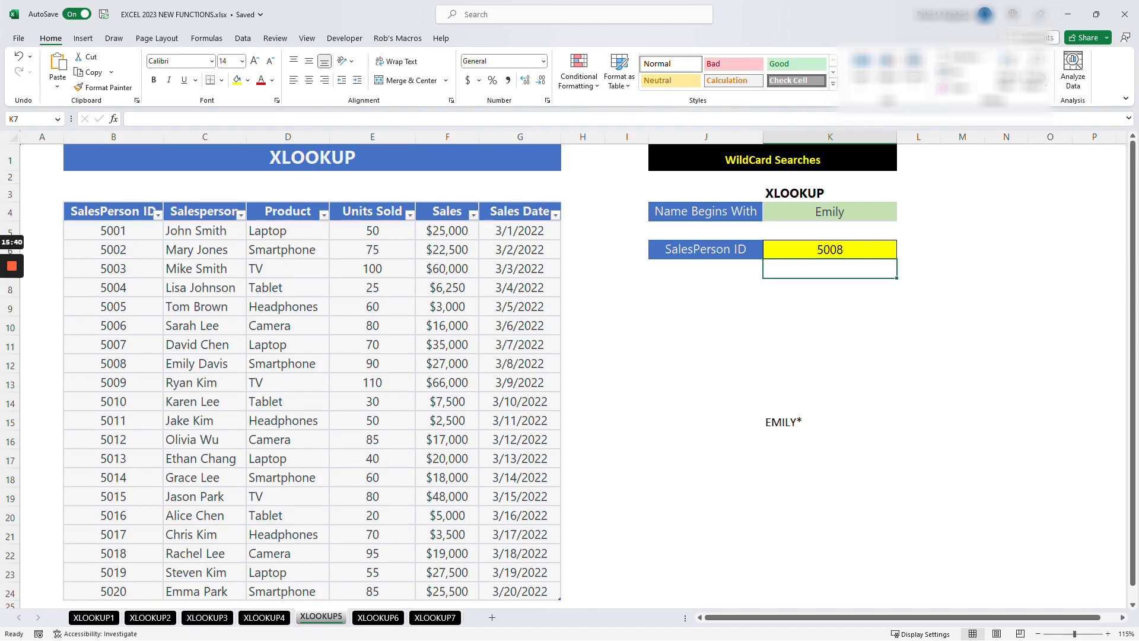
Step: Check the K6 result against the salesperson name in C12 and the SalesPerson ID in B12
{"action": "key", "text": "Up"}
{"action": "key", "text": "Down"}
{"action": "key", "text": "Down"}
{"action": "key", "text": "Down"}
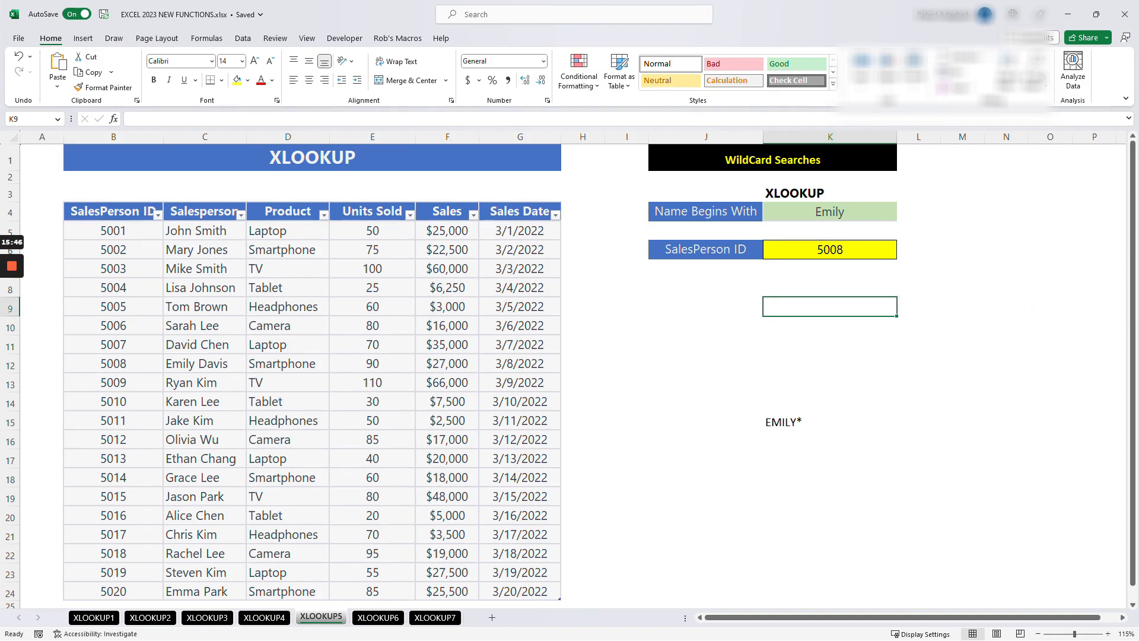
{"action": "left_click", "coordinate": [201, 363]}
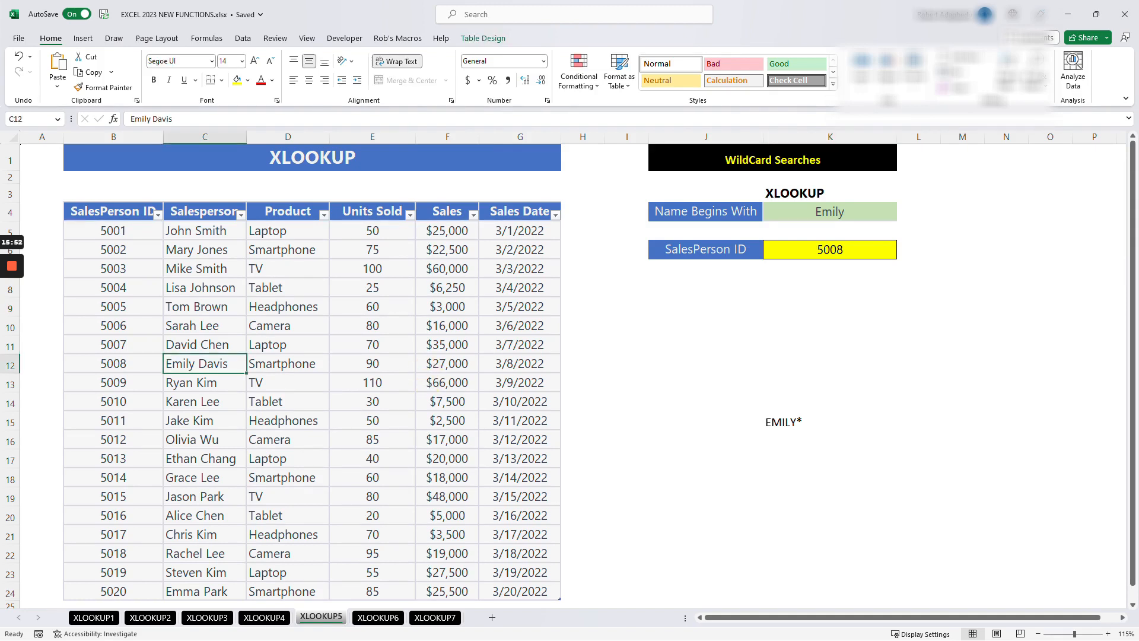
{"action": "key", "text": "Left"}
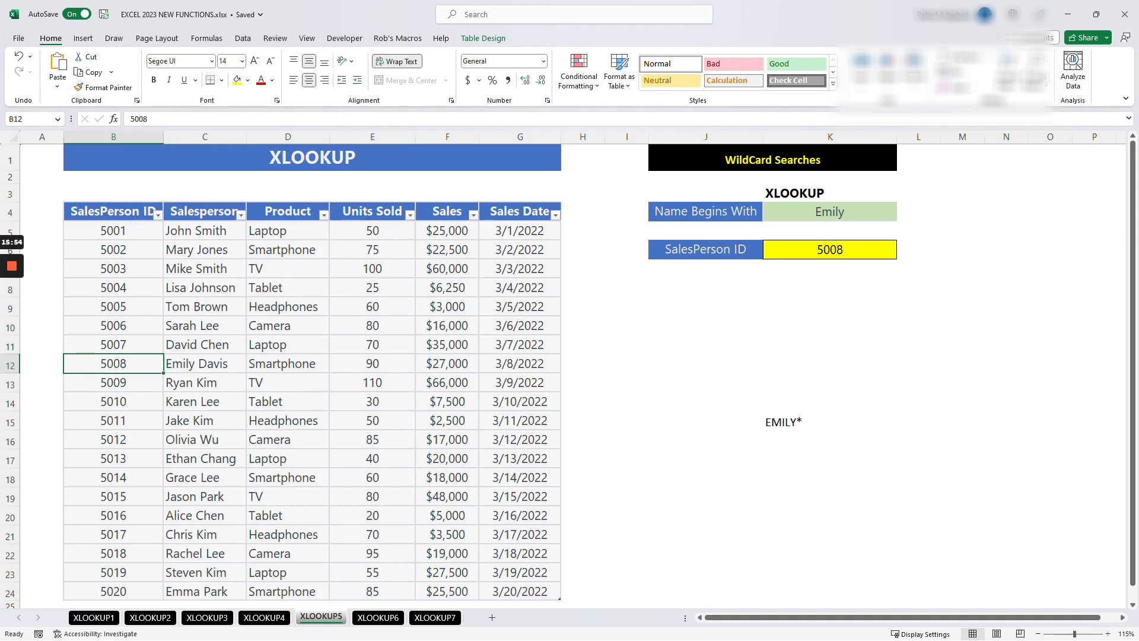
{"action": "key", "text": "Right"}
Step: Change the Name Begins With value in K4 to the first name from C17 and compare the result with row 17
{"action": "left_click", "coordinate": [830, 211]}
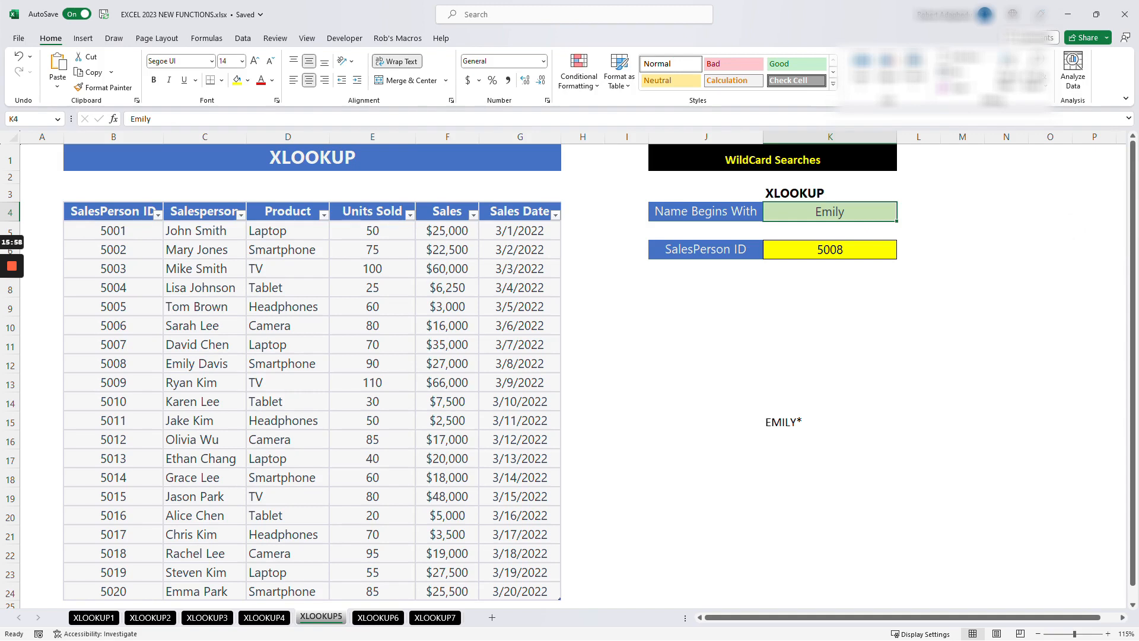
{"action": "type", "text": "Ethan"}
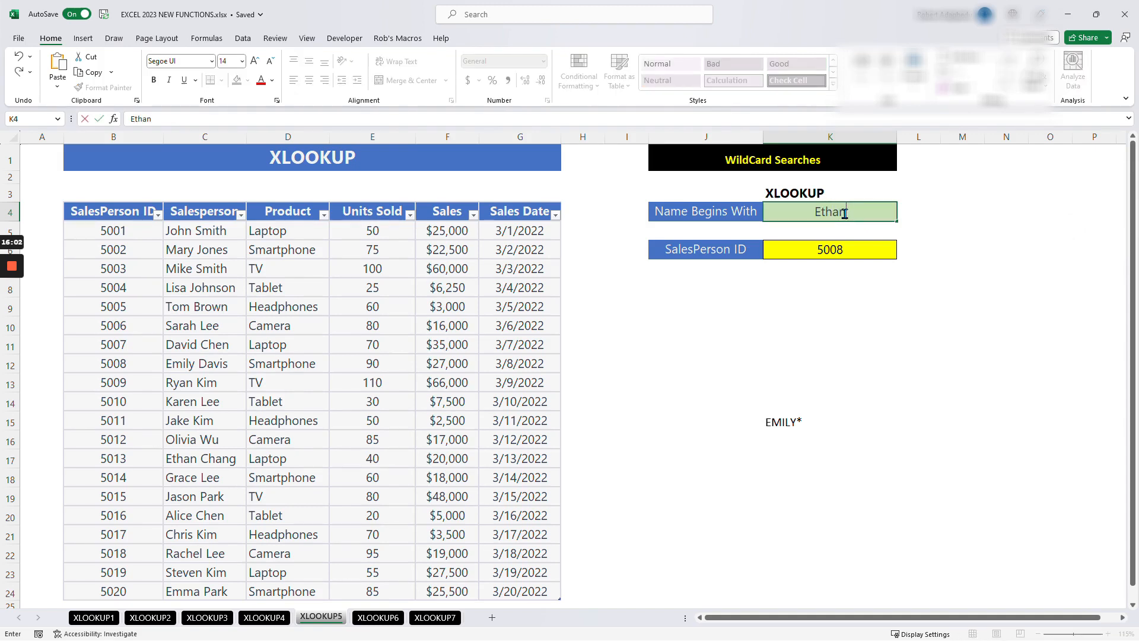
{"action": "key", "text": "Return"}
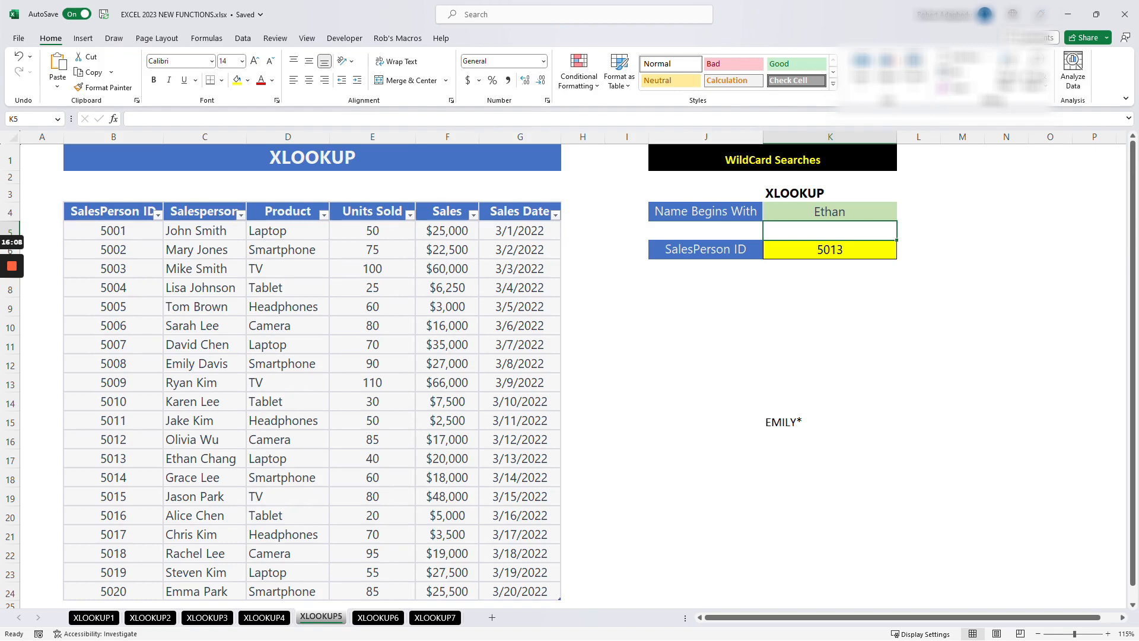
{"action": "left_click", "coordinate": [204, 458]}
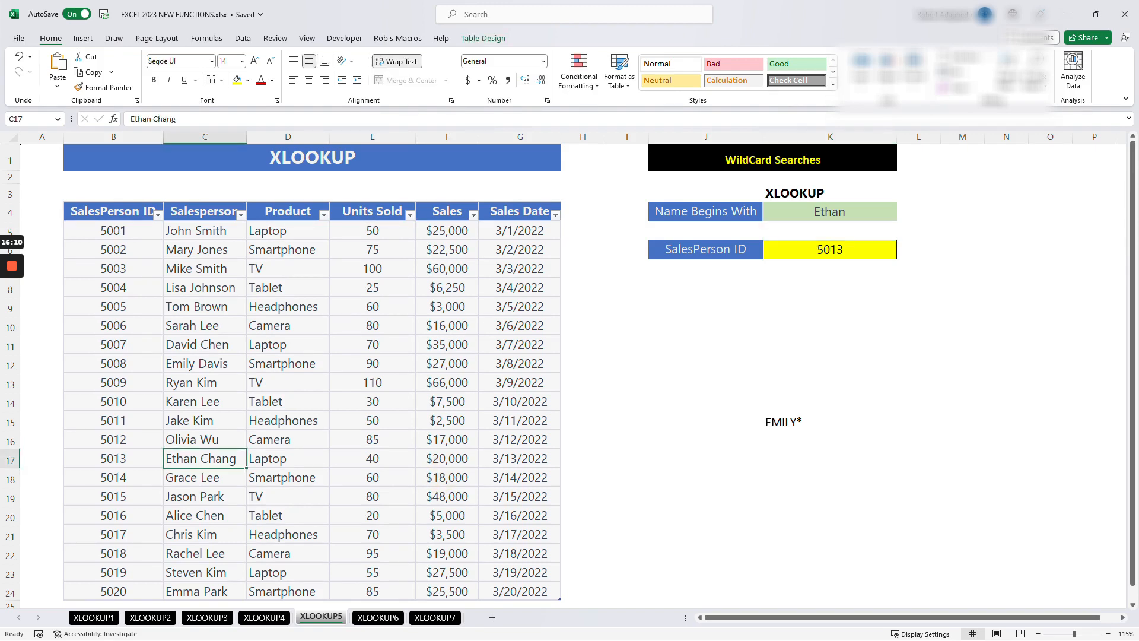
{"action": "key", "text": "Left"}
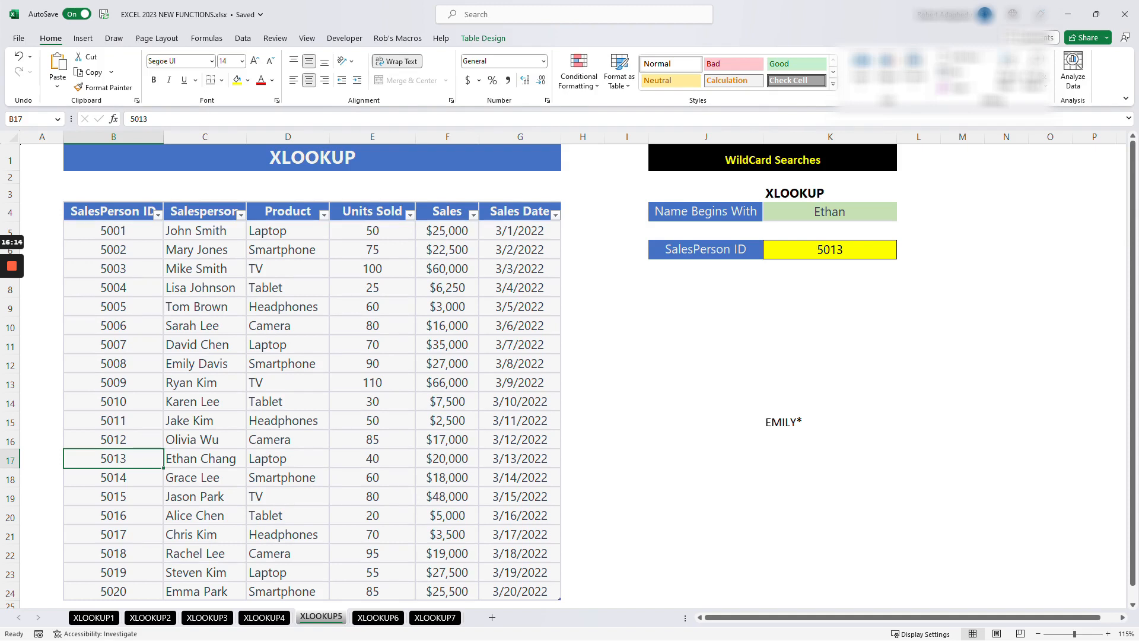
Step: Check the table name of the source data on the XLOOKUP6 sheet
{"action": "left_click", "coordinate": [814, 249]}
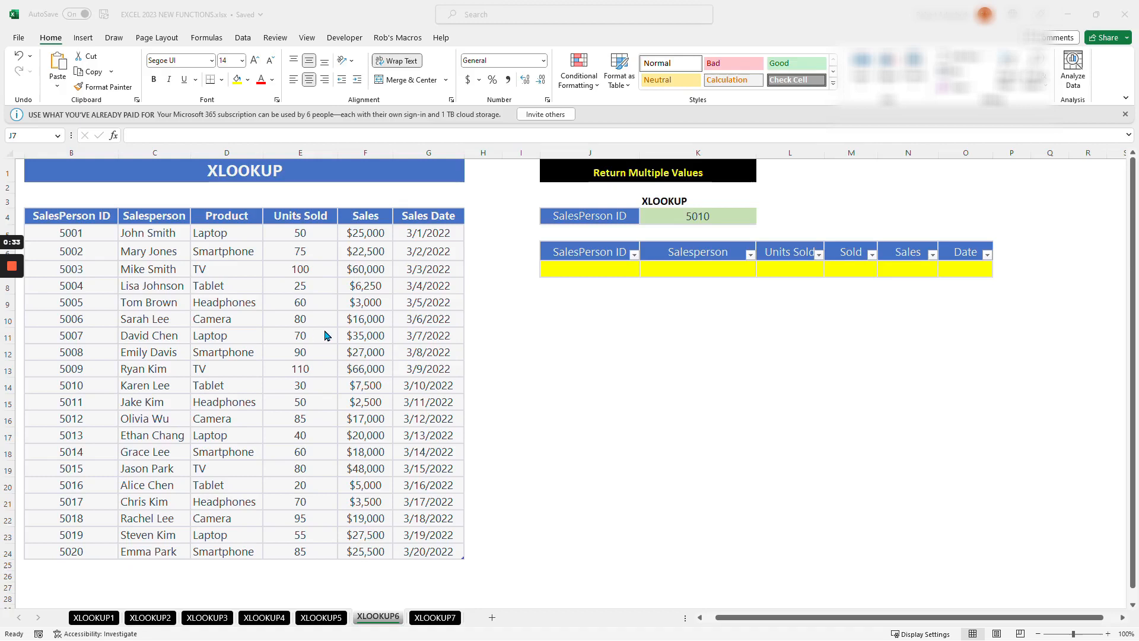
{"action": "left_click", "coordinate": [300, 335]}
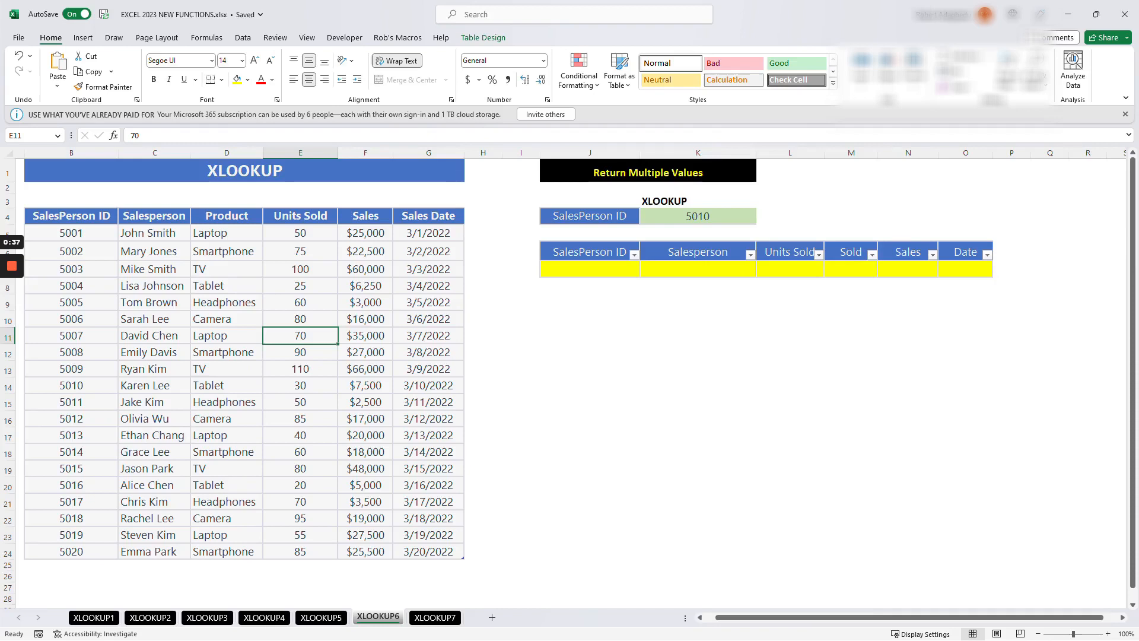
{"action": "left_click", "coordinate": [483, 38]}
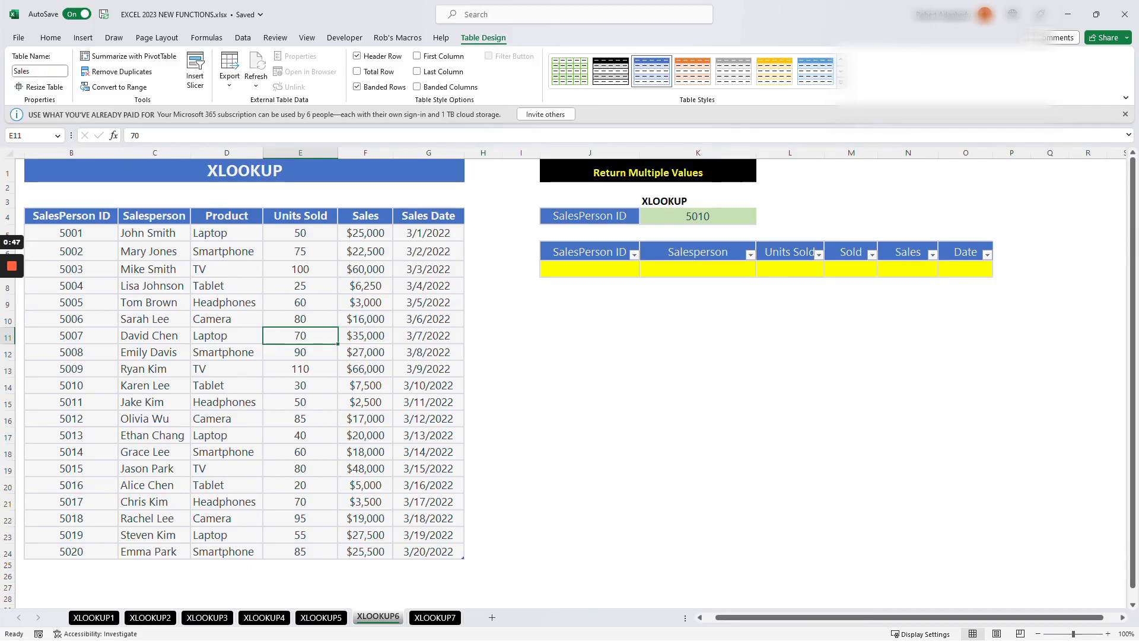
{"action": "left_click", "coordinate": [300, 319]}
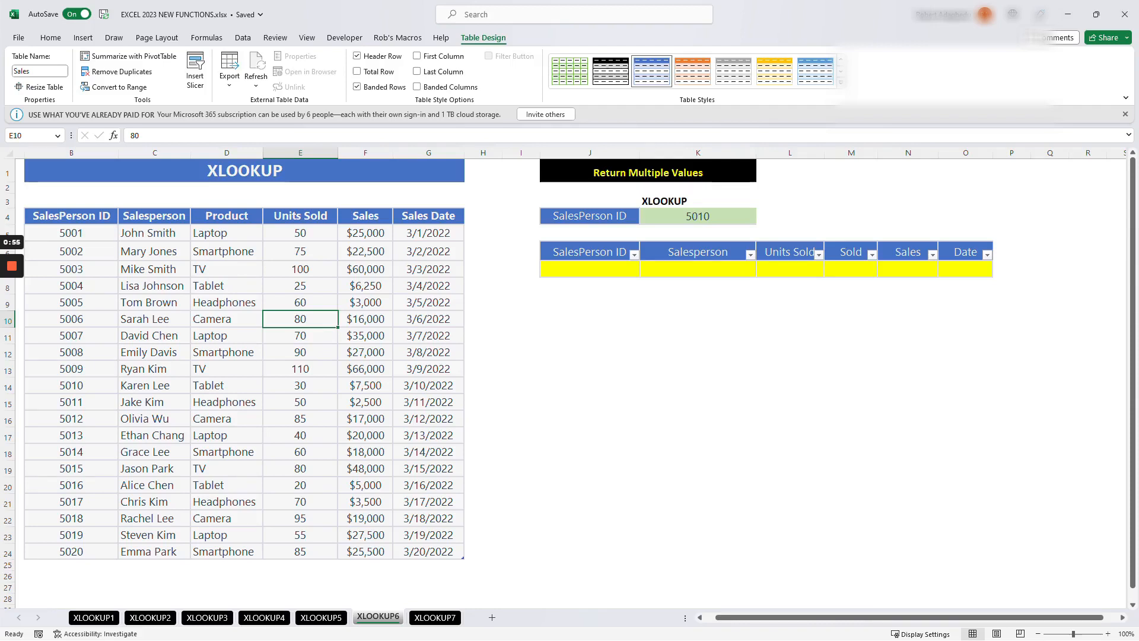
Step: Start an XLOOKUP in J7 with K4 as the lookup value and Sales[SalesPerson ID] as the lookup array
{"action": "left_click", "coordinate": [589, 269]}
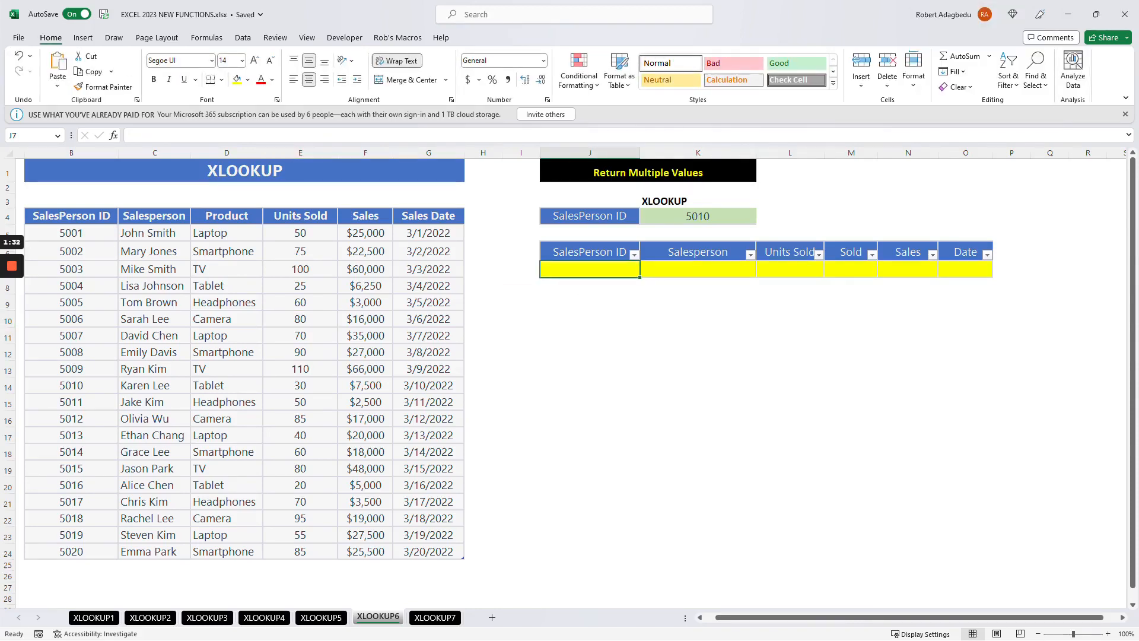
{"action": "type", "text": "=xl"}
{"action": "key", "text": "Tab"}
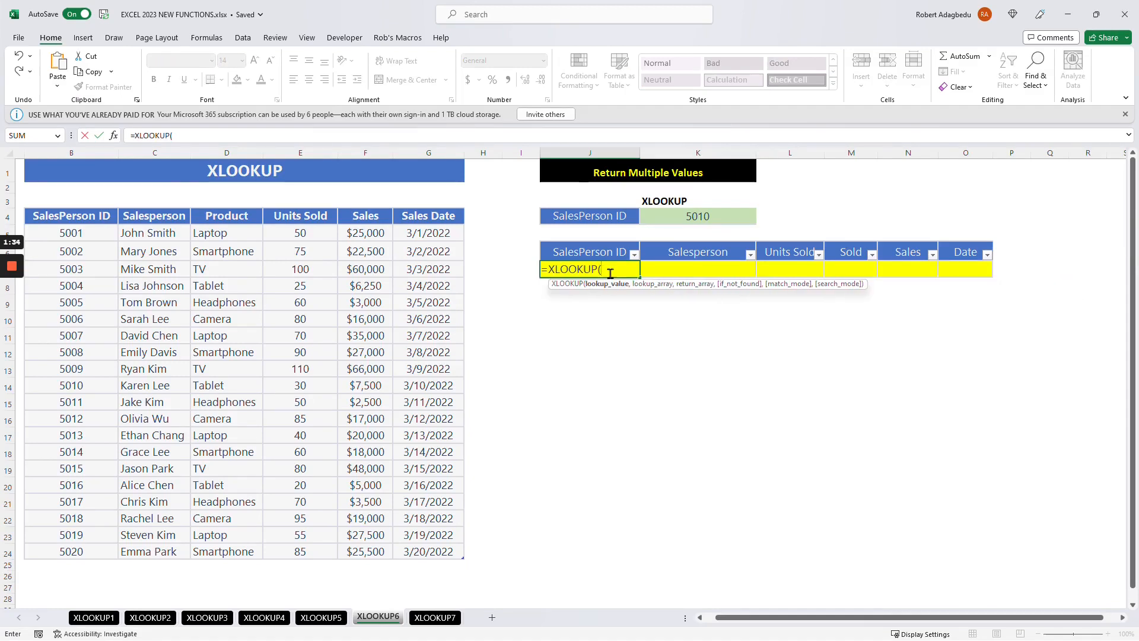
{"action": "left_click", "coordinate": [698, 216]}
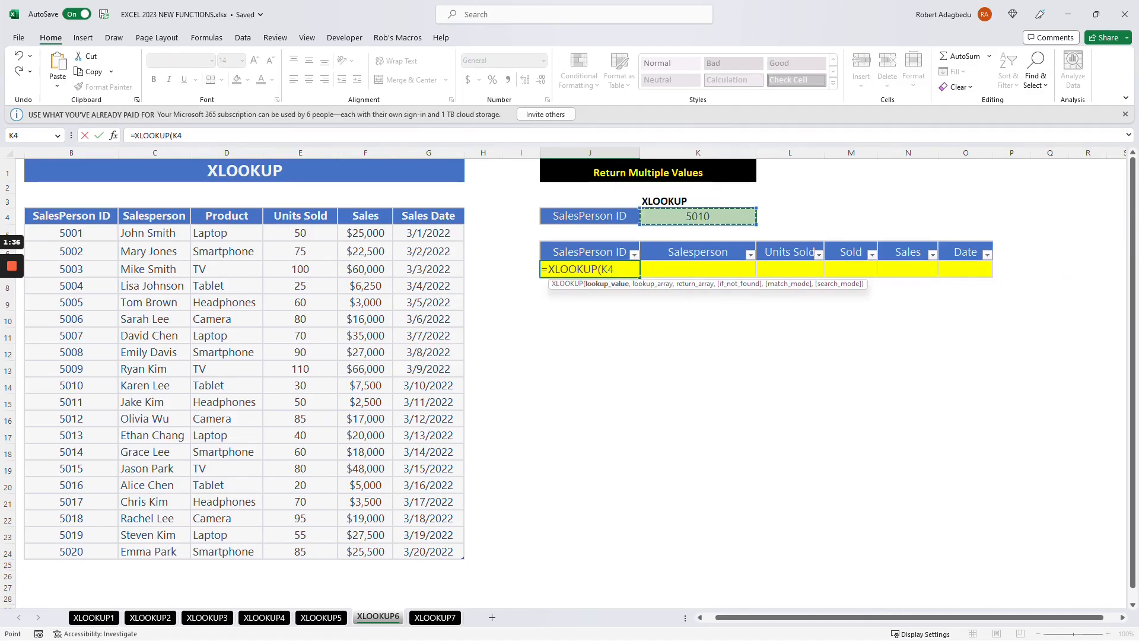
{"action": "type", "text": ","}
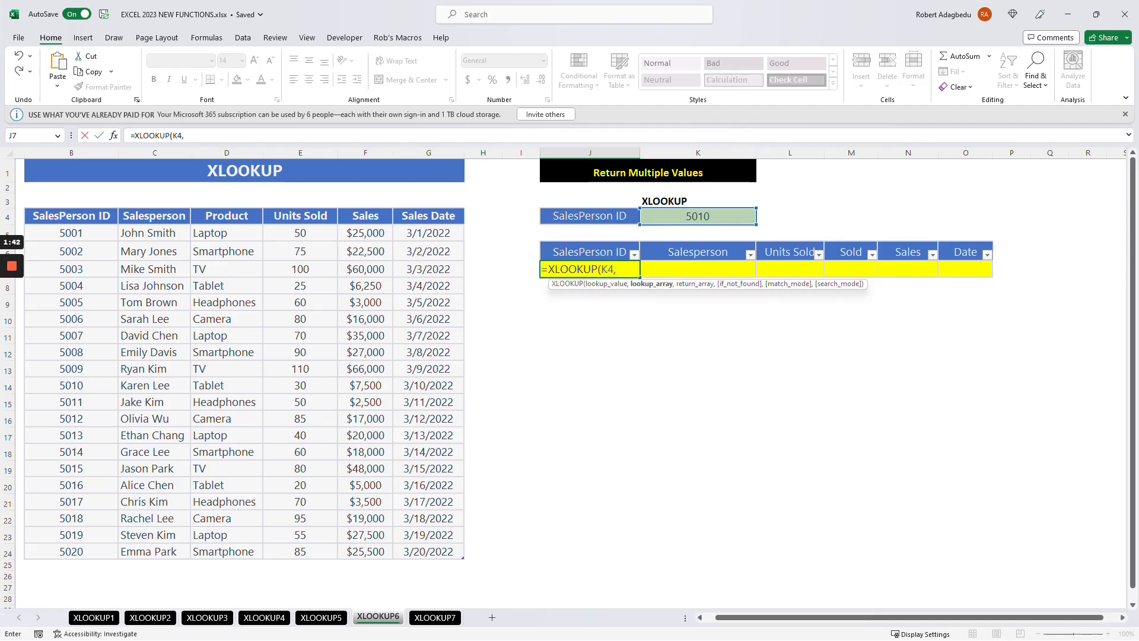
{"action": "left_click", "coordinate": [71, 210]}
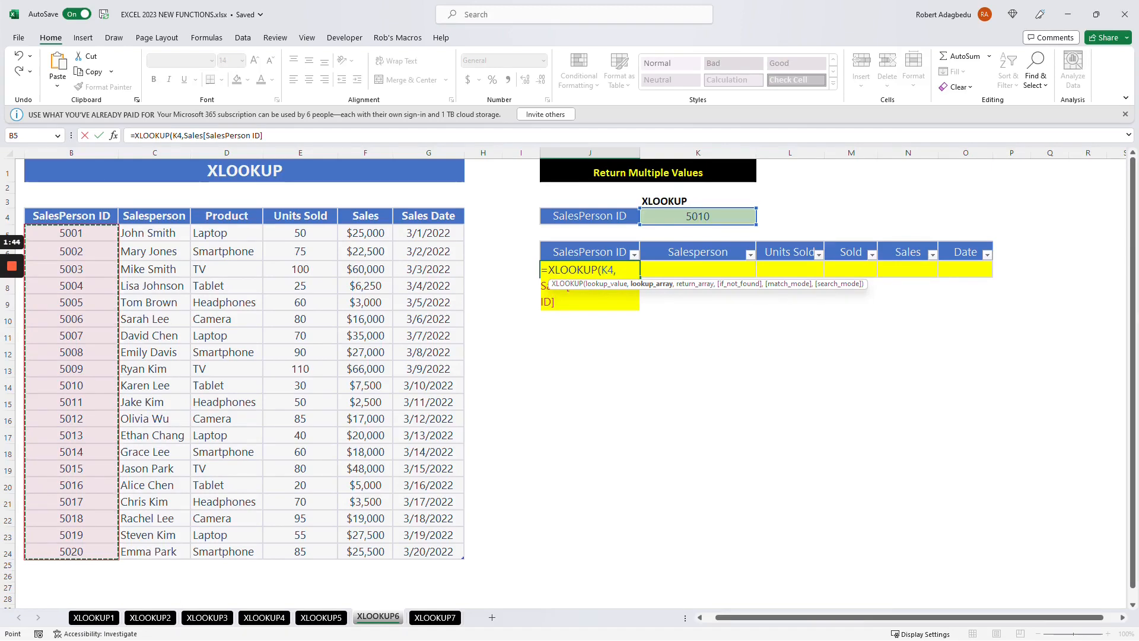
{"action": "type", "text": ","}
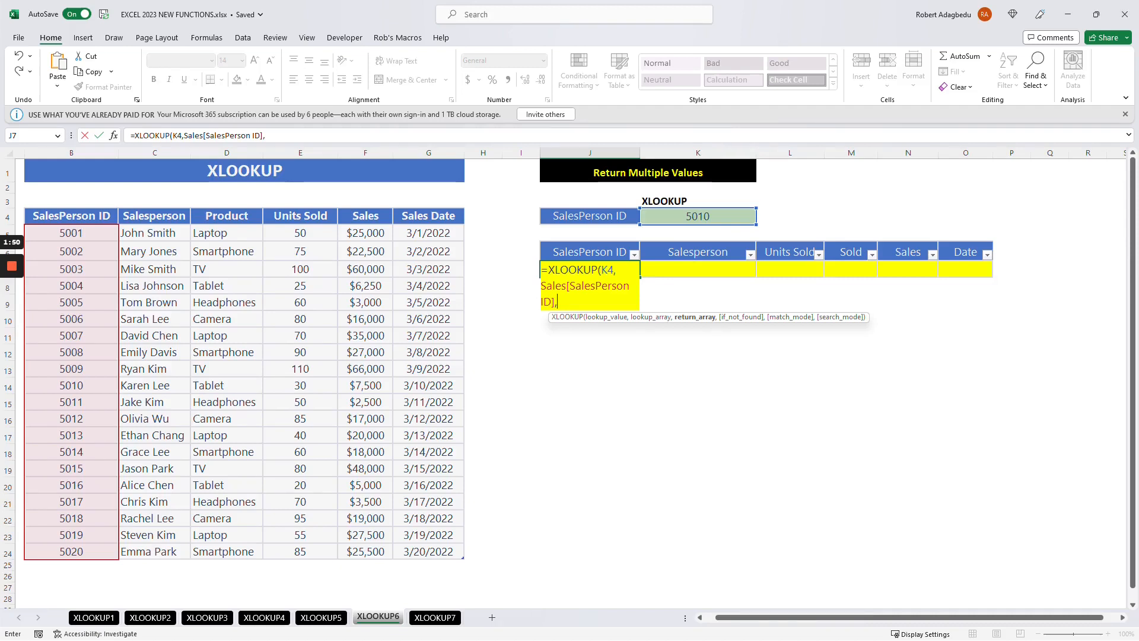
Step: Complete the J7 XLOOKUP with the entire Sales table as the return array
{"action": "type", "text": "sALES"}
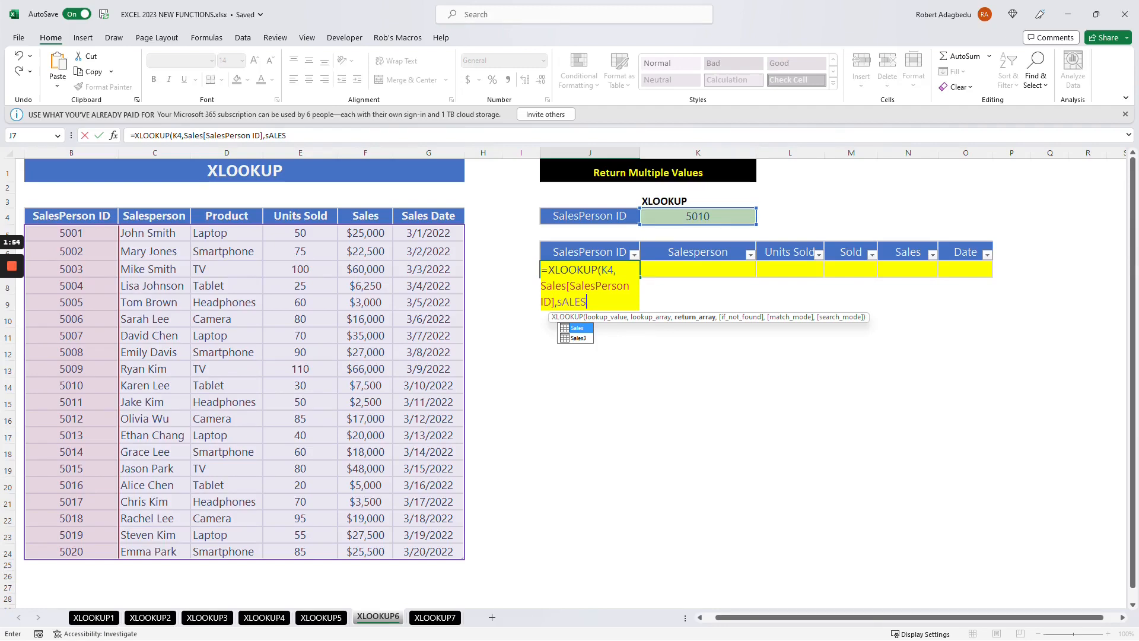
{"action": "key", "text": "Tab"}
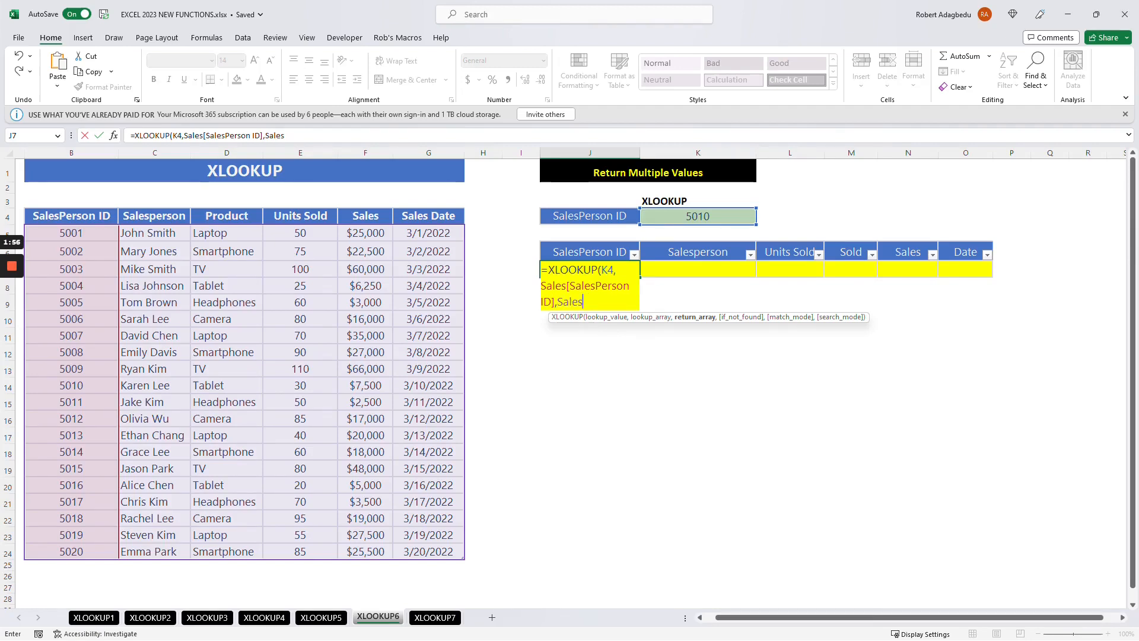
{"action": "type", "text": ")"}
{"action": "key", "text": "Return"}
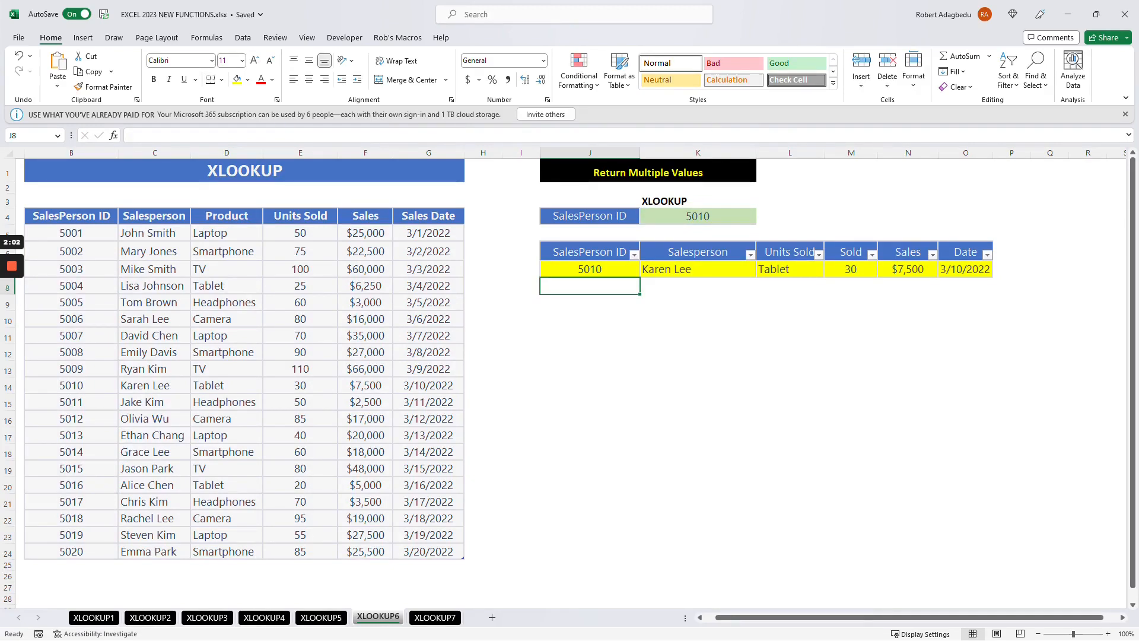
Step: Choose the SalesPerson ID from B17 in lookup cell K4 and compare the returned record with row 17 of the Sales table
{"action": "scroll", "coordinate": [771, 323], "scroll_direction": "up", "scroll_amount": 1, "text": "ctrl"}
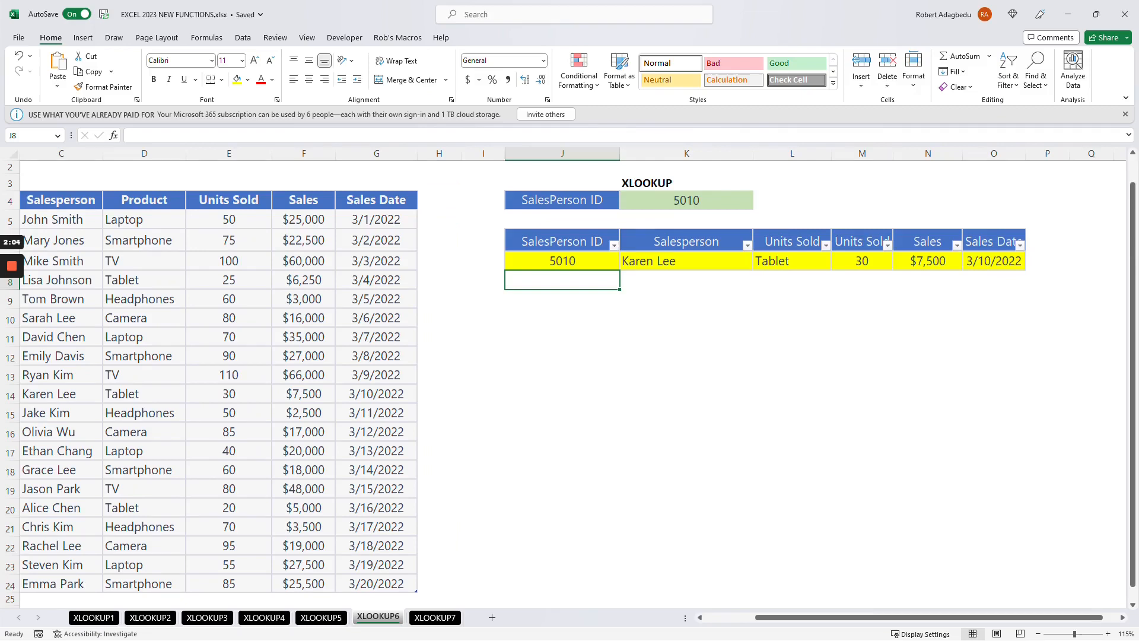
{"action": "left_click", "coordinate": [729, 202]}
{"action": "left_click", "coordinate": [759, 204]}
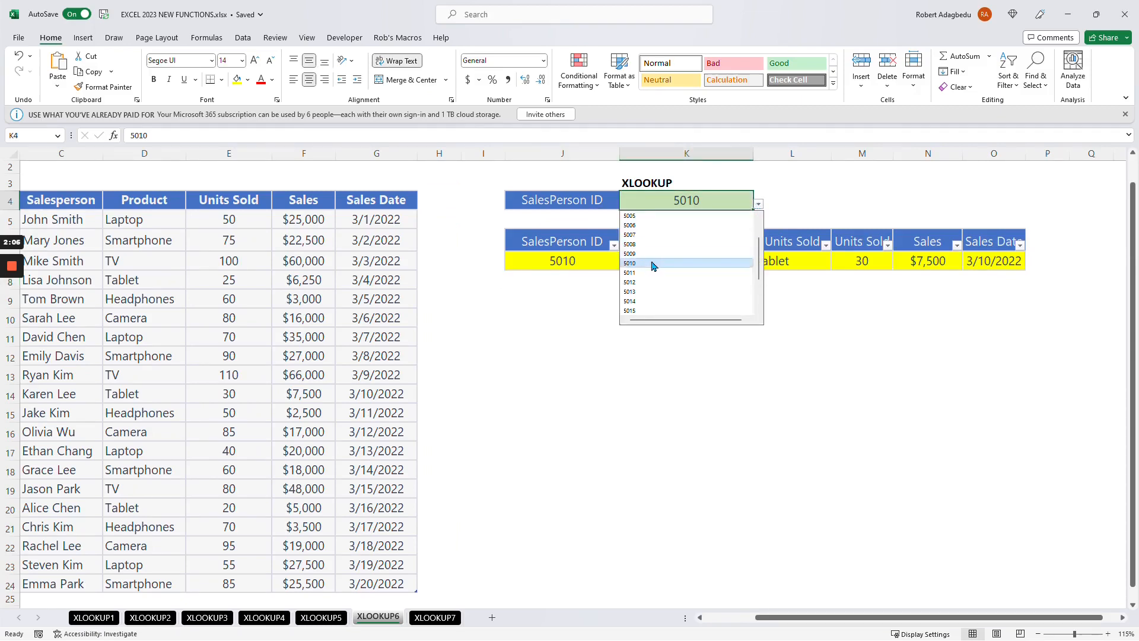
{"action": "left_click", "coordinate": [639, 292]}
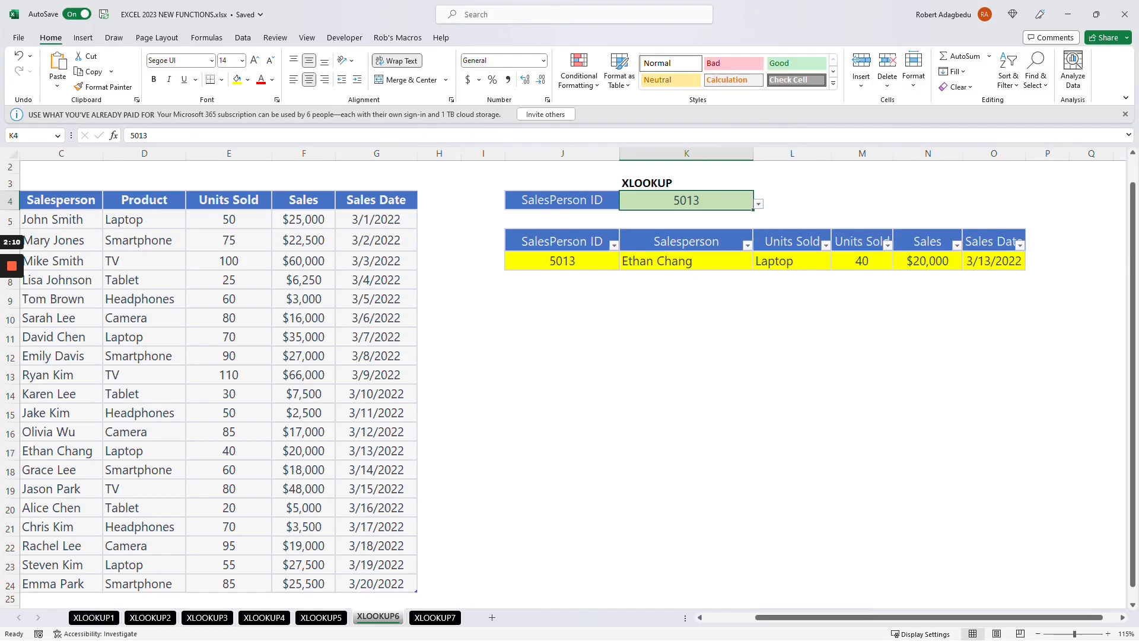
{"action": "left_click_drag", "start_coordinate": [762, 617], "coordinate": [715, 619]}
{"action": "left_click_drag", "start_coordinate": [90, 450], "coordinate": [507, 450]}
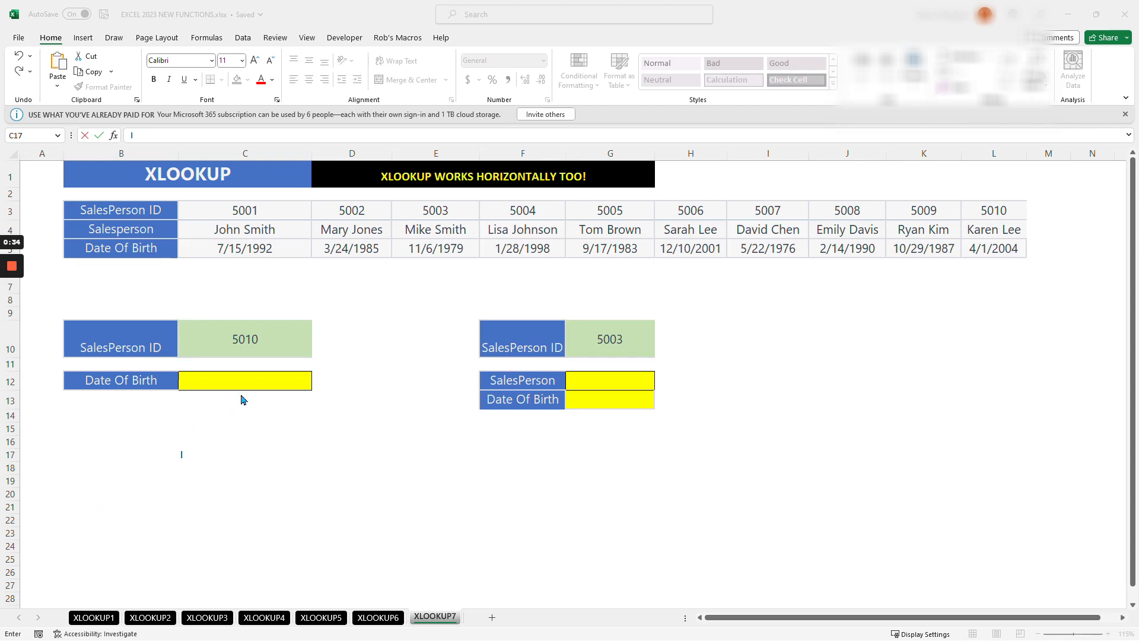
Step: Start an XLOOKUP in Date Of Birth cell C12 with C10 as the lookup value and C3:L3 as the lookup array
{"action": "key", "text": "alt+Tab"}
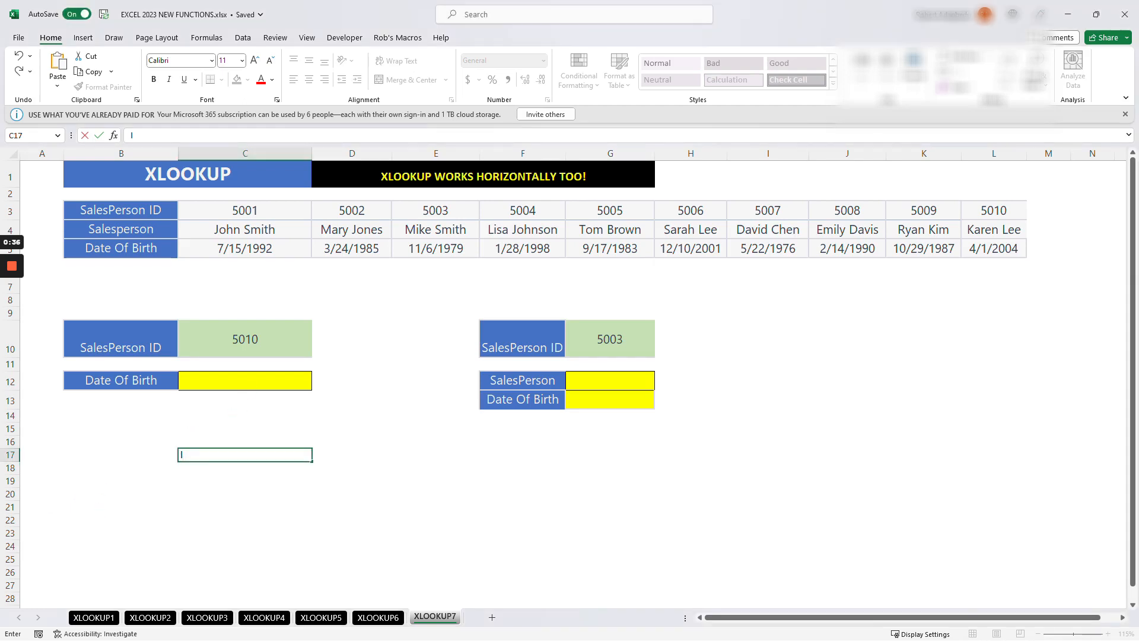
{"action": "left_click", "coordinate": [245, 338]}
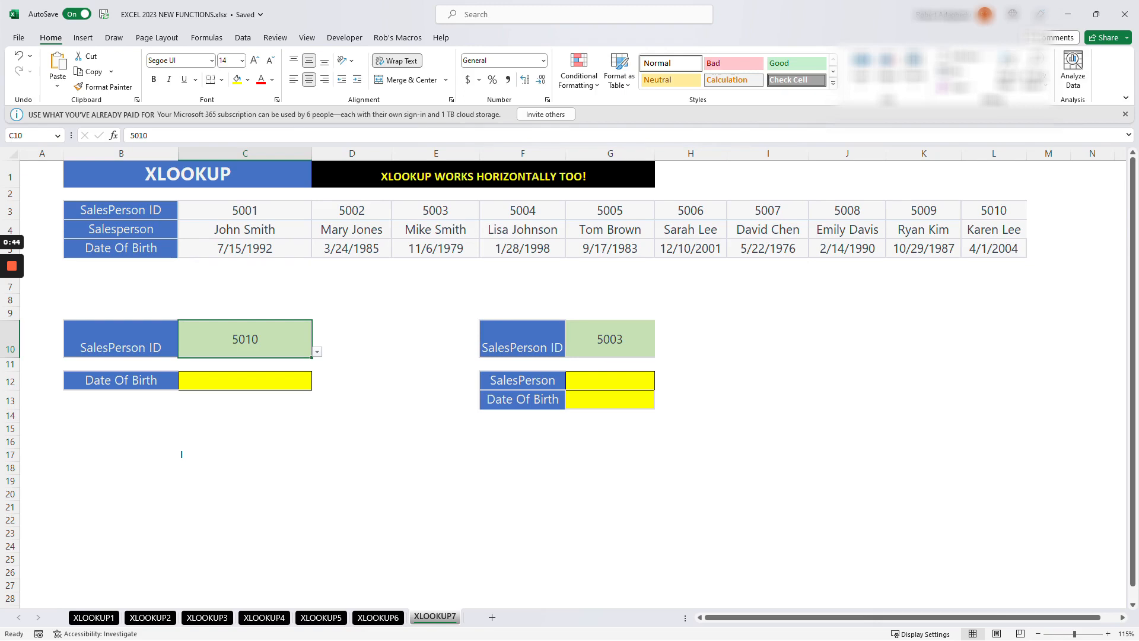
{"action": "key", "text": "Down"}
{"action": "key", "text": "Down"}
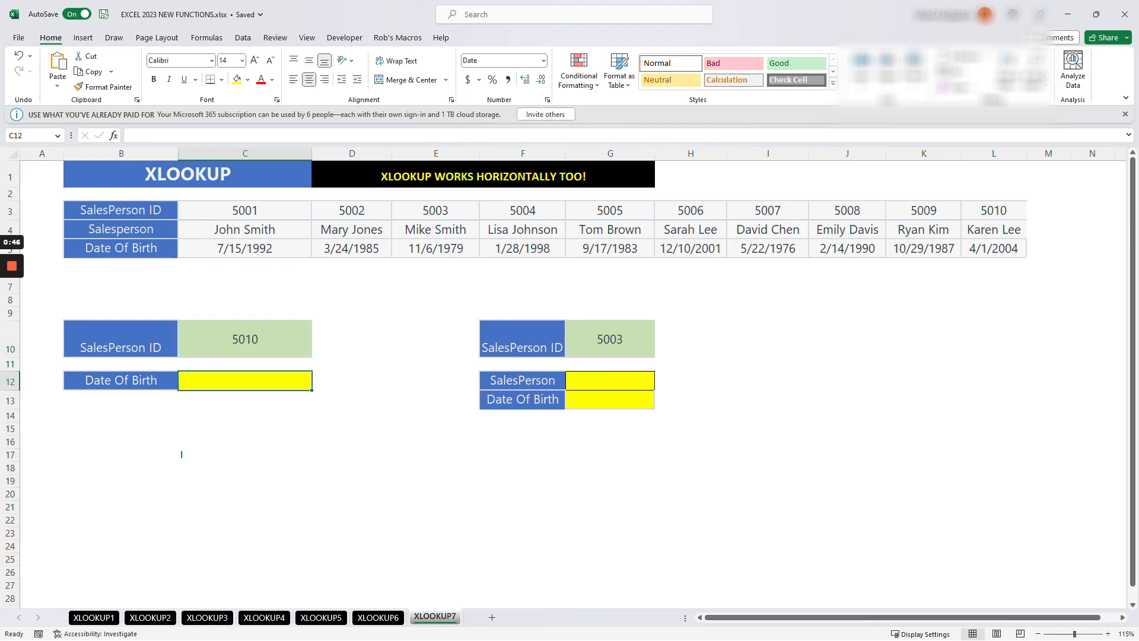
{"action": "type", "text": "="}
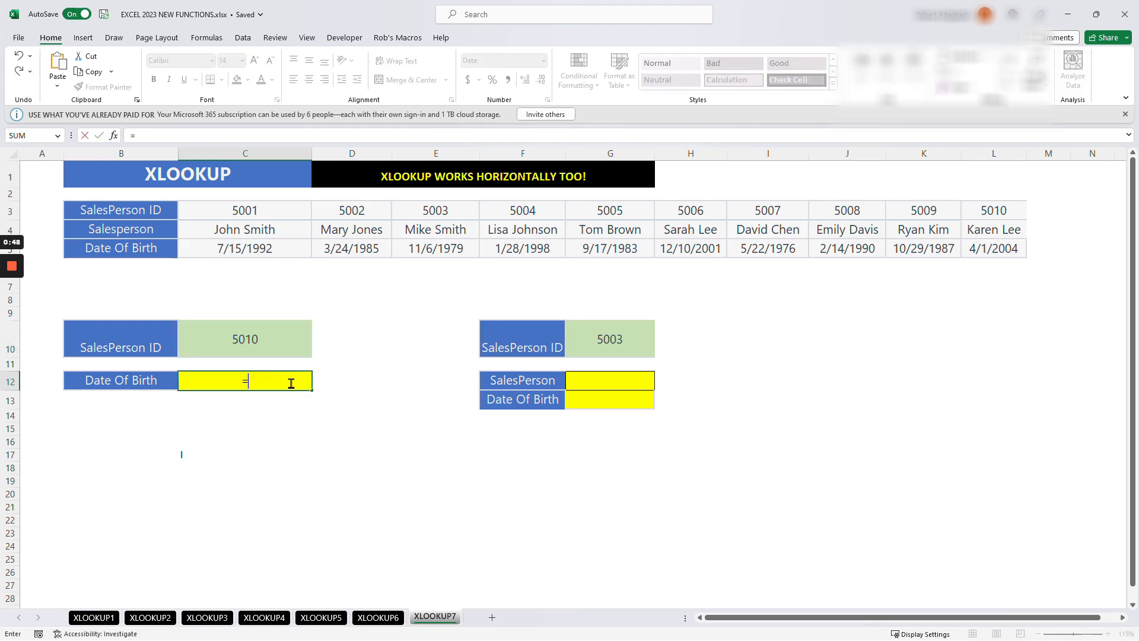
{"action": "type", "text": "XLOO"}
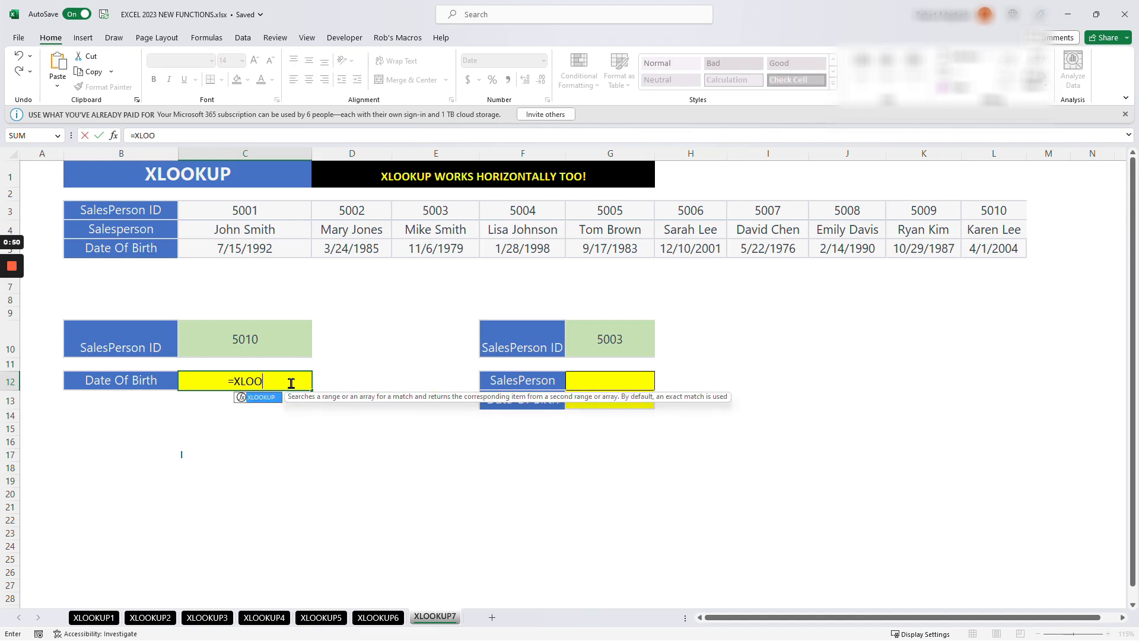
{"action": "key", "text": "Tab"}
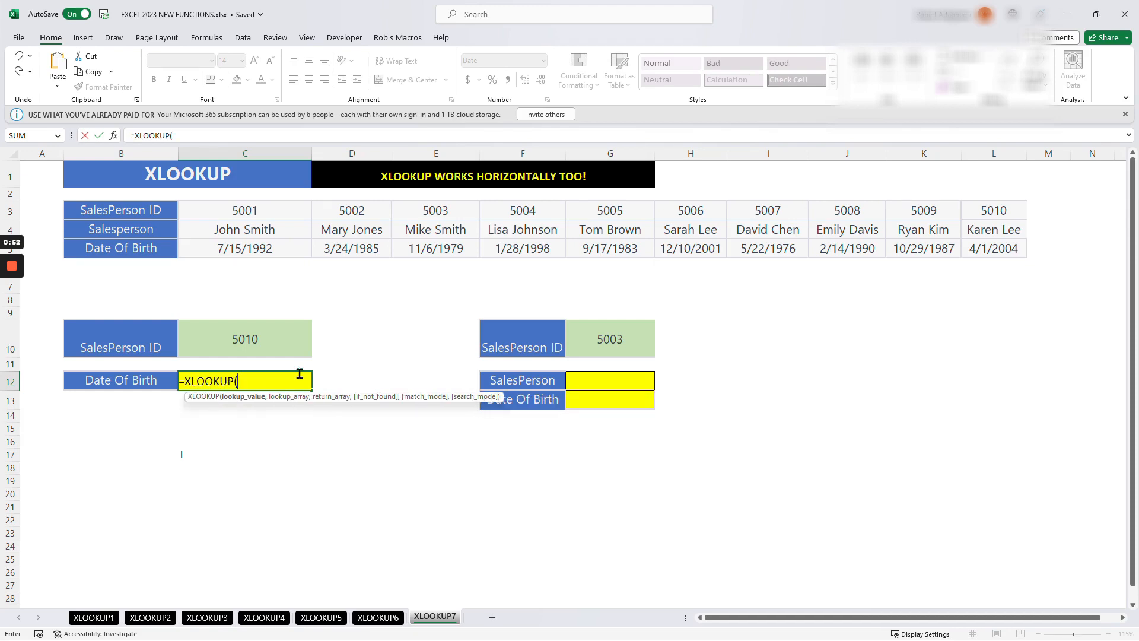
{"action": "left_click", "coordinate": [288, 341]}
{"action": "type", "text": ","}
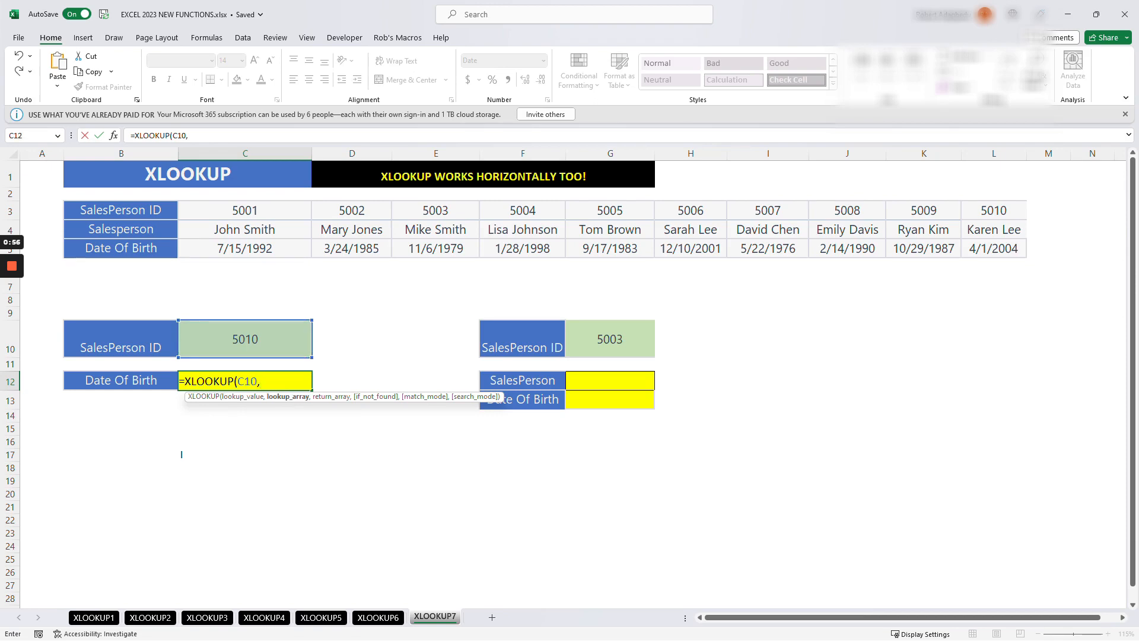
{"action": "left_click", "coordinate": [245, 210]}
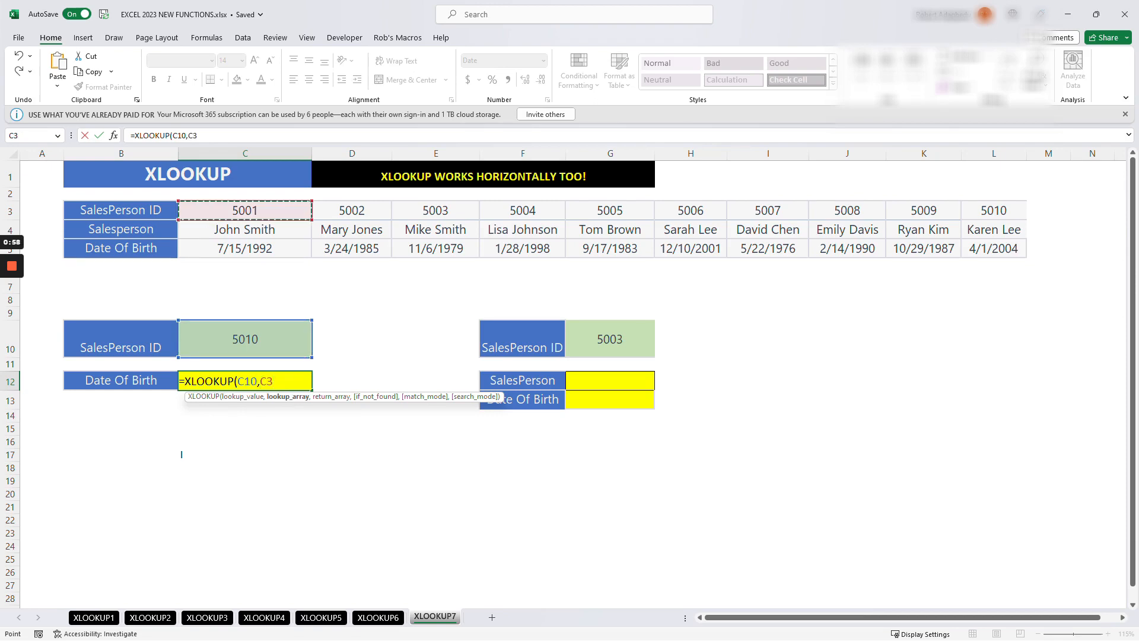
{"action": "left_click_drag", "start_coordinate": [245, 210], "coordinate": [1009, 211]}
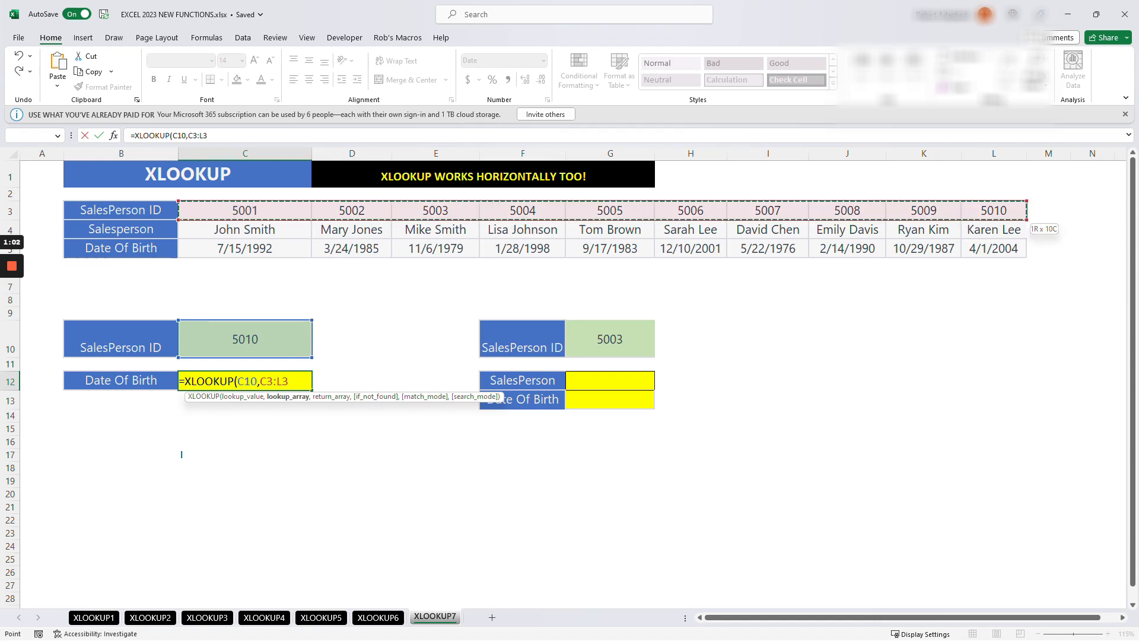
{"action": "type", "text": ","}
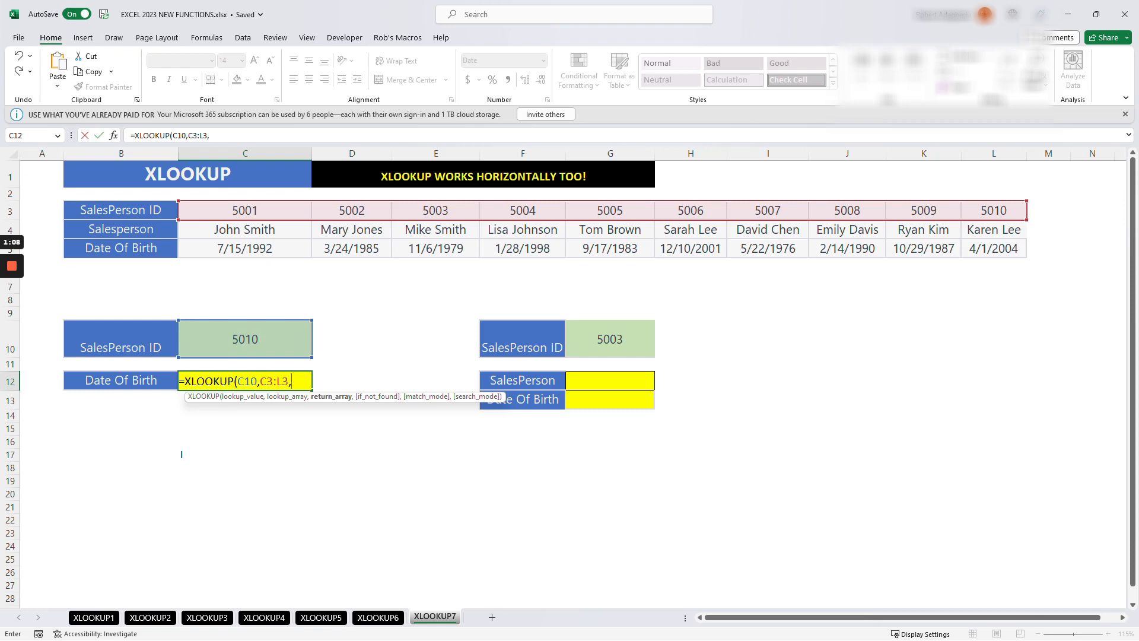
Step: Complete the C12 XLOOKUP with the Date Of Birth row C5:L5 as the return array
{"action": "key", "text": "Up"}
{"action": "key", "text": "Up"}
{"action": "key", "text": "Up"}
{"action": "key", "text": "Up"}
{"action": "key", "text": "Up"}
{"action": "key", "text": "Up"}
{"action": "key", "text": "Up"}
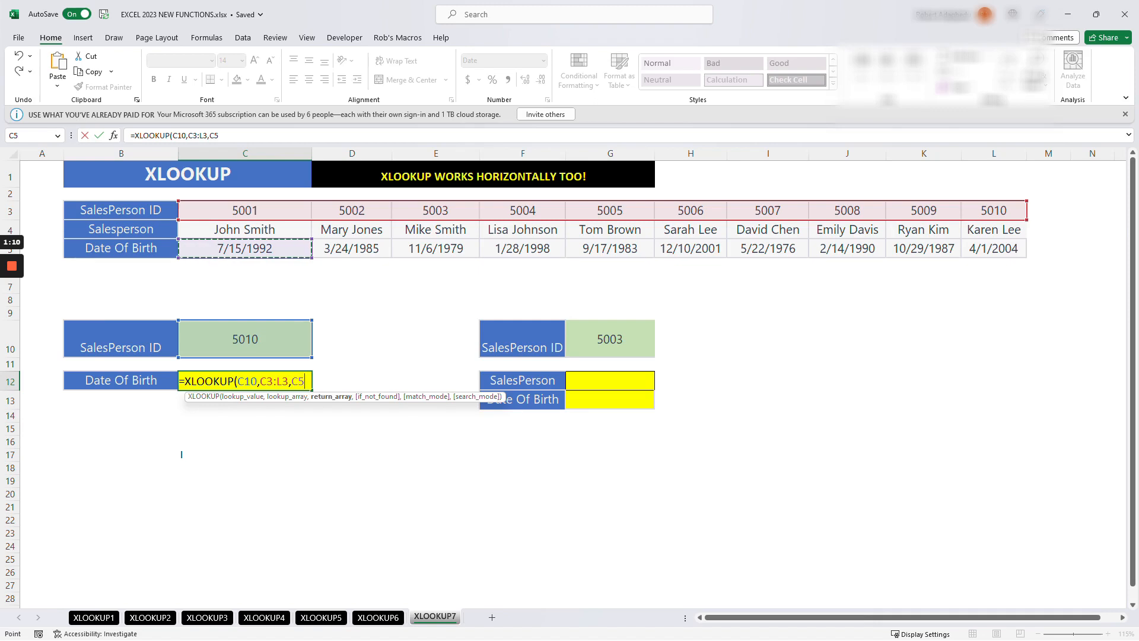
{"action": "key", "text": "ctrl+shift+Right"}
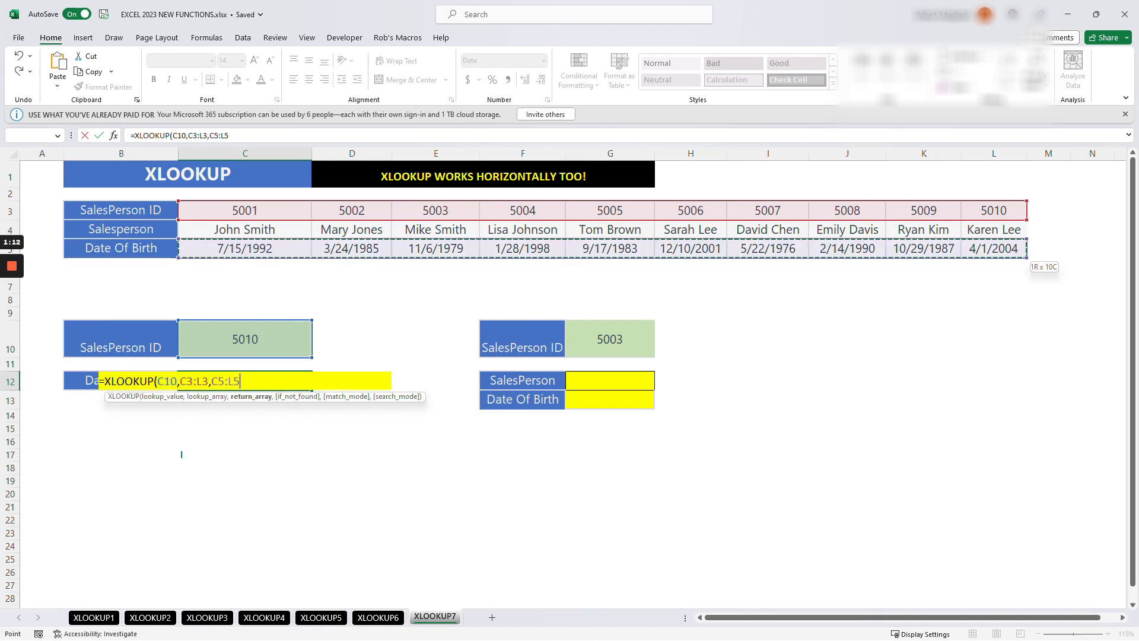
{"action": "type", "text": ")"}
{"action": "key", "text": "Return"}
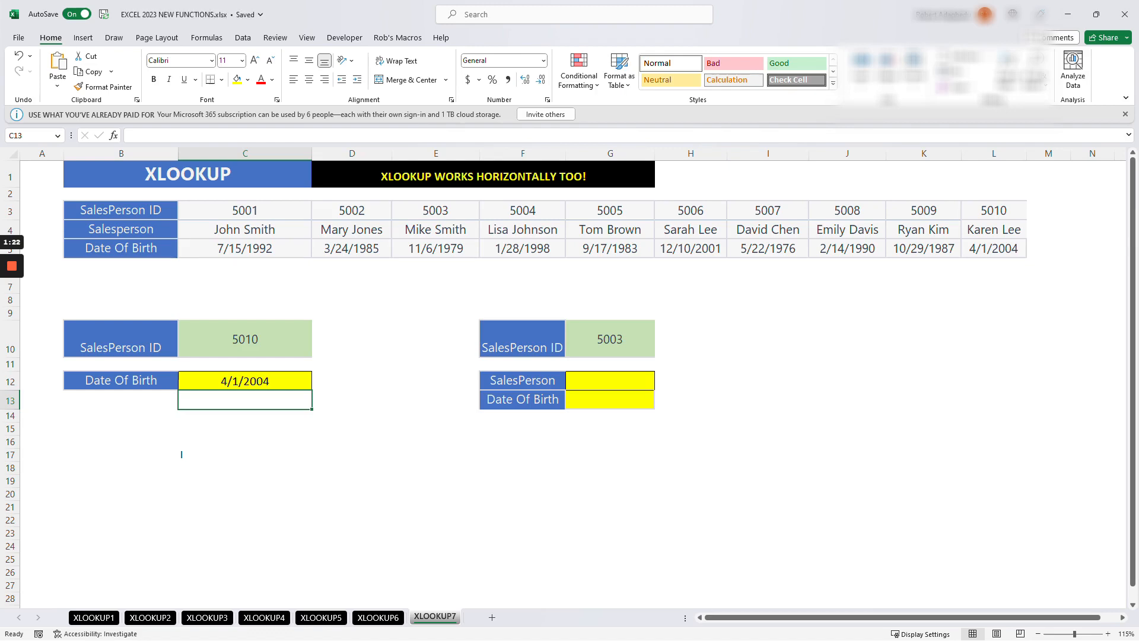
Step: Choose the SalesPerson ID from G3 in lookup cell C10 and compare the returned date with G5
{"action": "left_click", "coordinate": [244, 338]}
{"action": "left_click", "coordinate": [318, 352]}
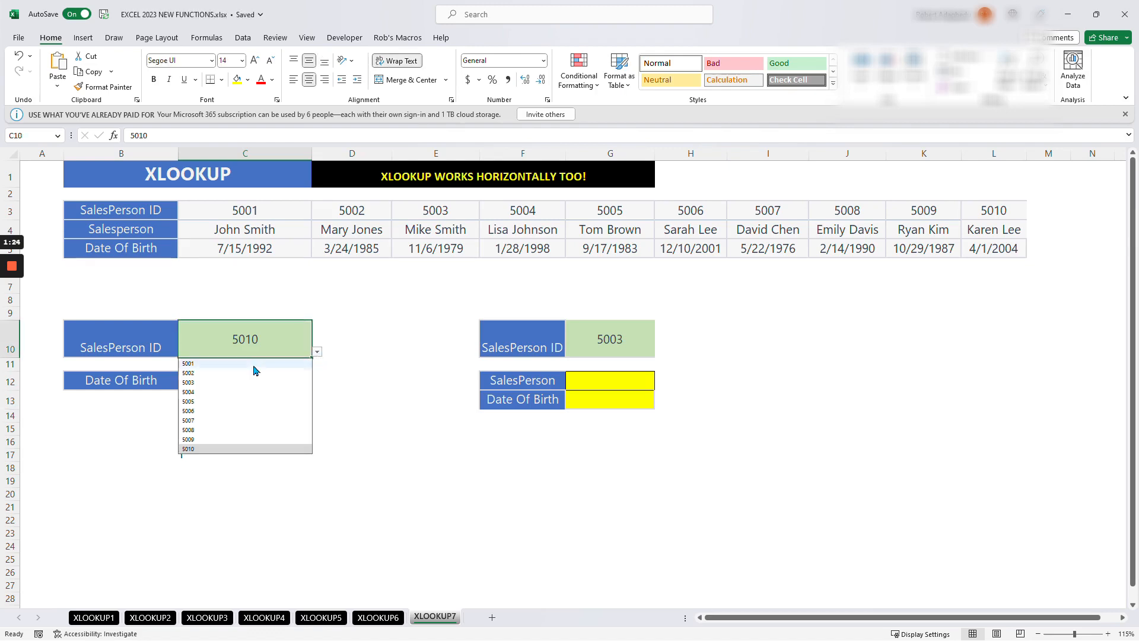
{"action": "left_click", "coordinate": [194, 402]}
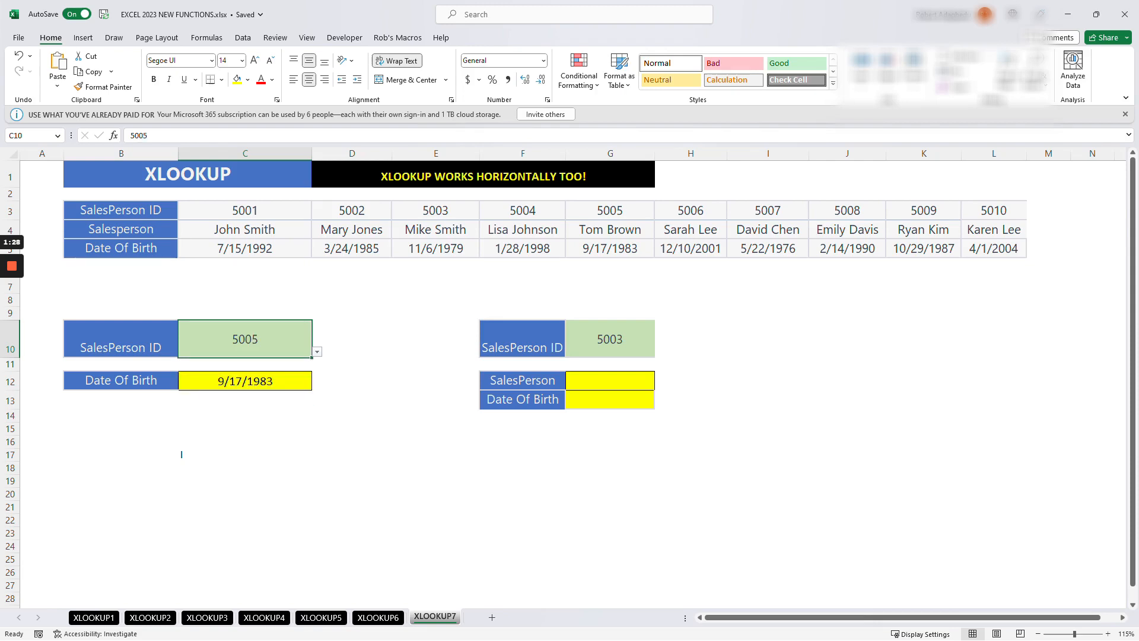
{"action": "key", "text": "Down"}
{"action": "key", "text": "Down"}
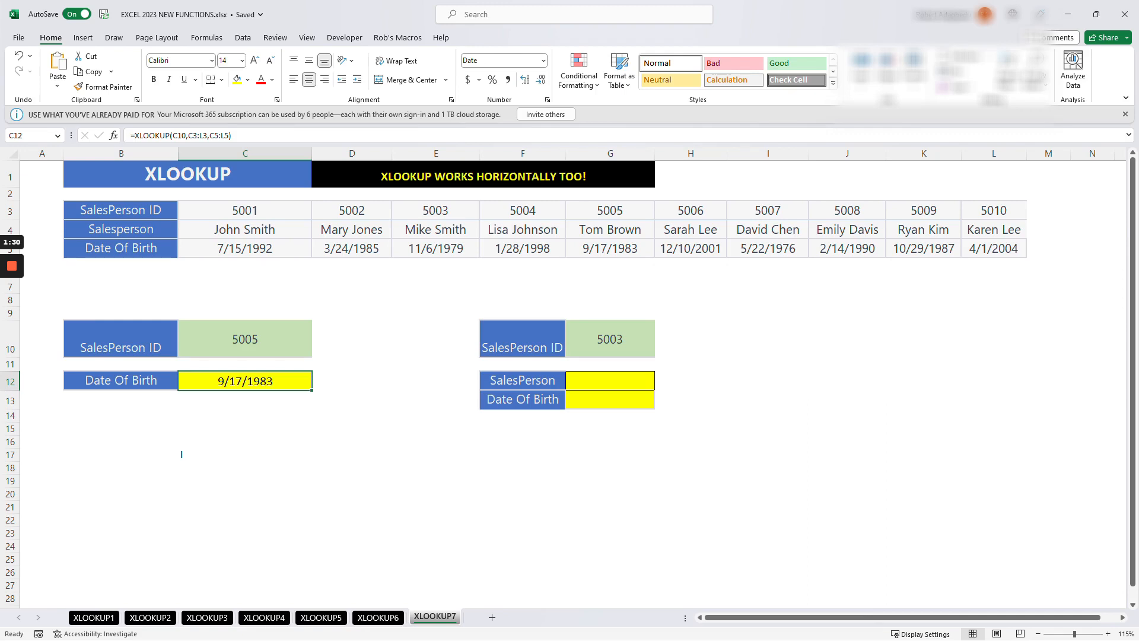
{"action": "left_click", "coordinate": [609, 248]}
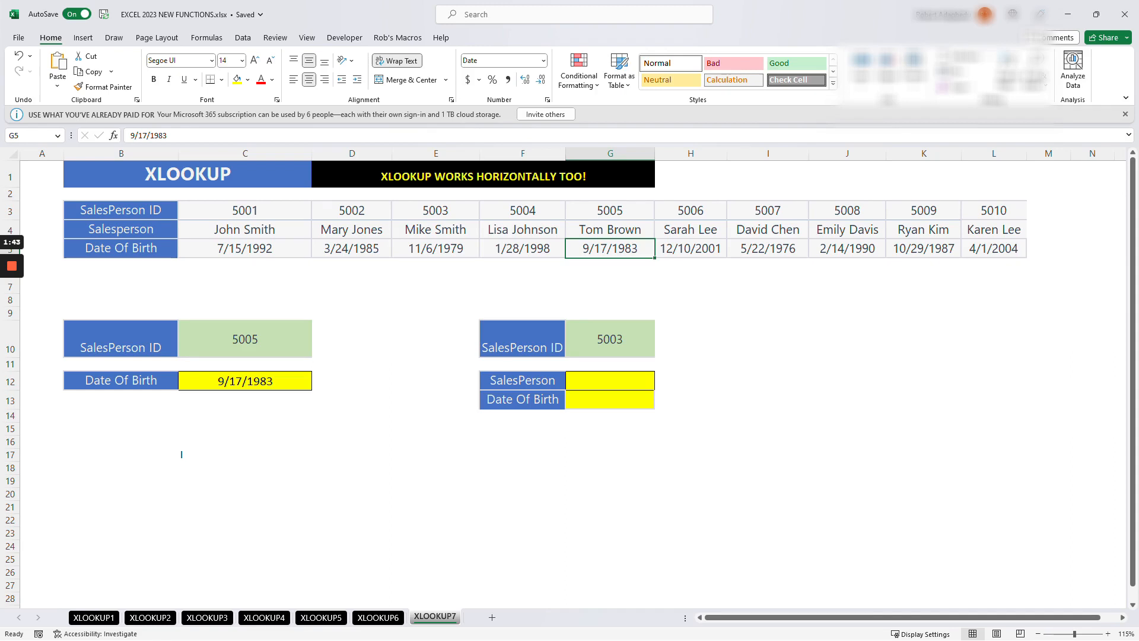
{"action": "left_click", "coordinate": [610, 467]}
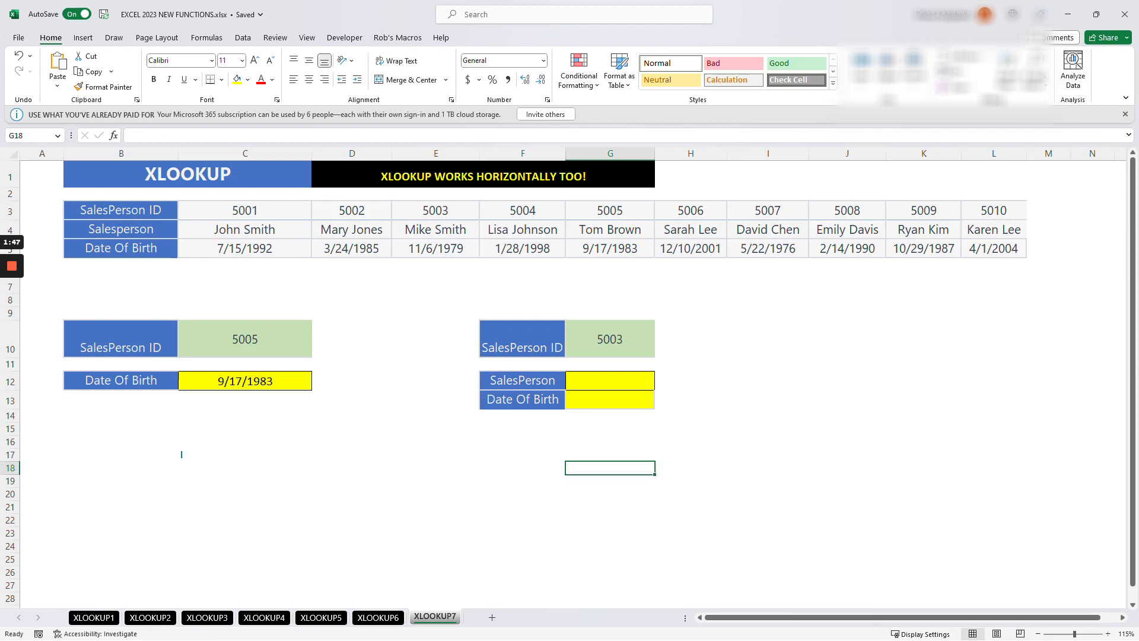
Step: Start an XLOOKUP in SalesPerson cell G12 with G10 as the lookup value
{"action": "left_click", "coordinate": [609, 338]}
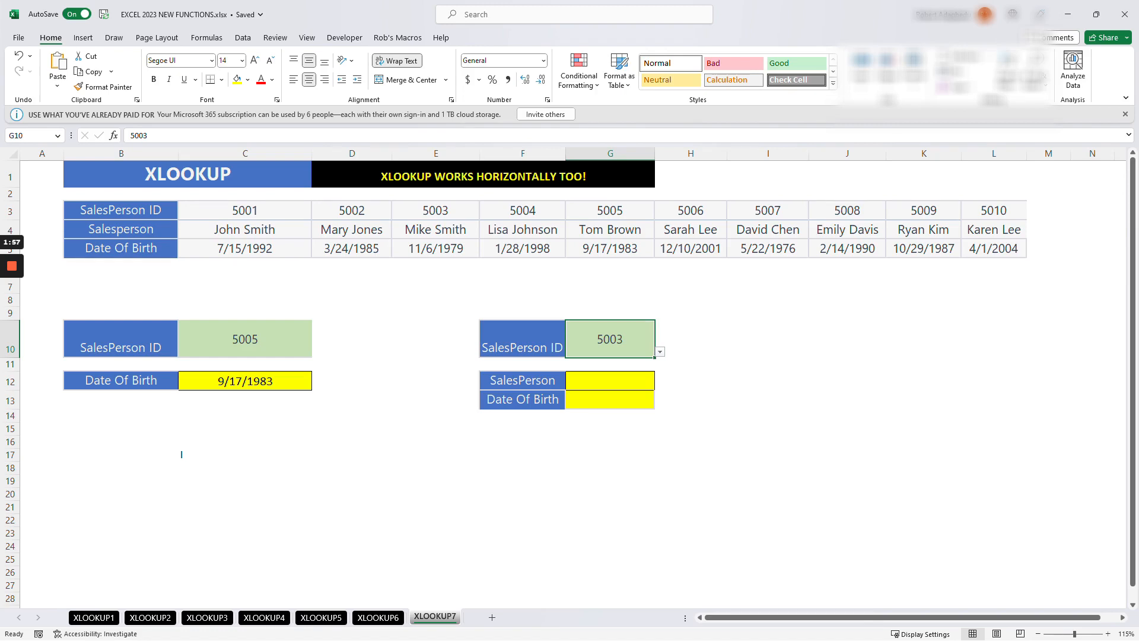
{"action": "left_click", "coordinate": [610, 454]}
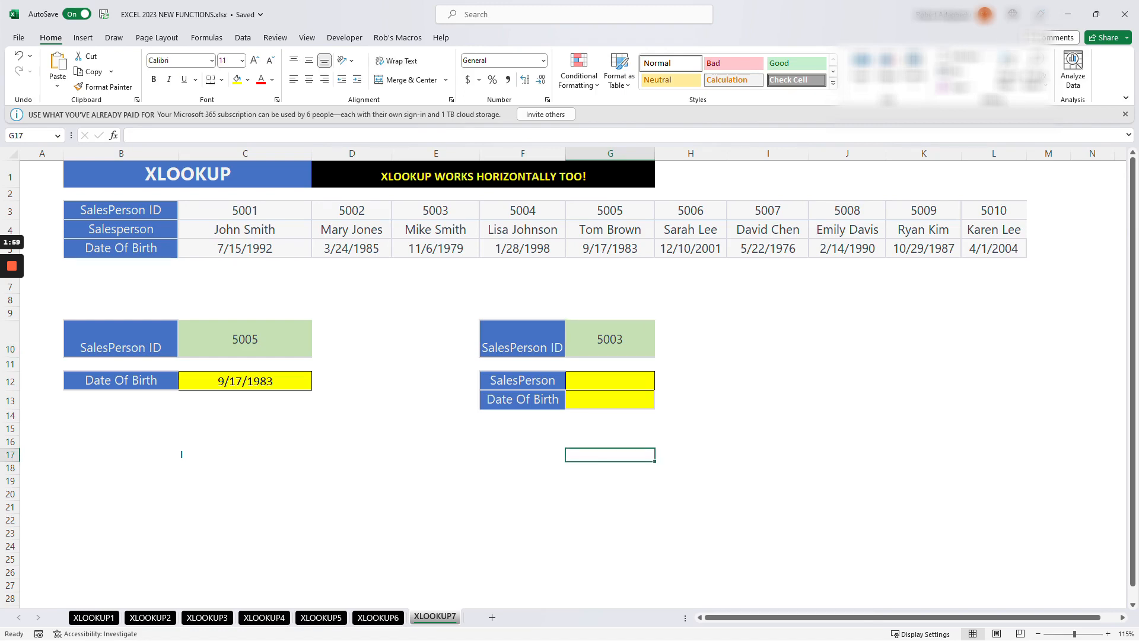
{"action": "key", "text": "Up"}
{"action": "key", "text": "Up"}
{"action": "key", "text": "Up"}
{"action": "key", "text": "Up"}
{"action": "key", "text": "Up"}
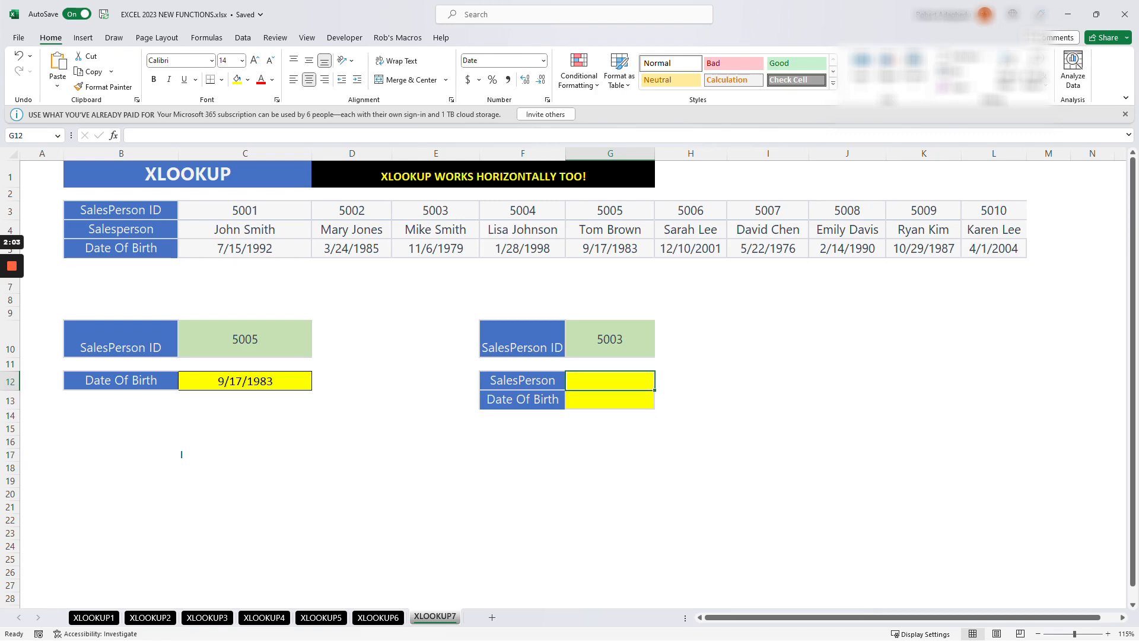
{"action": "type", "text": "=XLOO"}
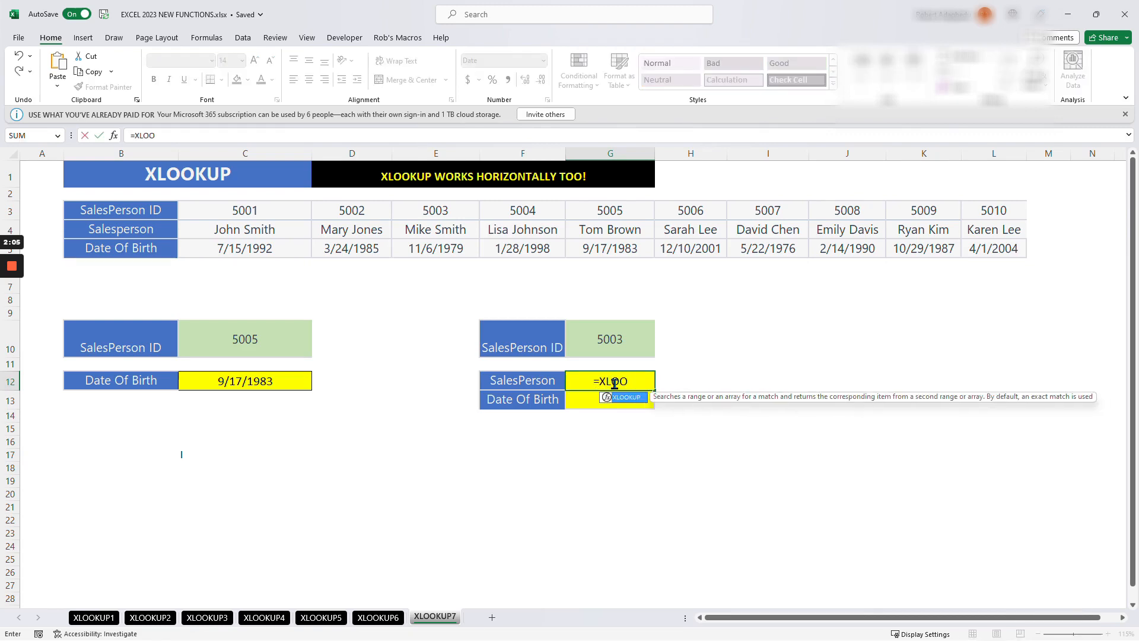
{"action": "key", "text": "Tab"}
{"action": "key", "text": "Up"}
{"action": "key", "text": "Up"}
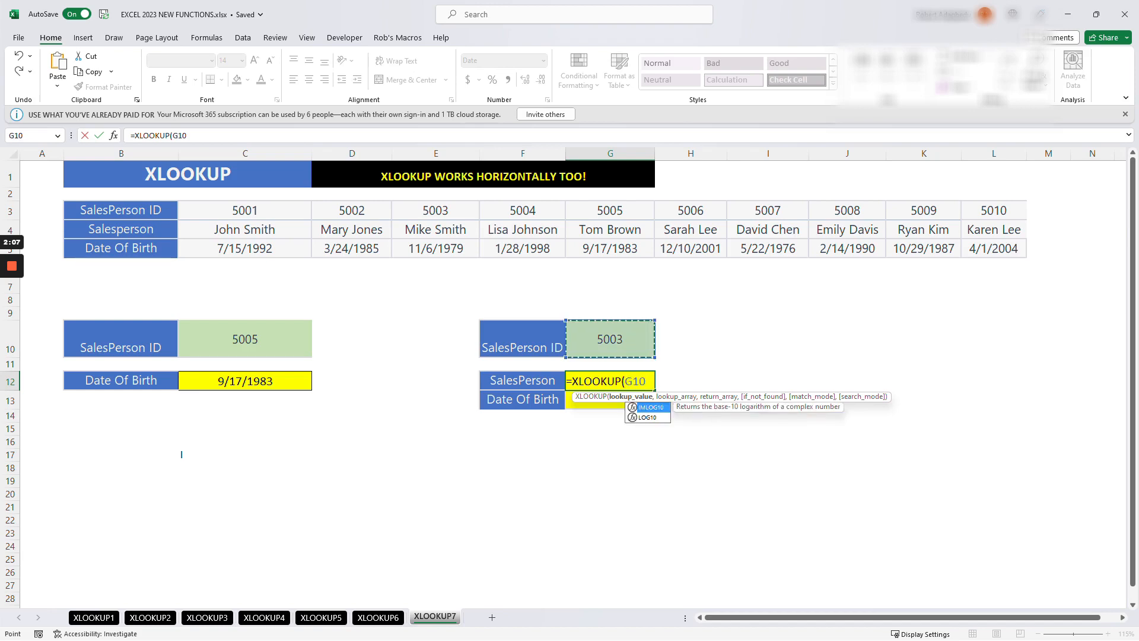
{"action": "type", "text": ","}
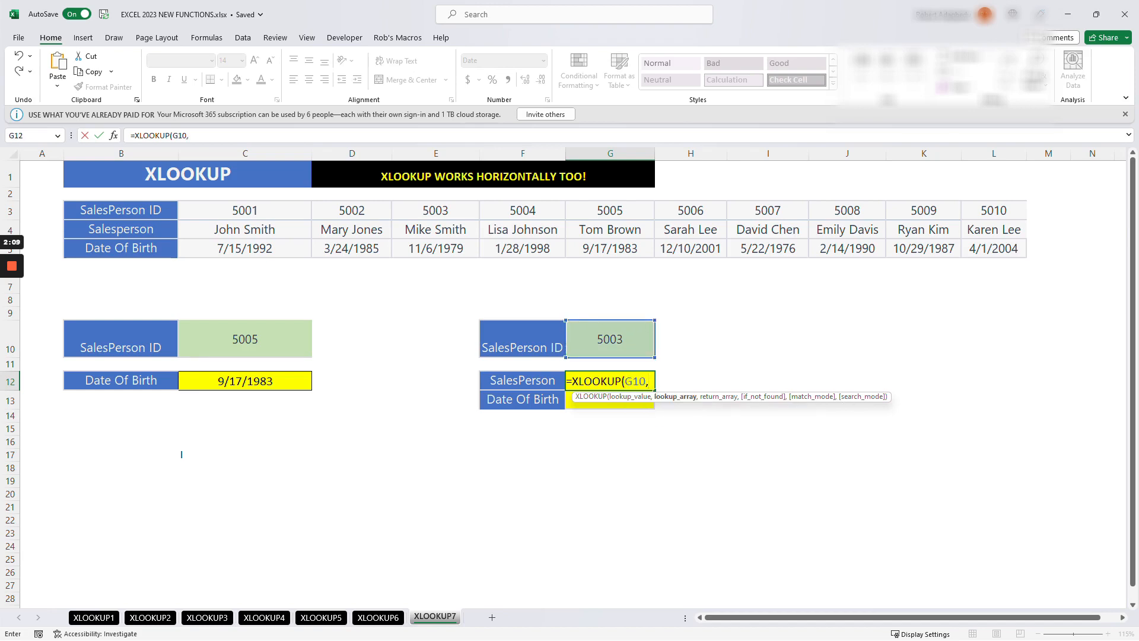
Step: Complete the G12 XLOOKUP with C3:L3 as the lookup array and the two rows C4:L5 as the return array
{"action": "left_click", "coordinate": [245, 210]}
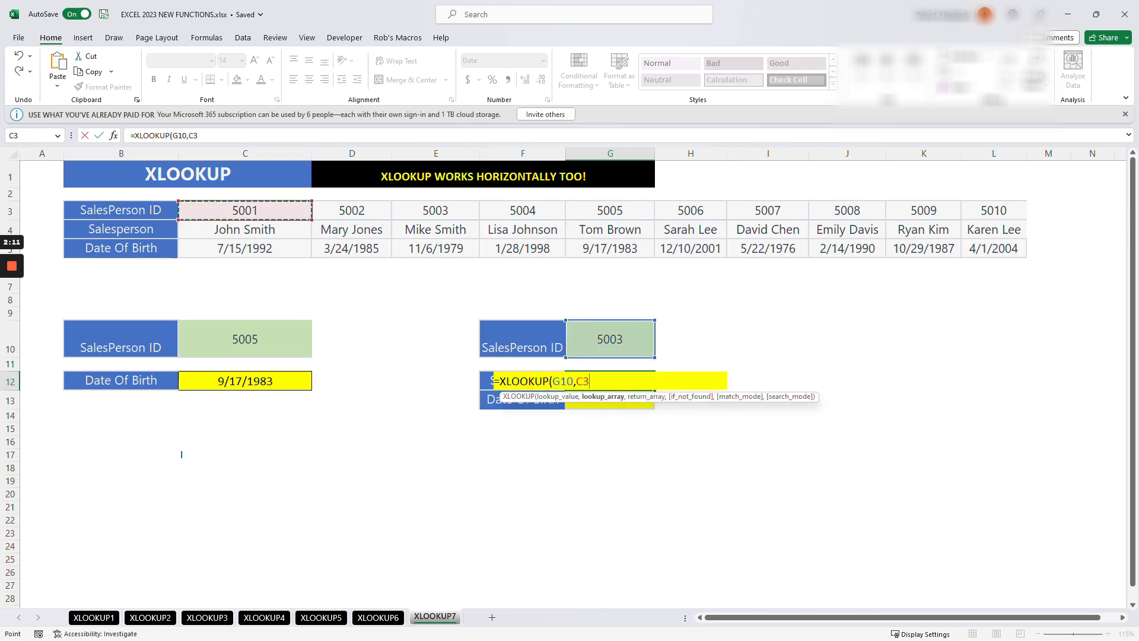
{"action": "key", "text": "ctrl+shift+Right"}
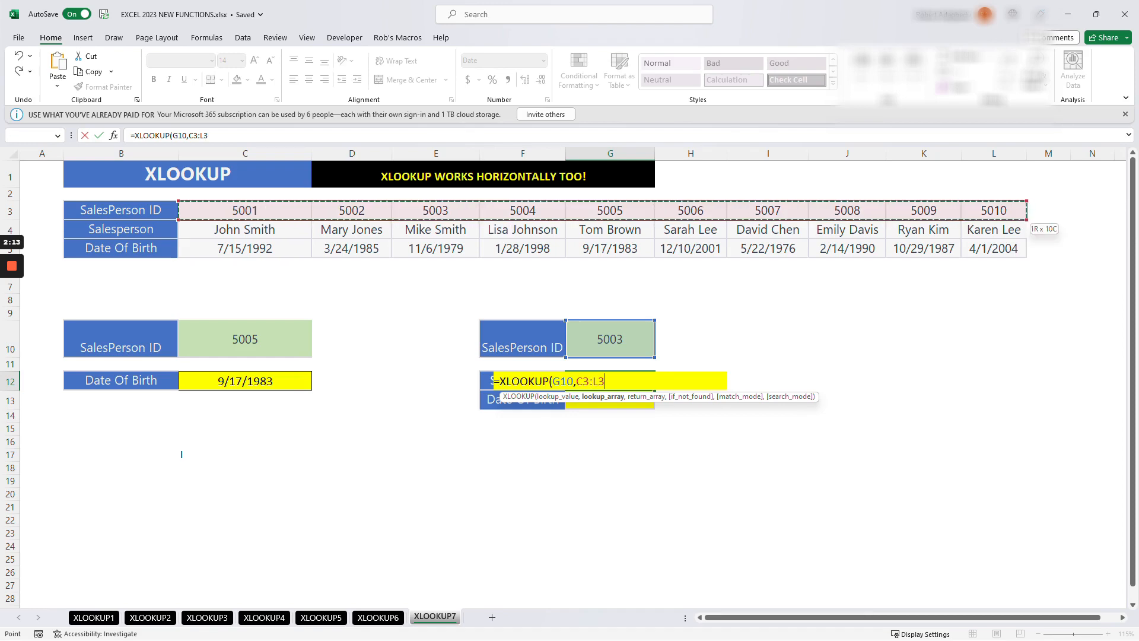
{"action": "type", "text": ","}
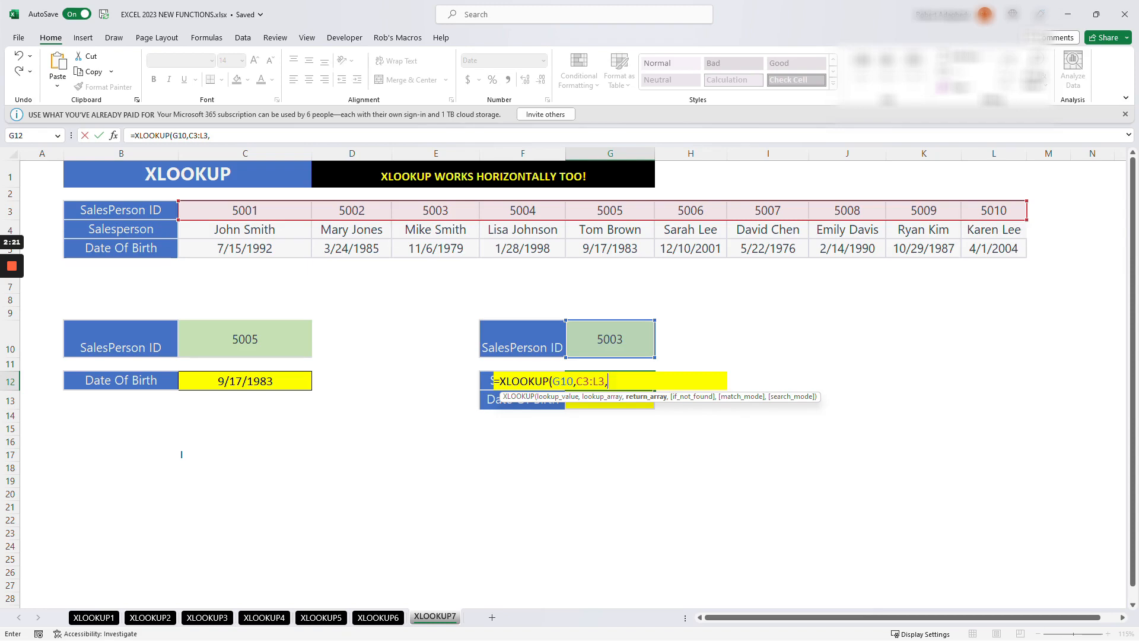
{"action": "left_click_drag", "start_coordinate": [244, 229], "coordinate": [245, 248]}
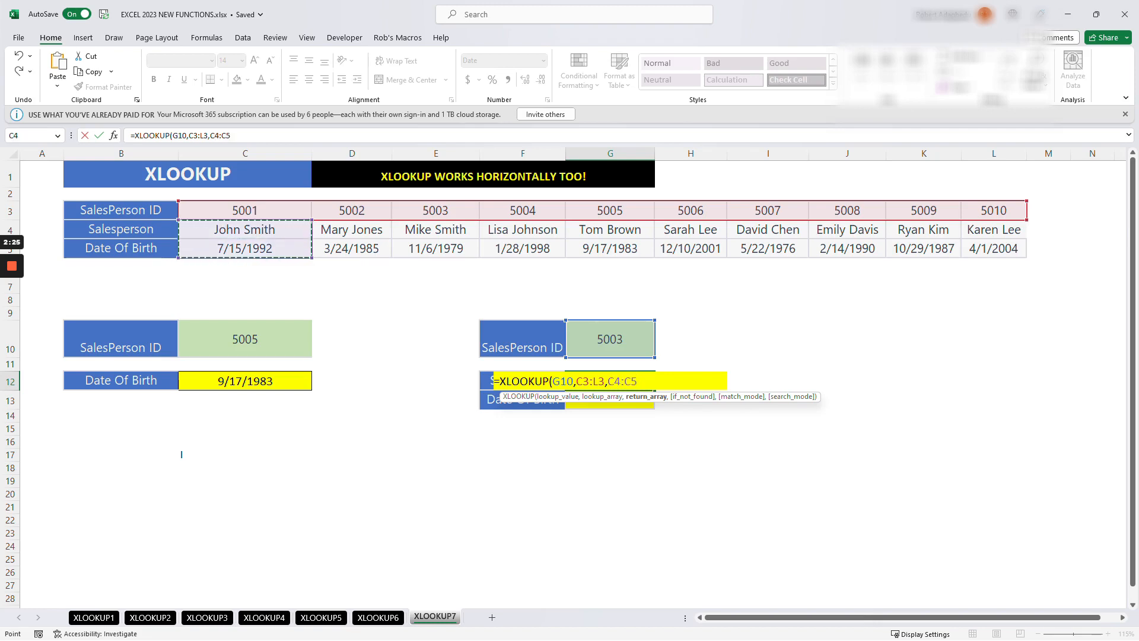
{"action": "key", "text": "ctrl+shift+Right"}
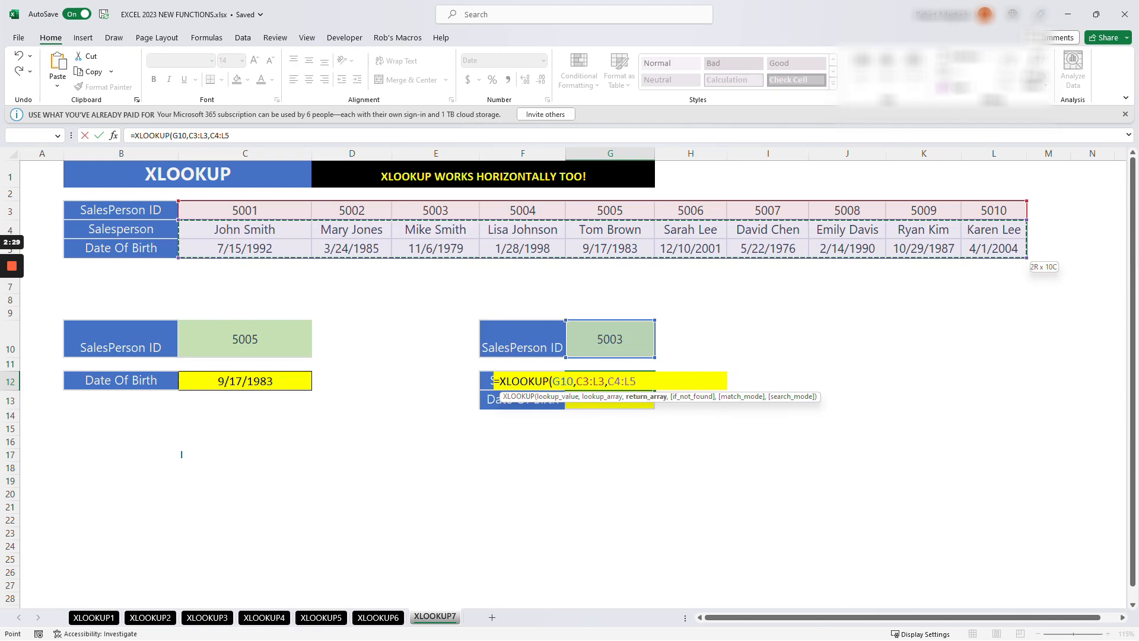
{"action": "type", "text": ")"}
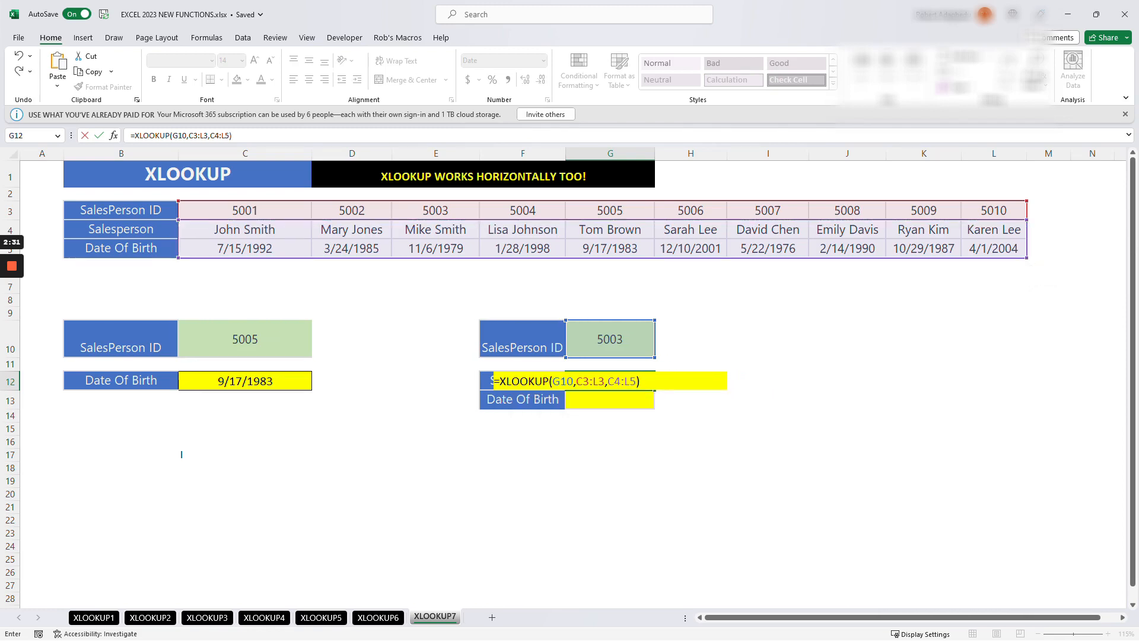
{"action": "key", "text": "ctrl+Return"}
{"action": "key", "text": "Return"}
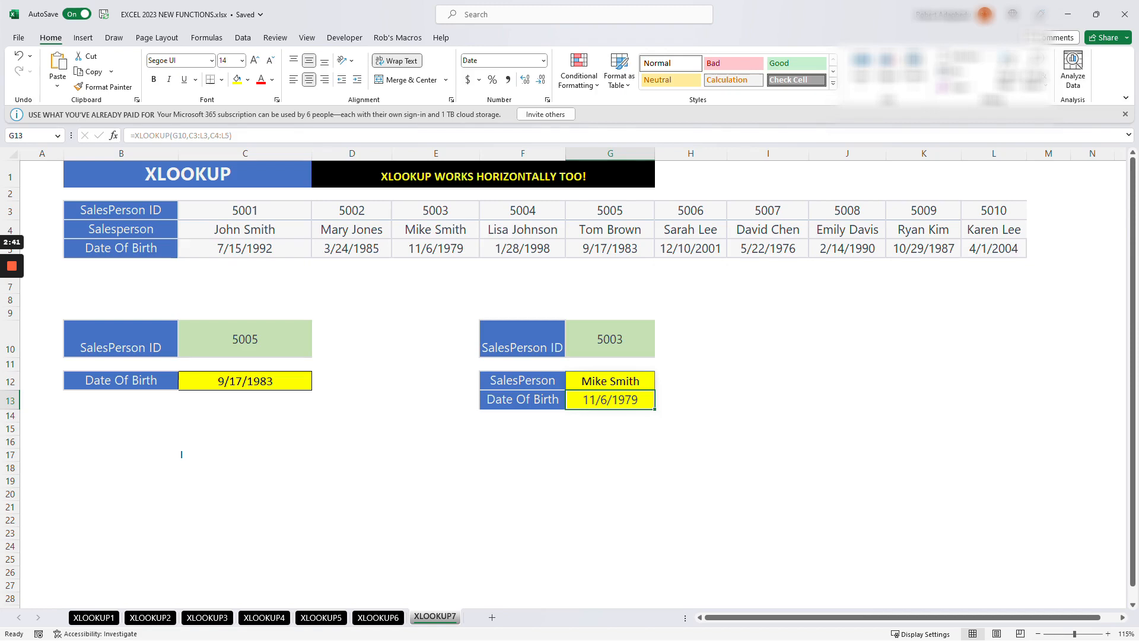
Step: Choose the SalesPerson ID from J3 in lookup cell G10 and compare the returned values with J4:J5
{"action": "left_click", "coordinate": [629, 347]}
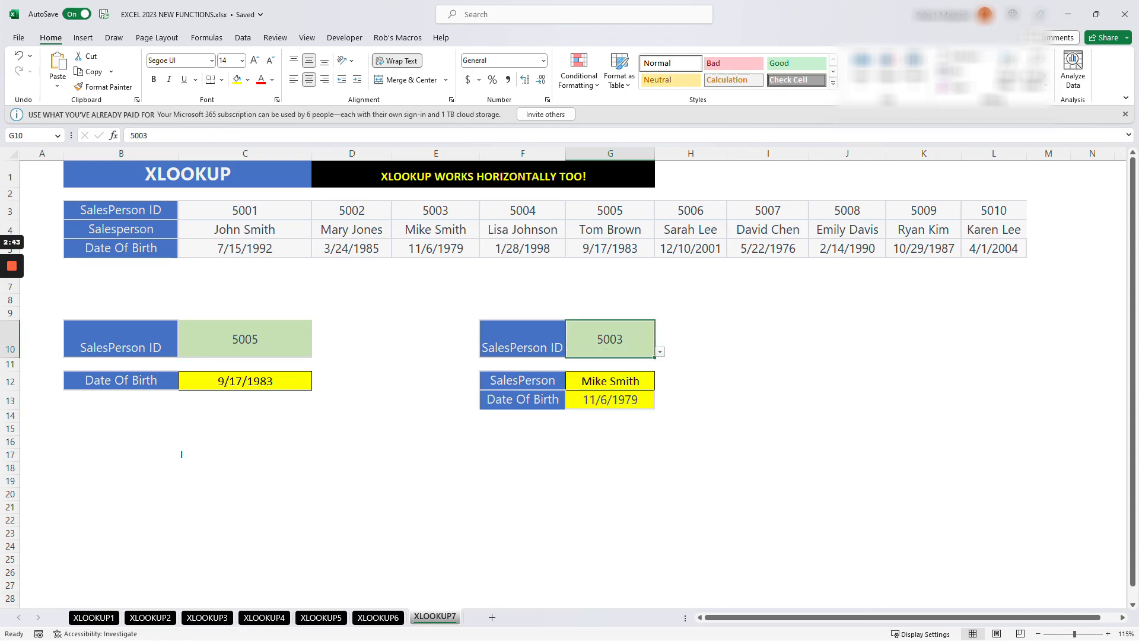
{"action": "left_click", "coordinate": [660, 351]}
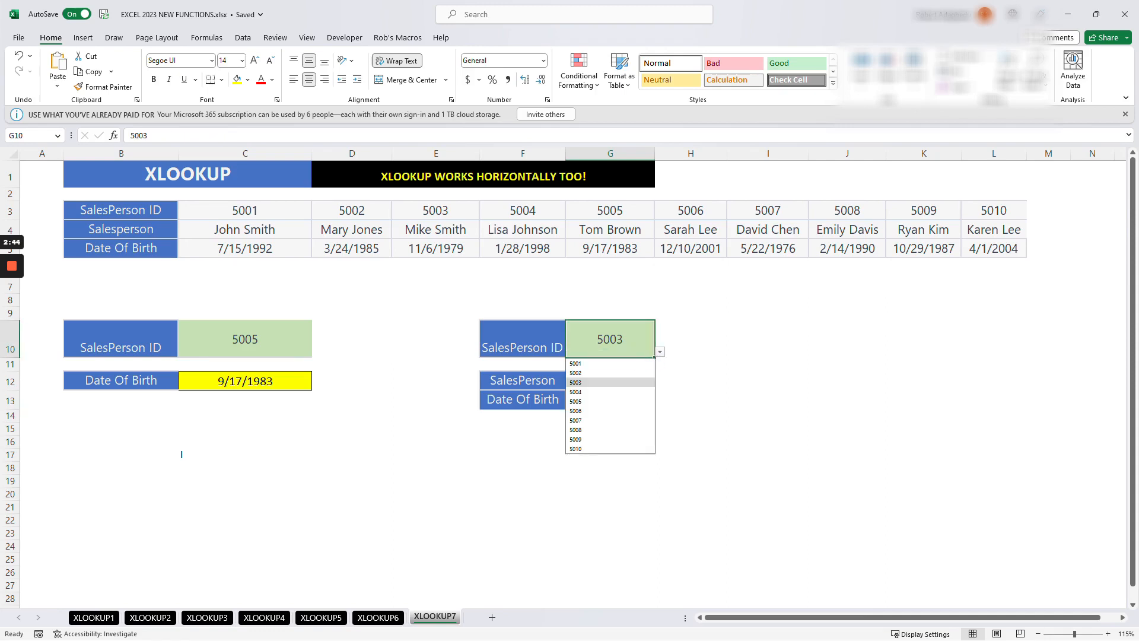
{"action": "left_click", "coordinate": [576, 429]}
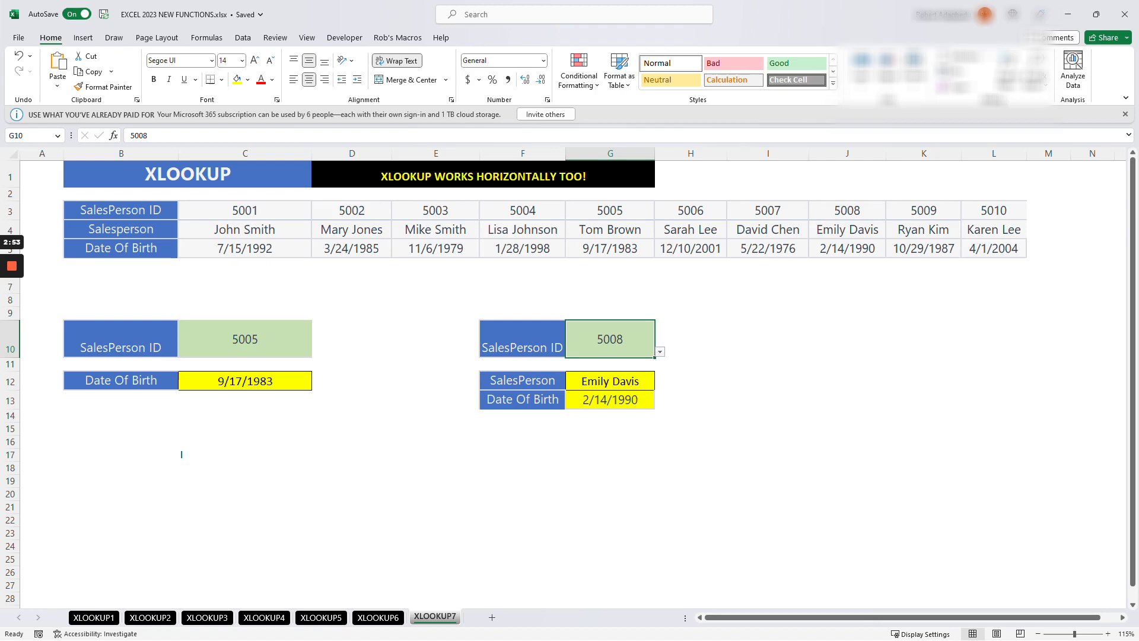
{"action": "left_click_drag", "start_coordinate": [847, 229], "coordinate": [846, 248]}
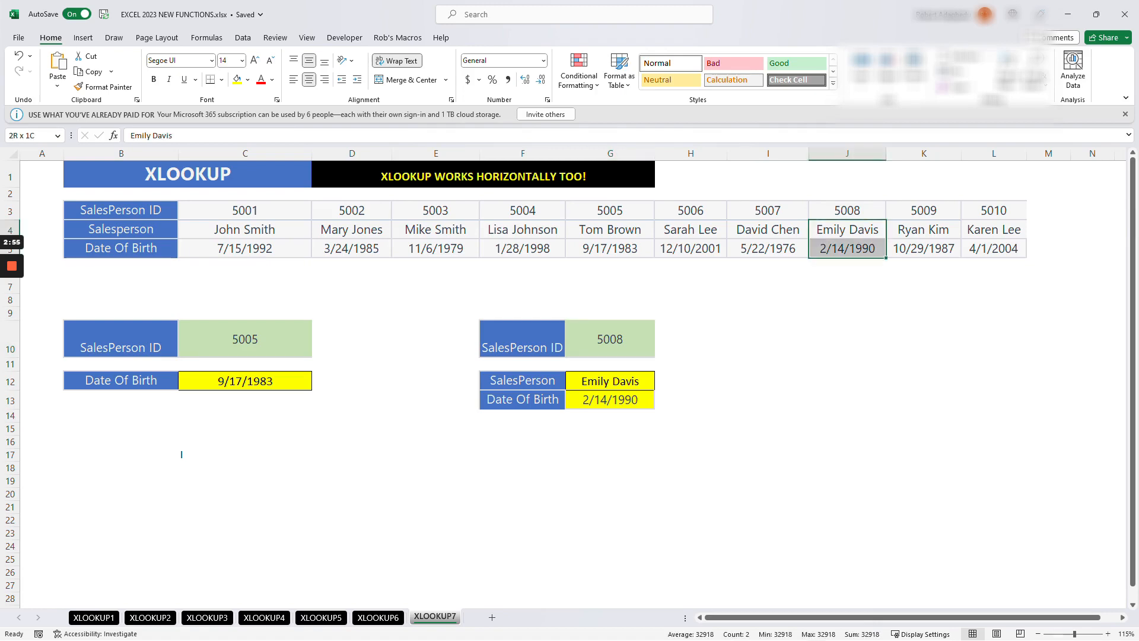